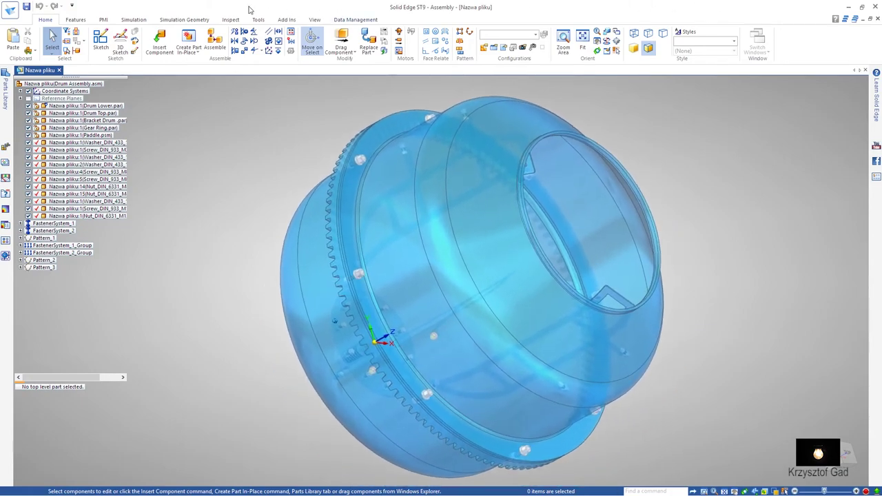
# Create a drawing of the active drum assembly from the iso metric draft.dft template, with the view wizard on
pyautogui.click(10, 10)
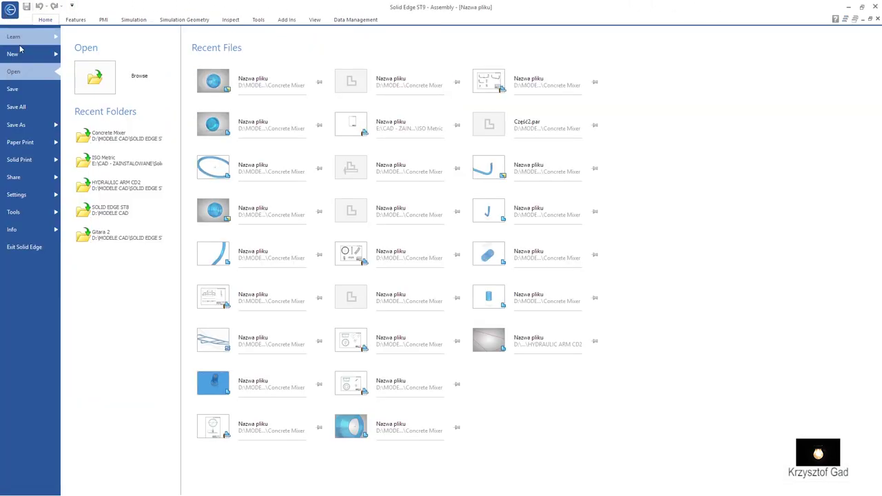
pyautogui.click(19, 52)
pyautogui.click(212, 202)
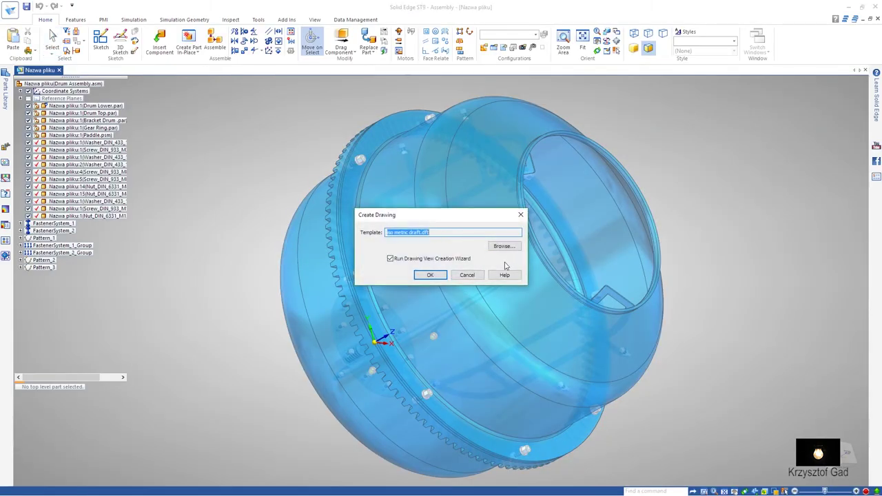
pyautogui.click(512, 249)
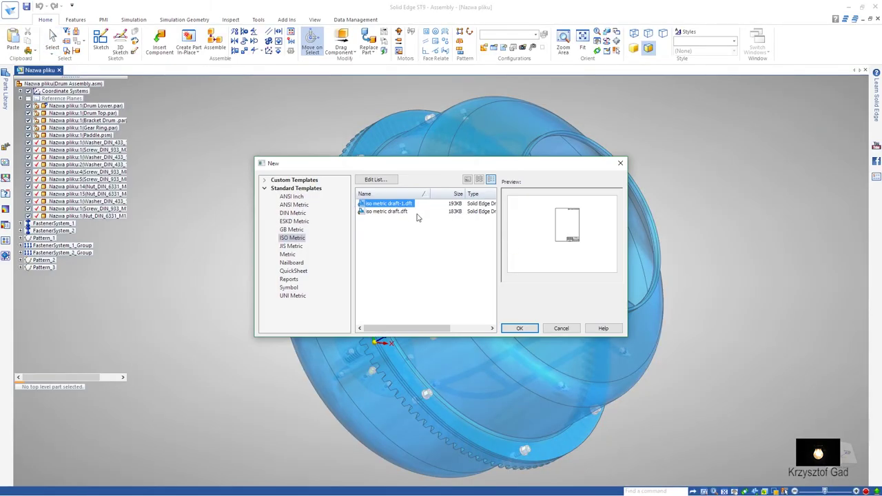
pyautogui.click(415, 215)
pyautogui.click(395, 215)
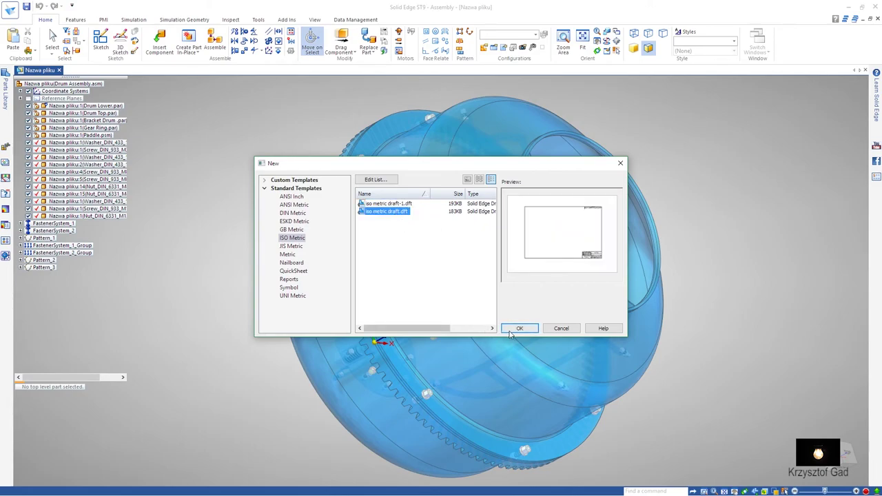
pyautogui.click(513, 330)
pyautogui.click(425, 274)
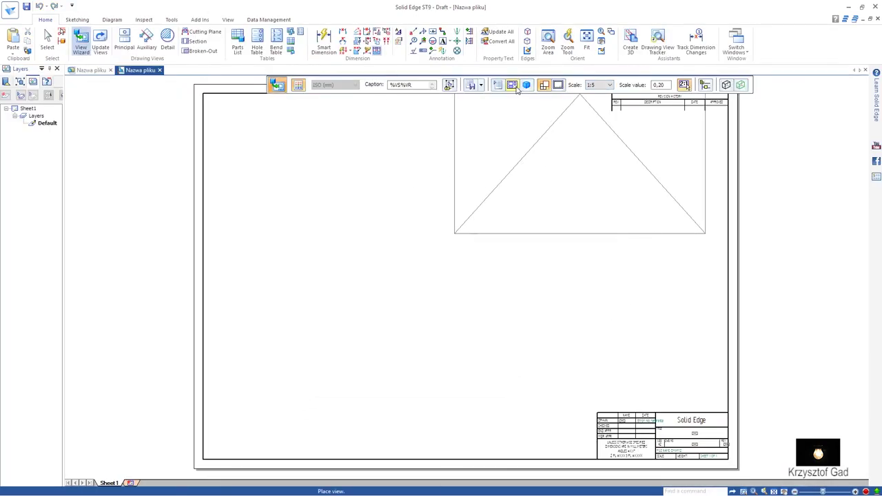
# Set the primary view to a custom TOP orientation, rotated in-plane with the arrows, and confirm
pyautogui.click(516, 90)
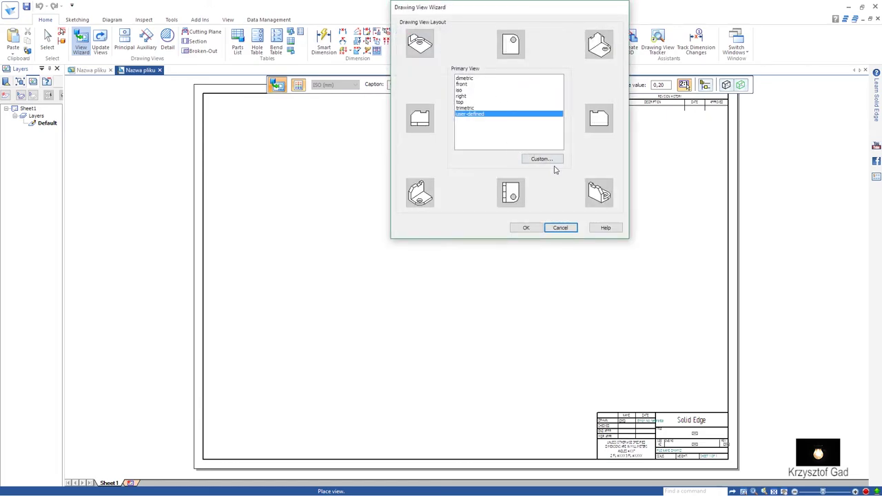
pyautogui.click(541, 159)
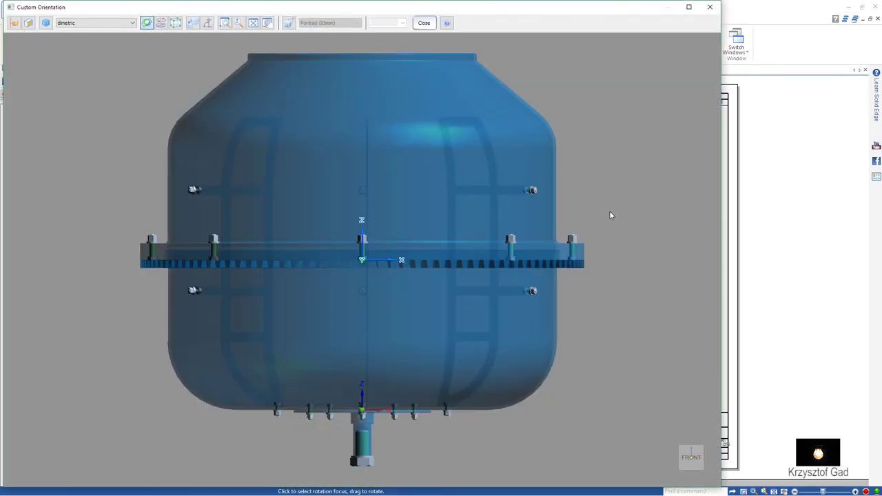
pyautogui.click(693, 445)
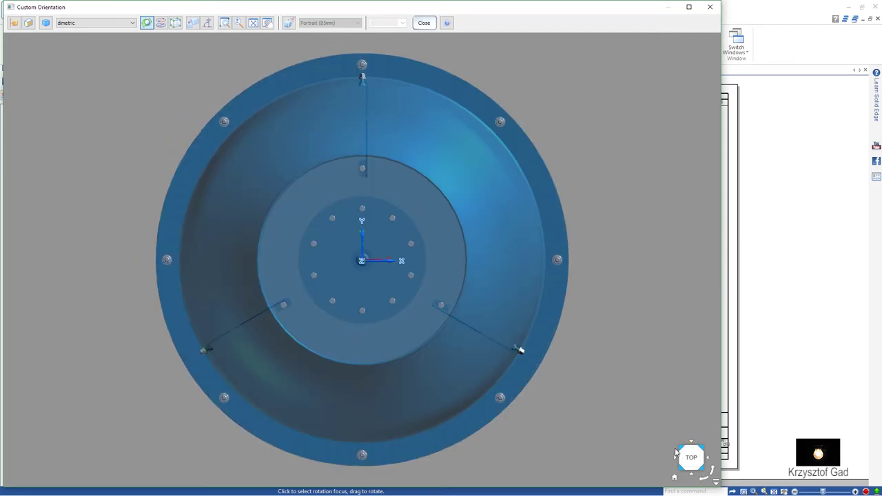
pyautogui.click(713, 476)
pyautogui.click(713, 475)
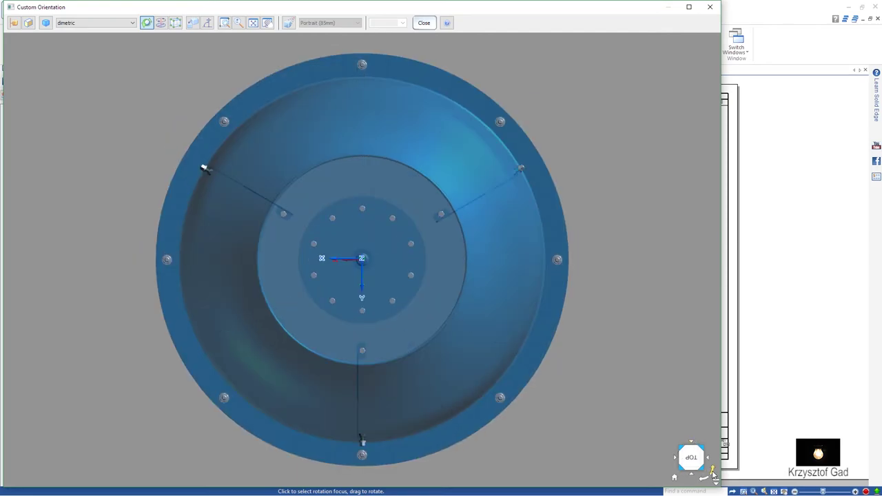
pyautogui.click(702, 480)
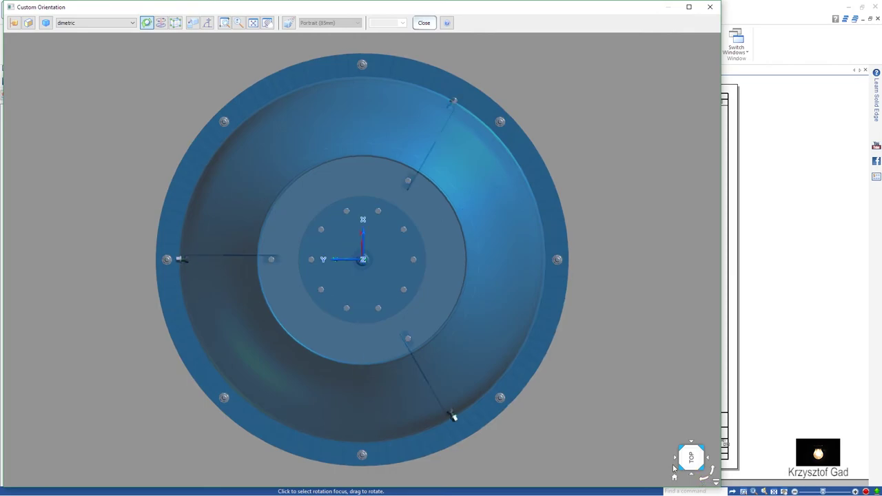
pyautogui.click(425, 23)
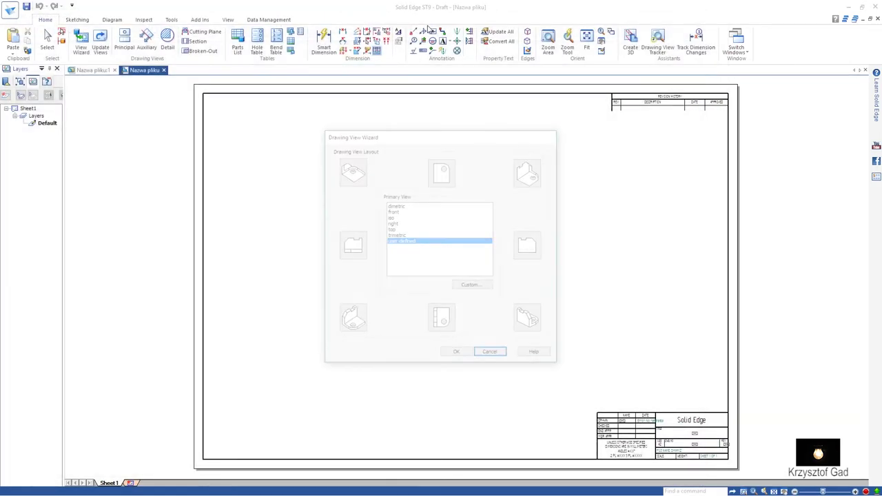
pyautogui.click(457, 355)
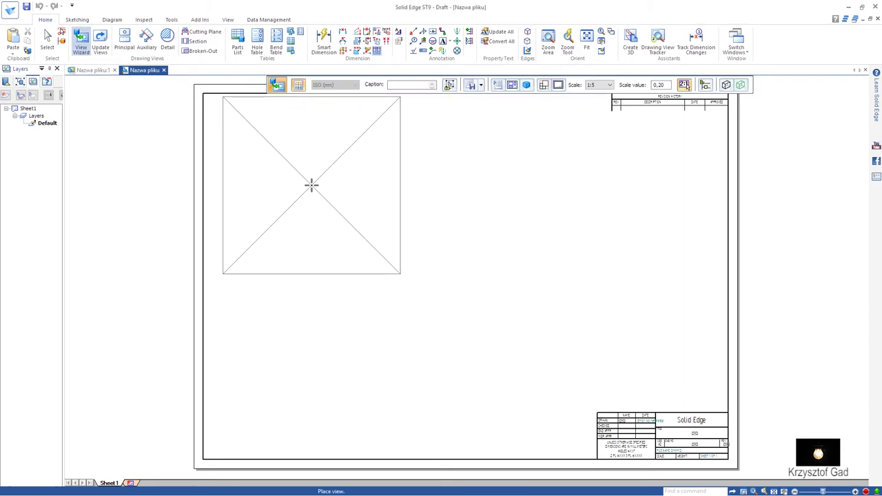
# Place the custom top view at the sheet's upper left along with its projected principal views
pyautogui.click(310, 184)
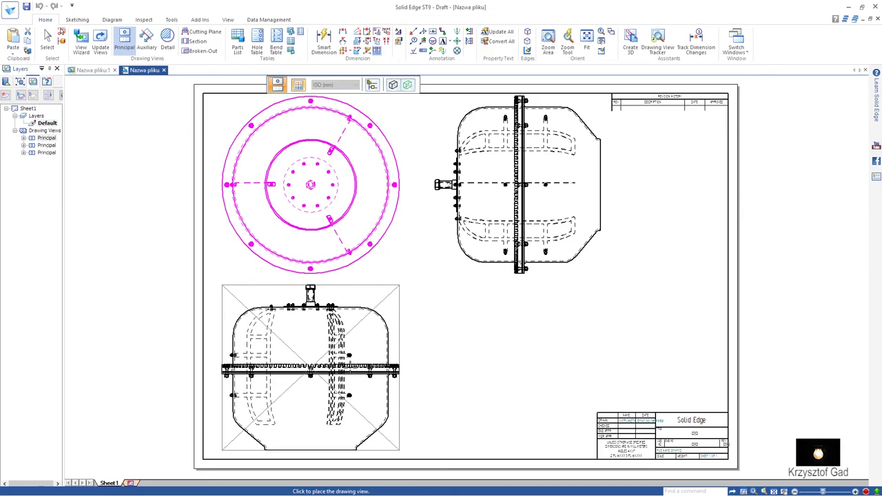
pyautogui.press('Escape')
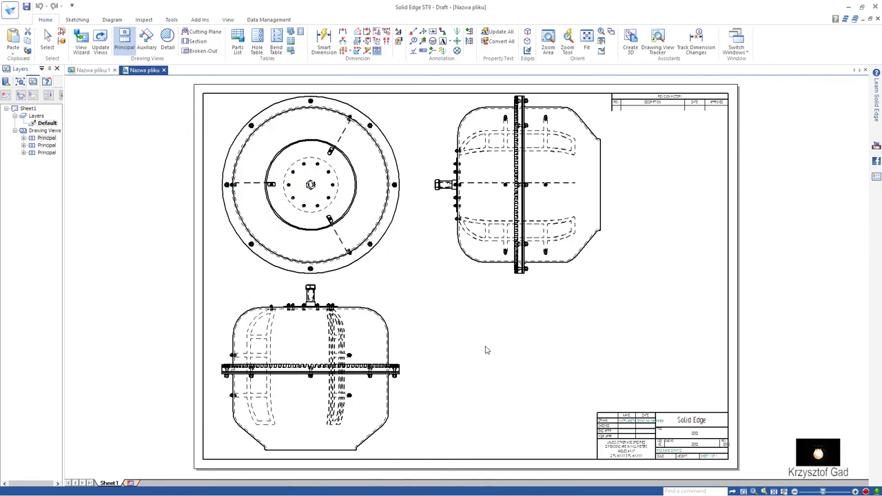
pyautogui.click(314, 180)
pyautogui.scroll(3, 313, 181)
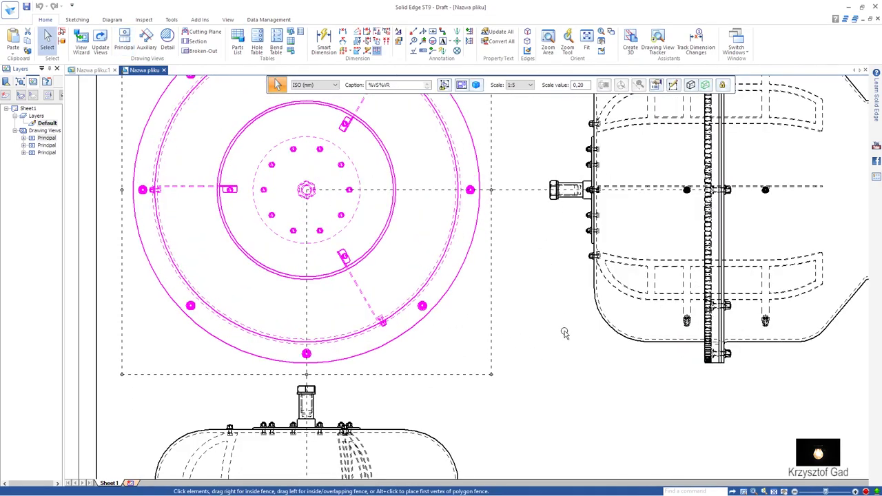
# Add three bolt-hole circles centred on the drum through the outer, bracket and inner bolts
pyautogui.click(533, 441)
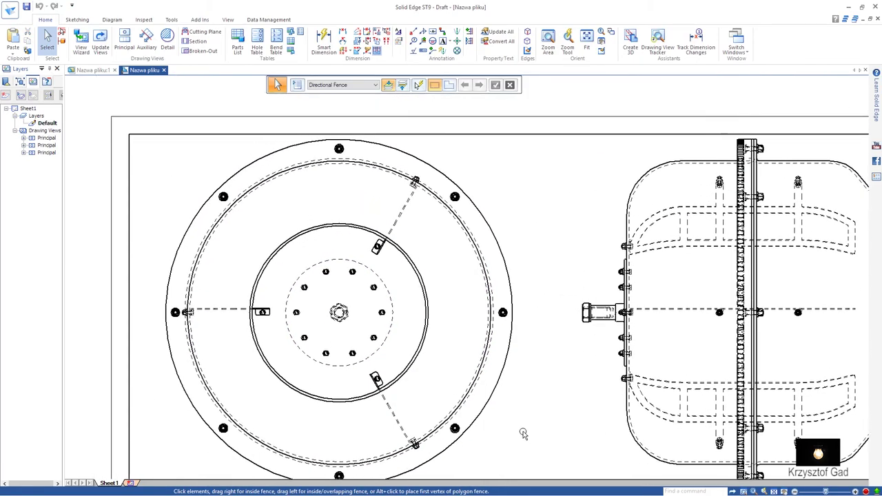
pyautogui.moveTo(512, 424); pyautogui.dragTo(595, 419, button='middle')
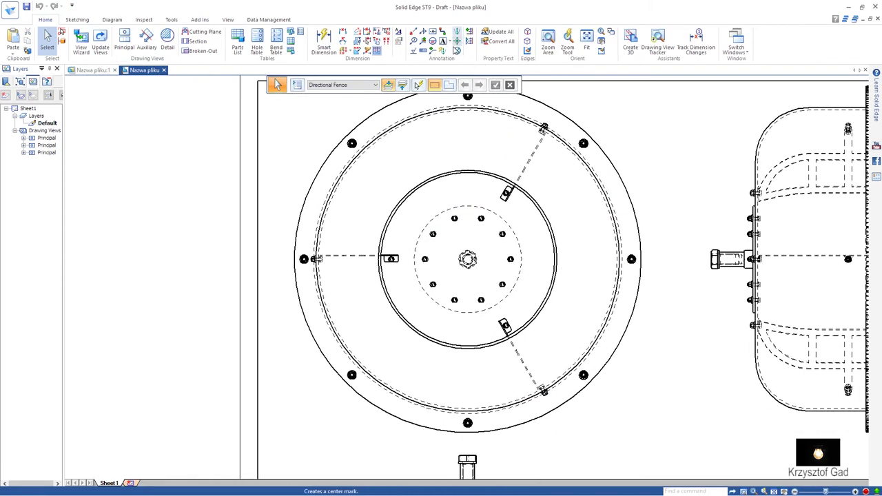
pyautogui.click(459, 51)
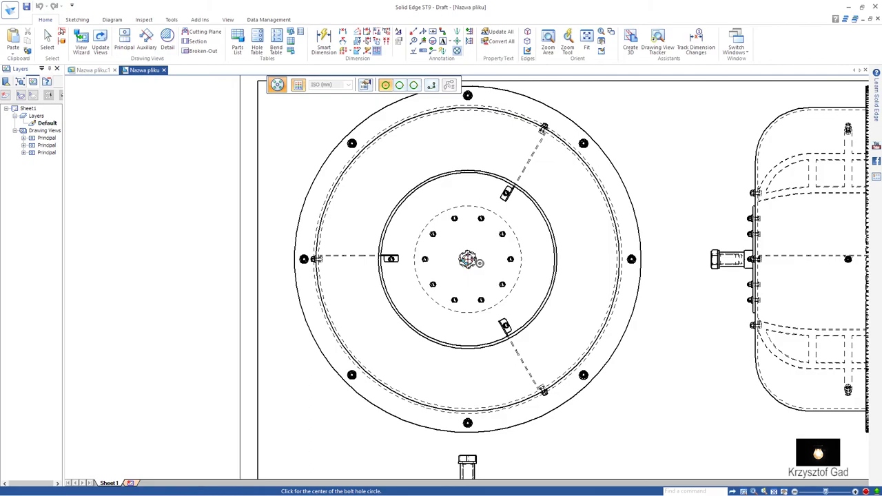
pyautogui.click(468, 259)
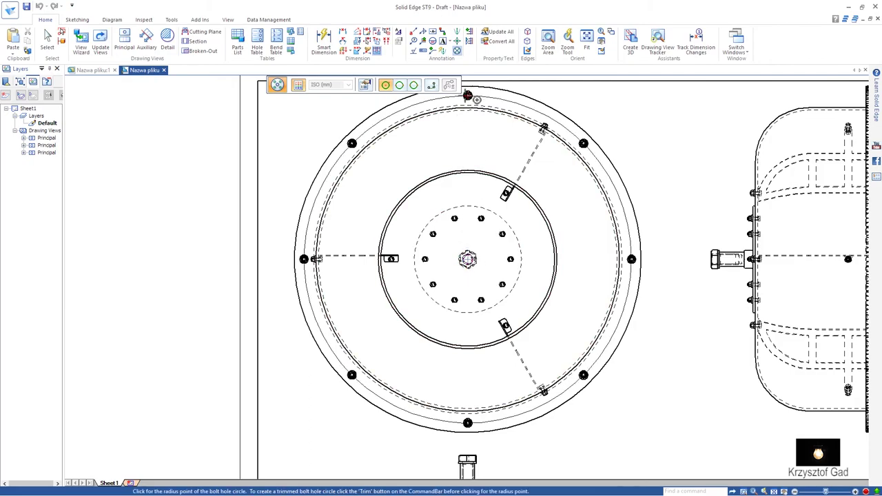
pyautogui.click(468, 95)
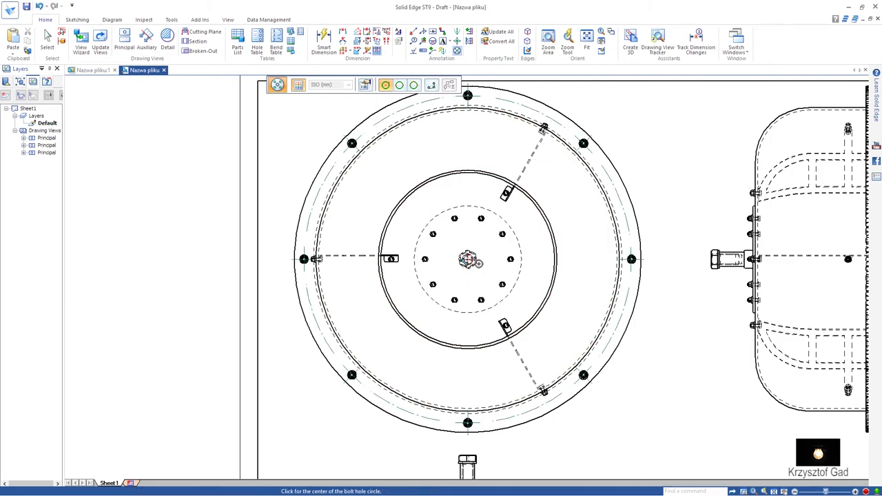
pyautogui.click(467, 259)
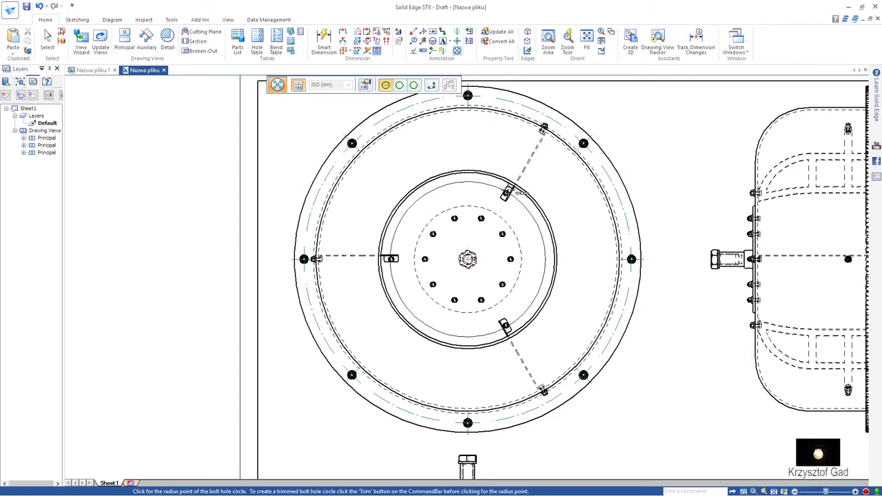
pyautogui.click(509, 195)
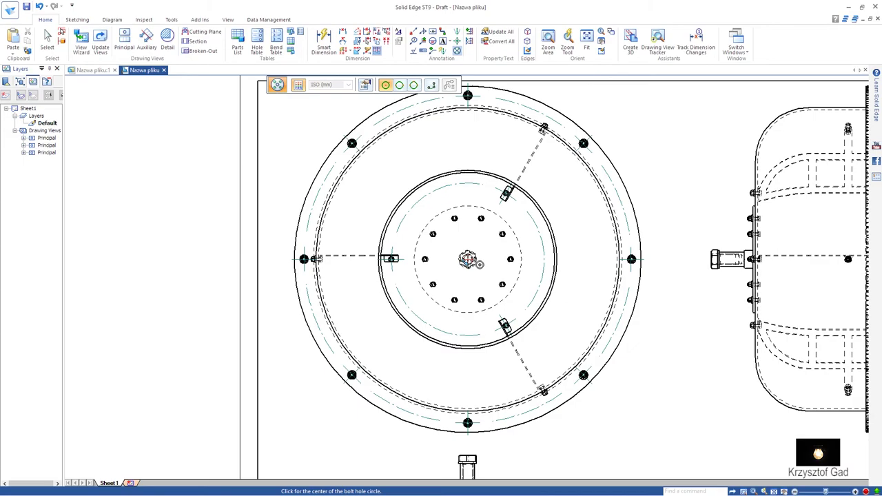
pyautogui.click(468, 259)
pyautogui.click(461, 219)
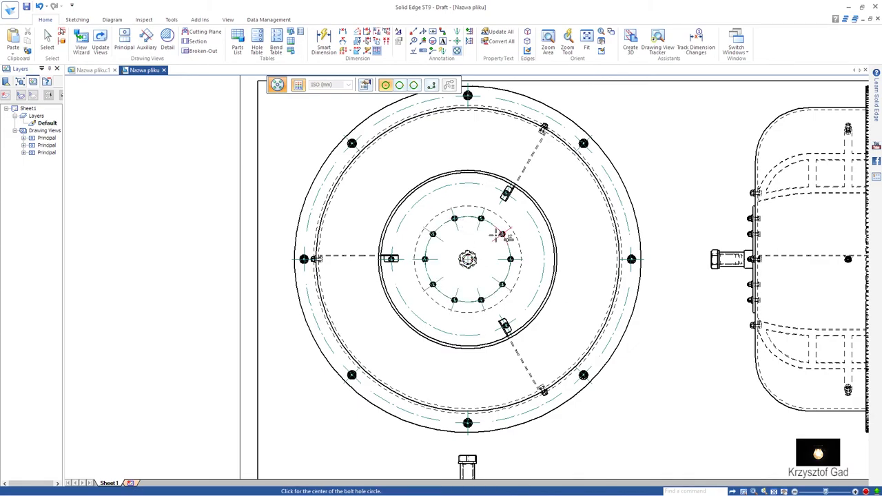
pyautogui.press('Escape')
# Add a center mark at the drum centre and enlarge it to size 60
pyautogui.click(457, 41)
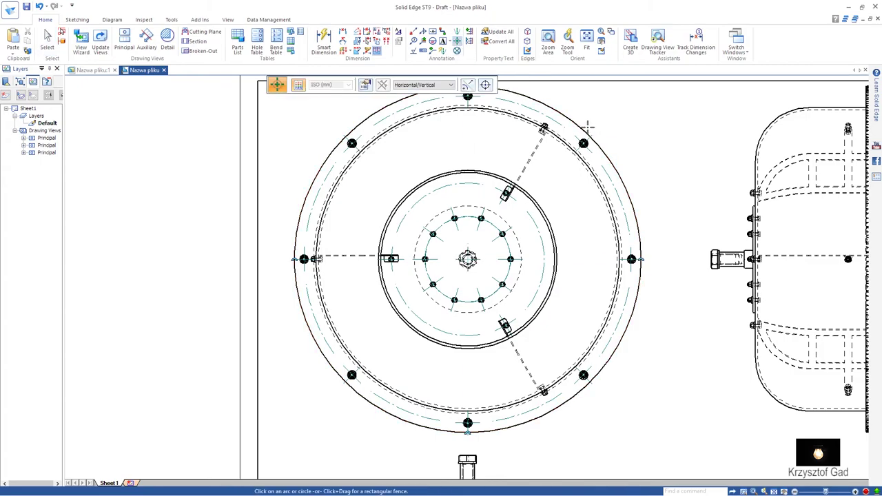
pyautogui.press('Escape')
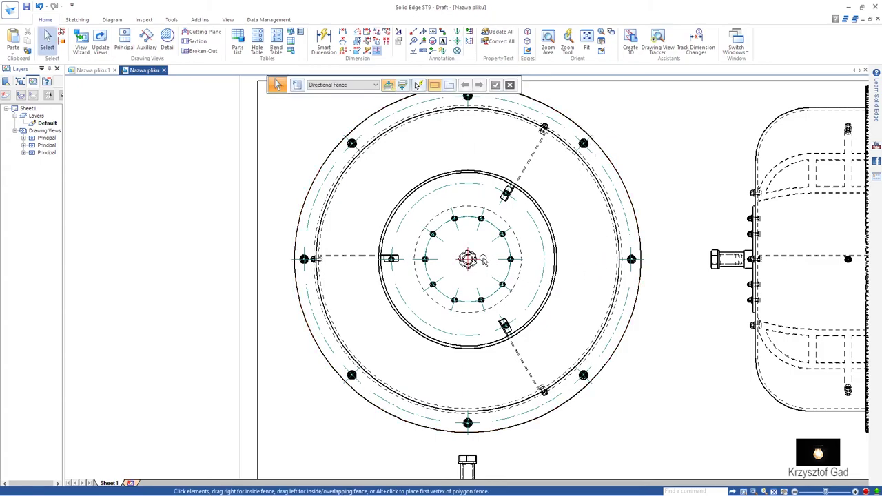
pyautogui.press('Escape')
pyautogui.doubleClick(481, 262)
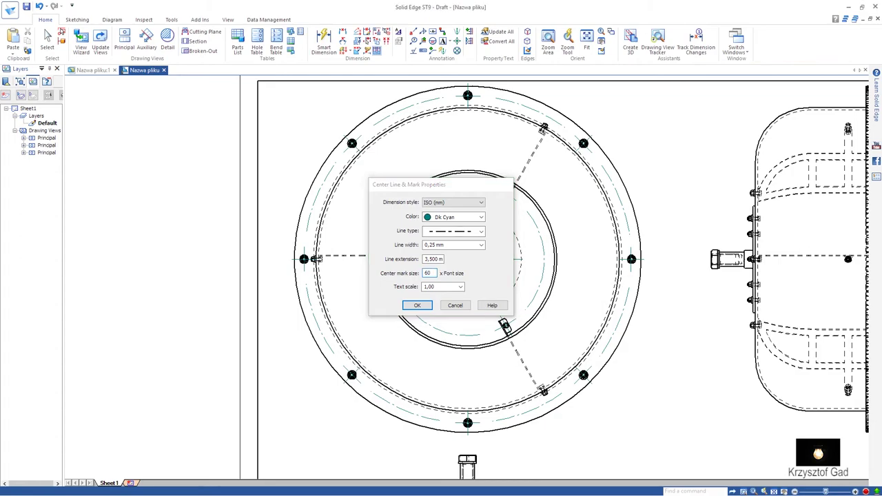
pyautogui.press('Return')
pyautogui.press('Escape')
pyautogui.click(665, 225)
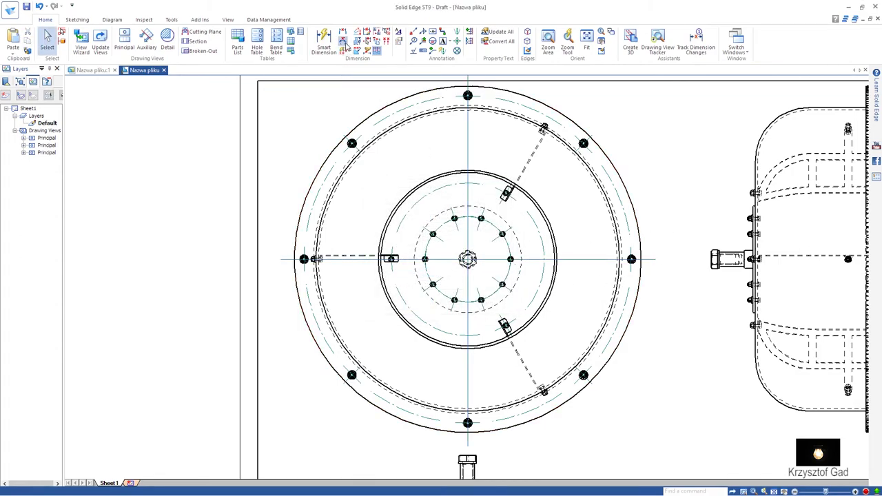
# Dimension the 120° angle between the bracket lines in the top view
pyautogui.scroll(4, 494, 191)
pyautogui.scroll(2, 494, 191)
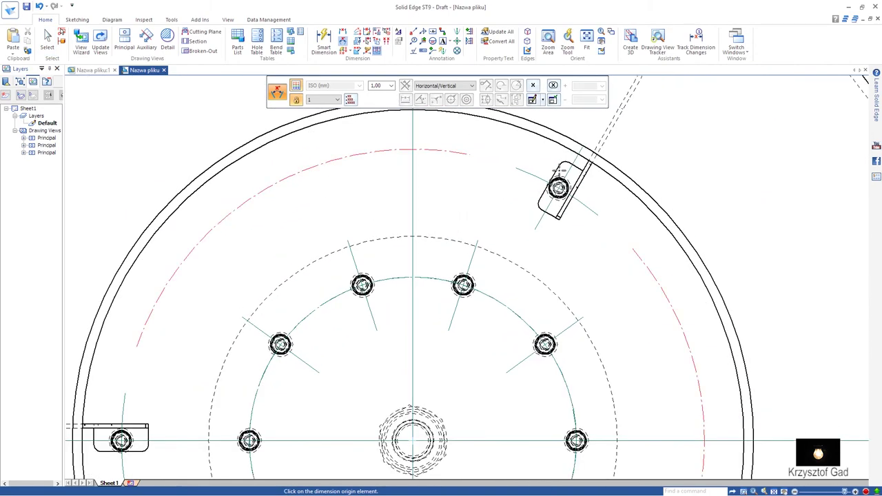
pyautogui.scroll(-1, 191, 413)
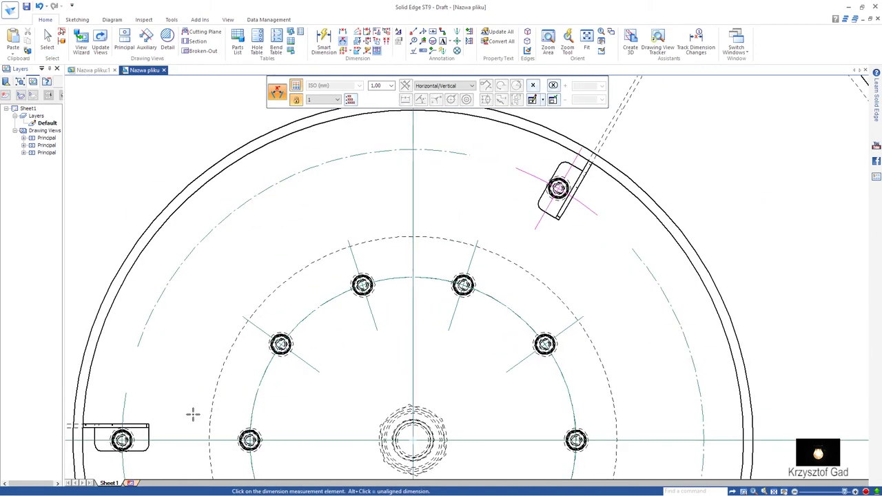
pyautogui.scroll(-2, 199, 409)
pyautogui.click(212, 371)
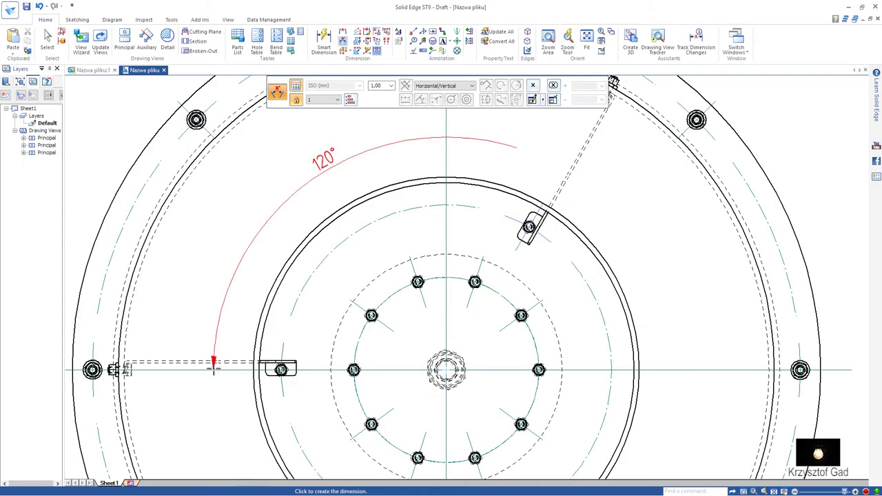
pyautogui.click(251, 242)
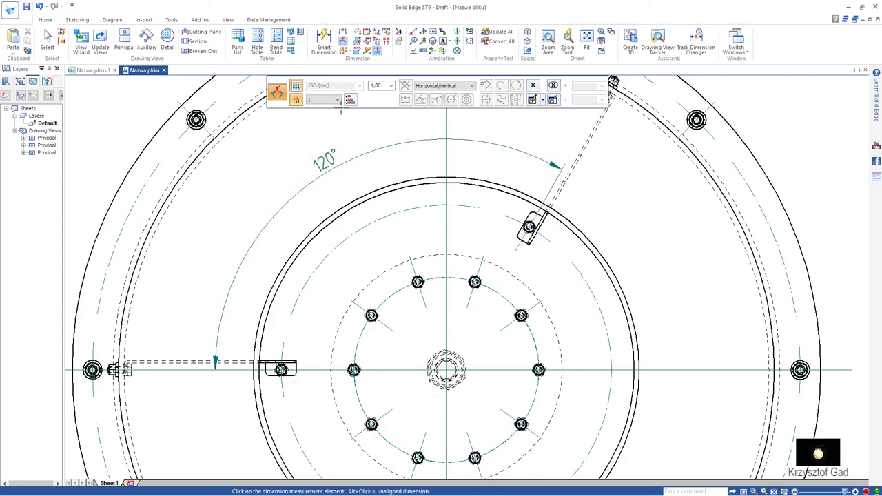
# Add a Ø428 diameter dimension to the inner circle, then fit the whole sheet
pyautogui.click(325, 43)
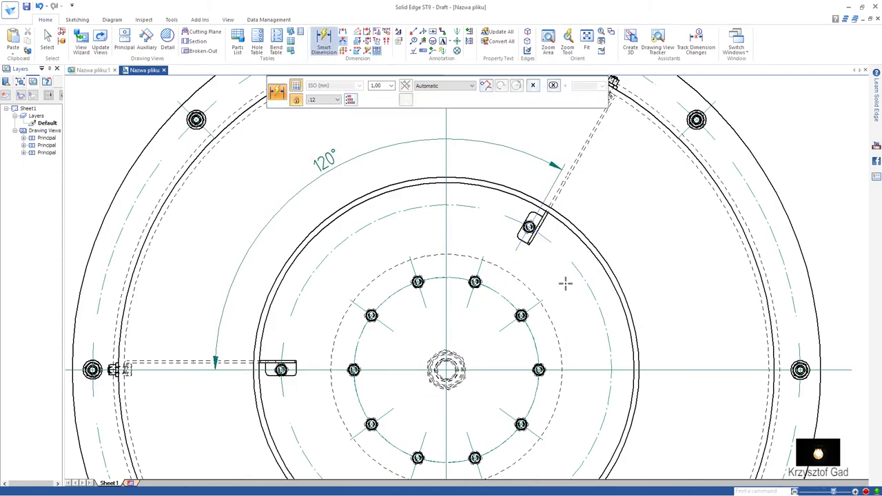
pyautogui.click(582, 271)
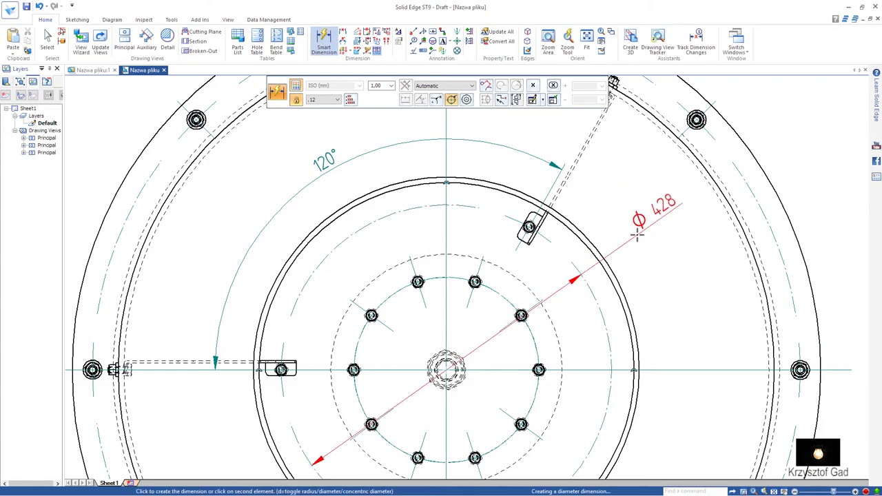
pyautogui.click(637, 231)
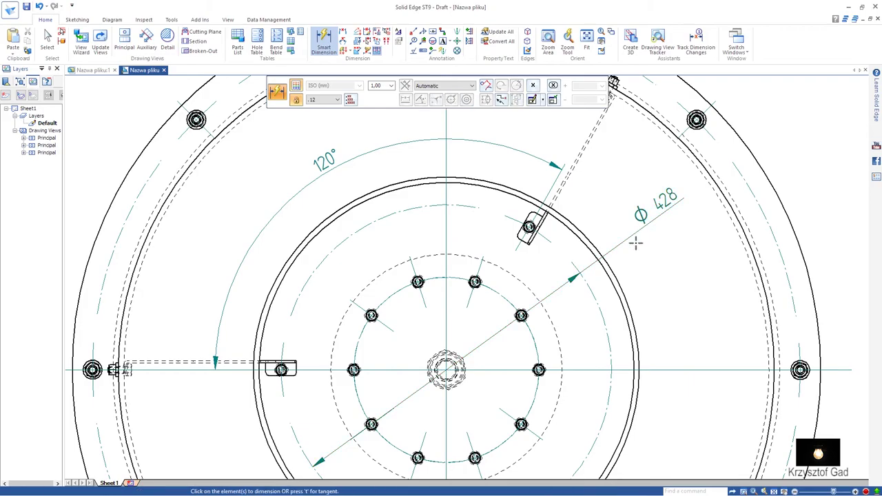
pyautogui.scroll(-2, 644, 255)
pyautogui.scroll(-2, 651, 269)
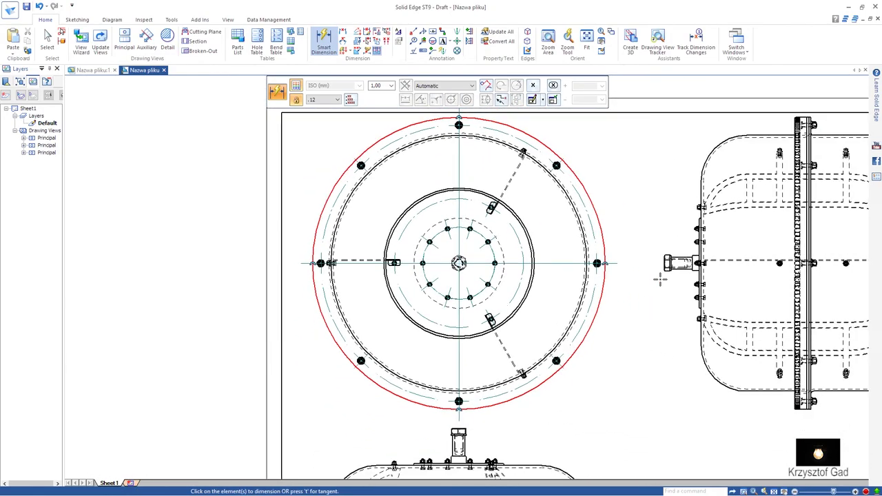
pyautogui.scroll(-3, 659, 280)
pyautogui.scroll(2, 695, 290)
pyautogui.scroll(3, 689, 289)
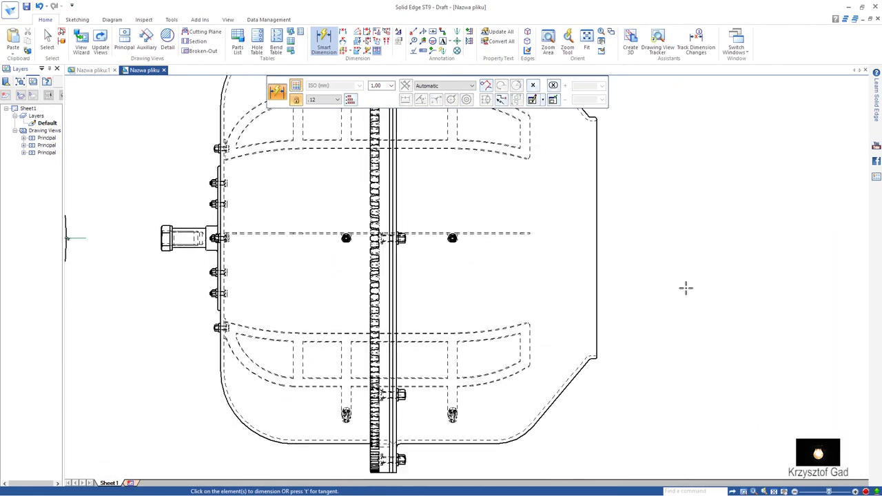
pyautogui.scroll(-1, 685, 287)
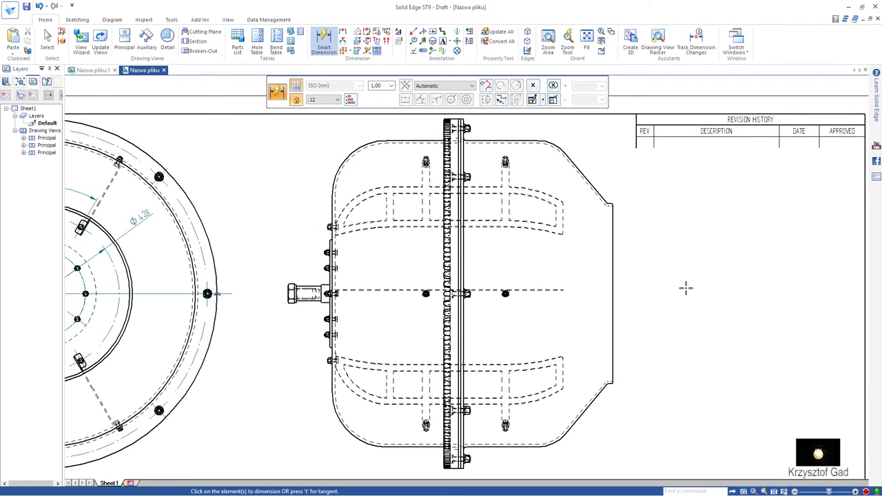
pyautogui.scroll(-1, 686, 288)
pyautogui.scroll(2, 686, 288)
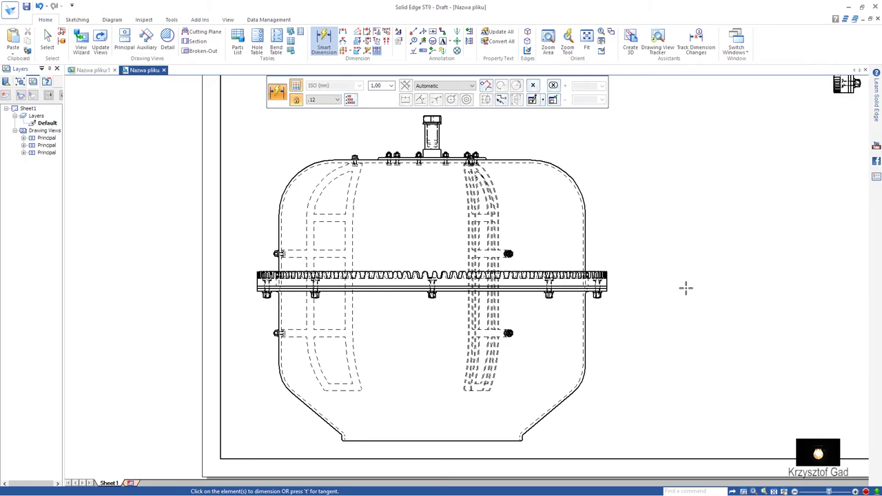
pyautogui.hotkey('ctrl', 'f')
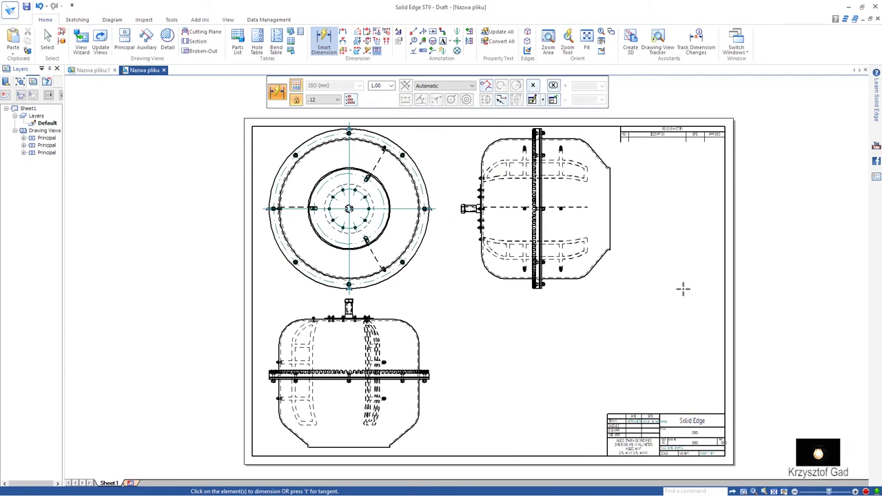
pyautogui.scroll(1, 649, 297)
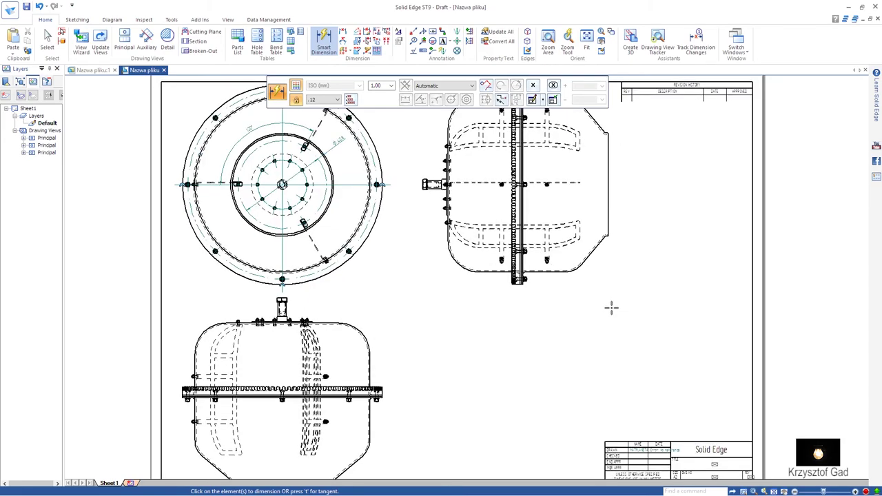
pyautogui.scroll(-1, 611, 308)
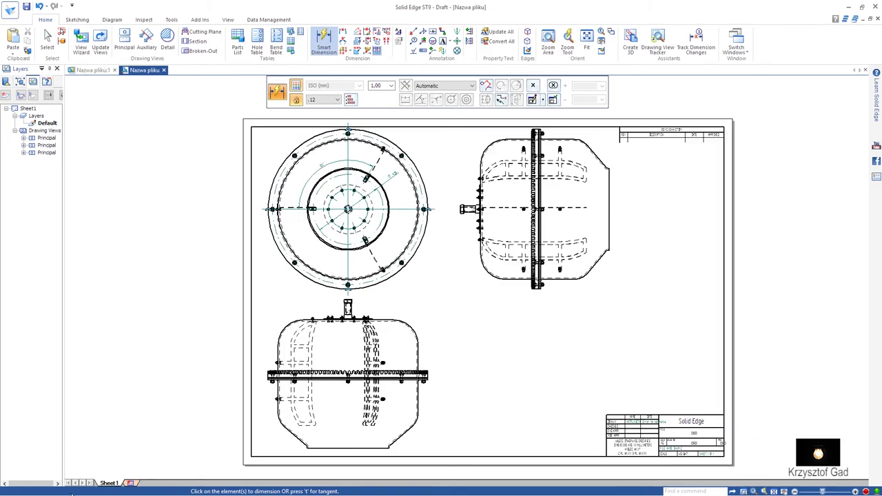
# Add an empty Sheet2 and switch back to the drum assembly document
pyautogui.click(128, 483)
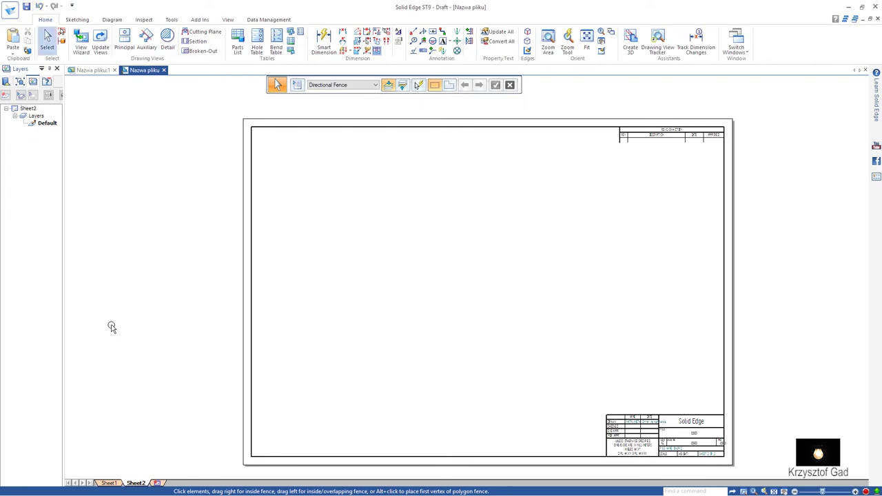
pyautogui.click(82, 71)
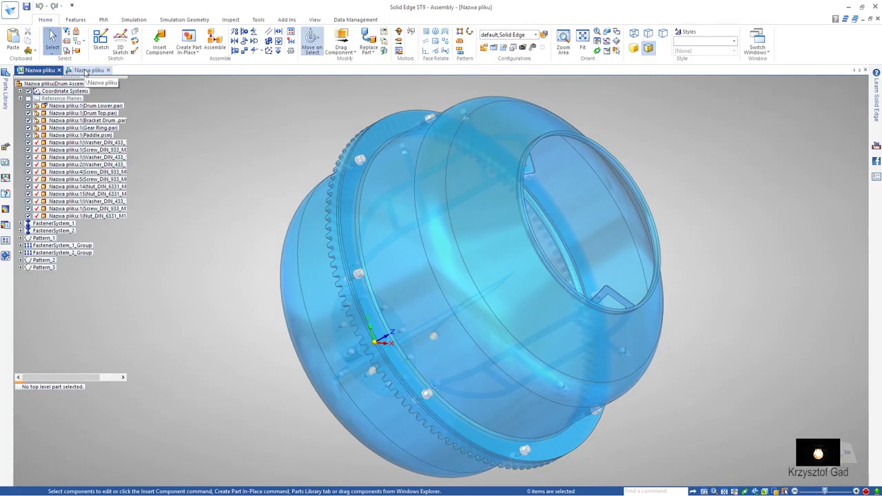
# Enter the Explode-Render-Animate environment and start a new display configuration
pyautogui.click(263, 21)
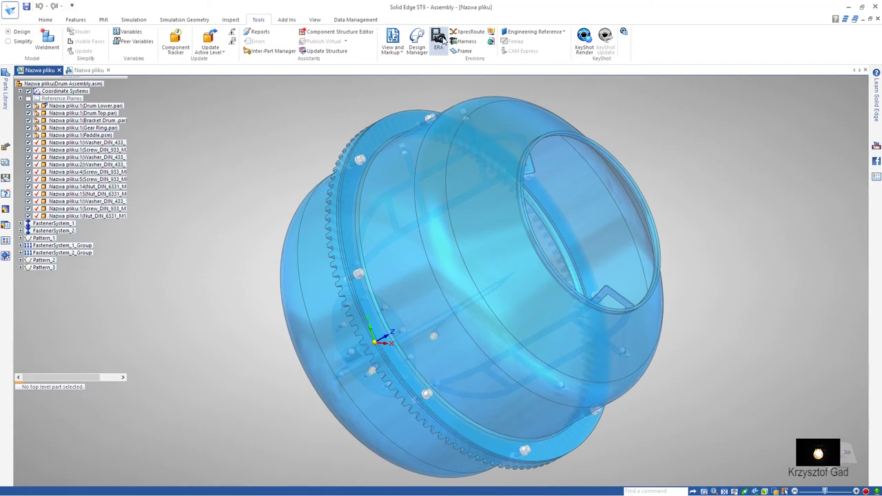
pyautogui.click(441, 40)
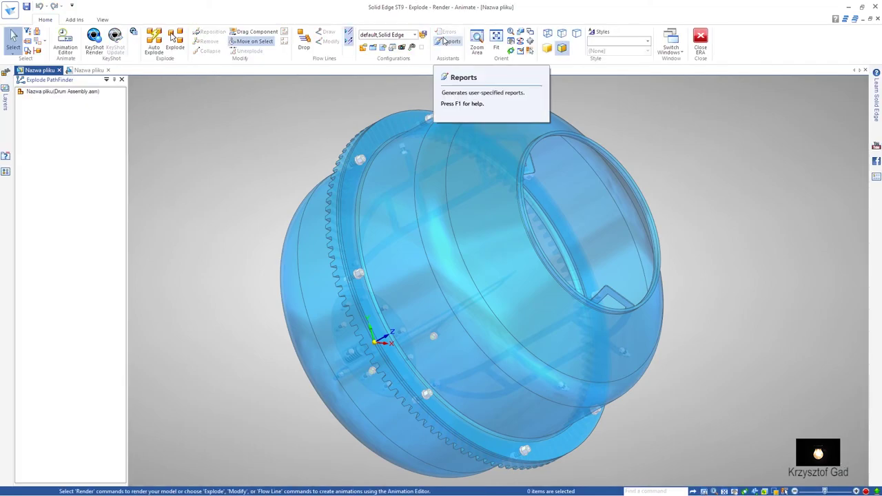
pyautogui.click(363, 48)
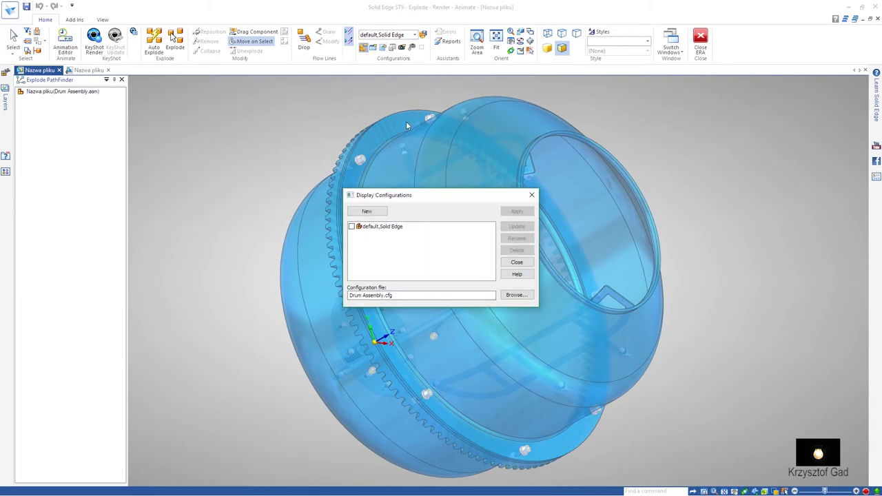
pyautogui.click(376, 212)
pyautogui.write('Drawing')
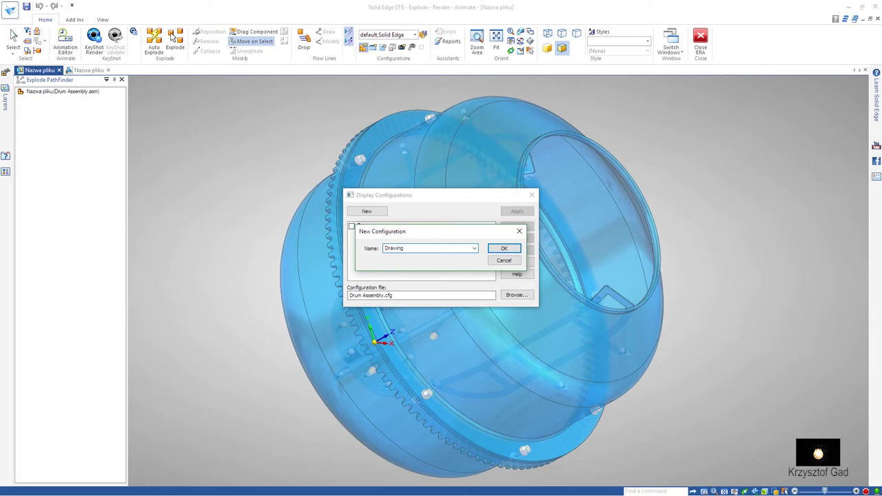
# Create the 'Drawing' display configuration and apply it to the drum assembly
pyautogui.press('Return')
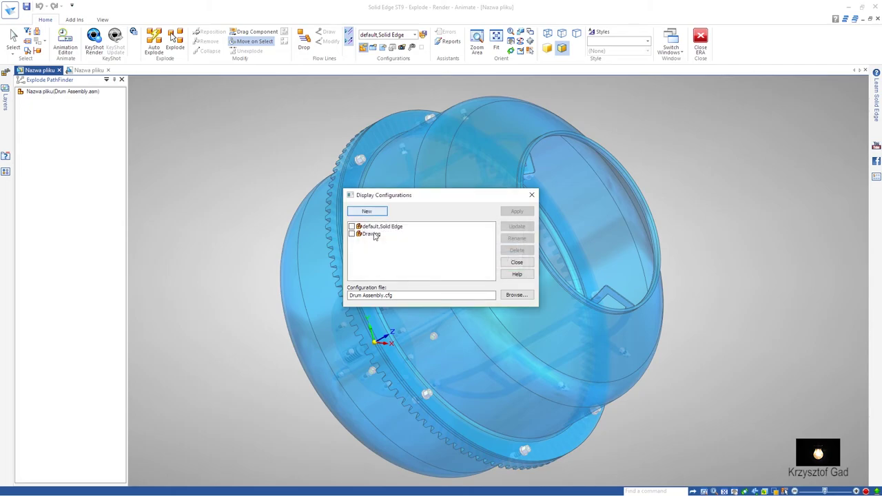
pyautogui.click(352, 235)
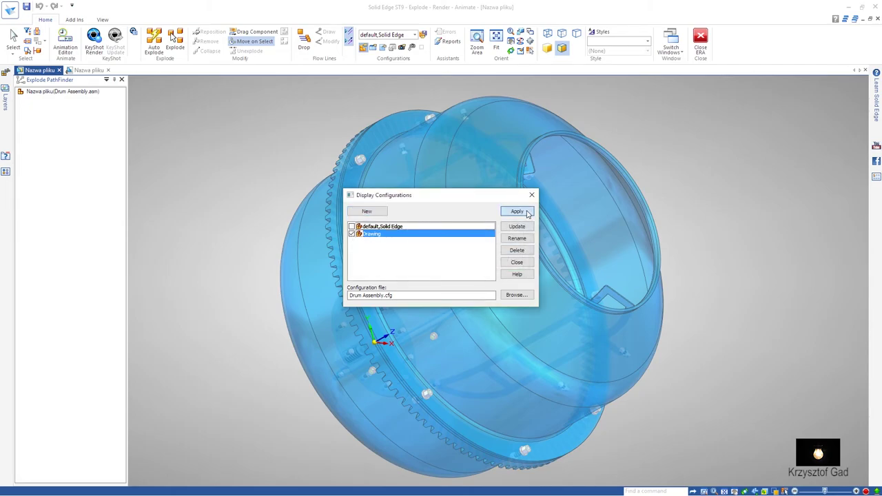
pyautogui.click(527, 214)
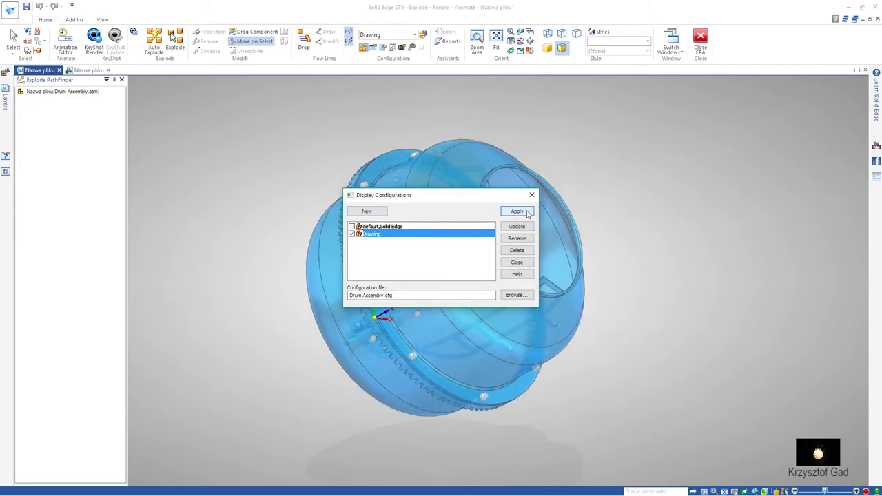
pyautogui.click(517, 262)
pyautogui.moveTo(518, 264)
pyautogui.mouseDown(button='middle')
pyautogui.moveTo(447, 198)
pyautogui.moveTo(427, 207)
pyautogui.moveTo(411, 199)
pyautogui.mouseUp(button='middle')
# Explode the upper drum shell 300 mm away from the lower shell
pyautogui.click(175, 41)
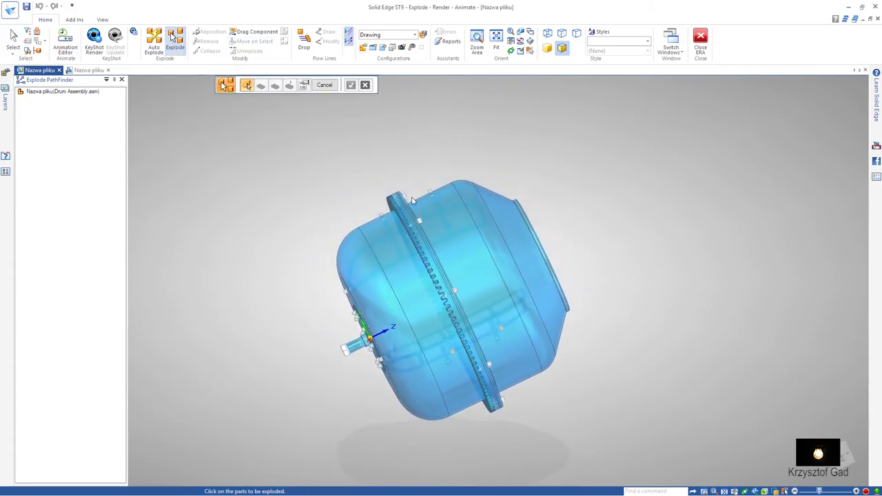
pyautogui.click(486, 277)
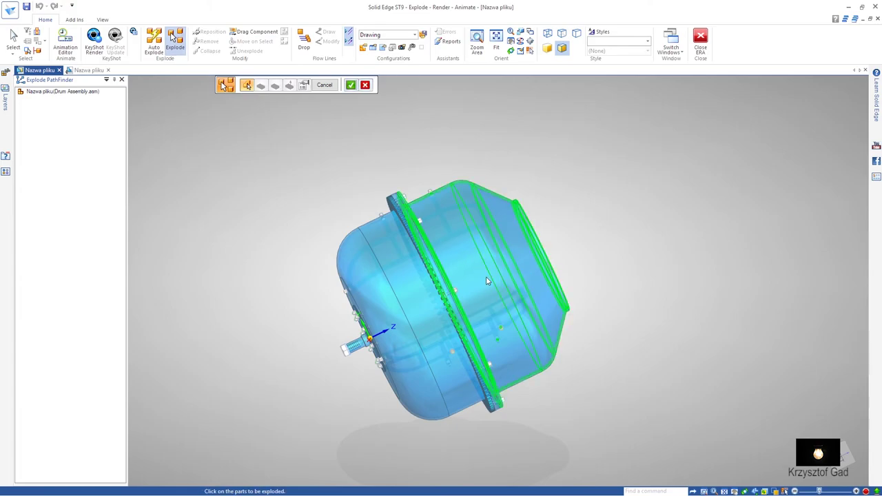
pyautogui.rightClick(326, 186)
pyautogui.click(347, 279)
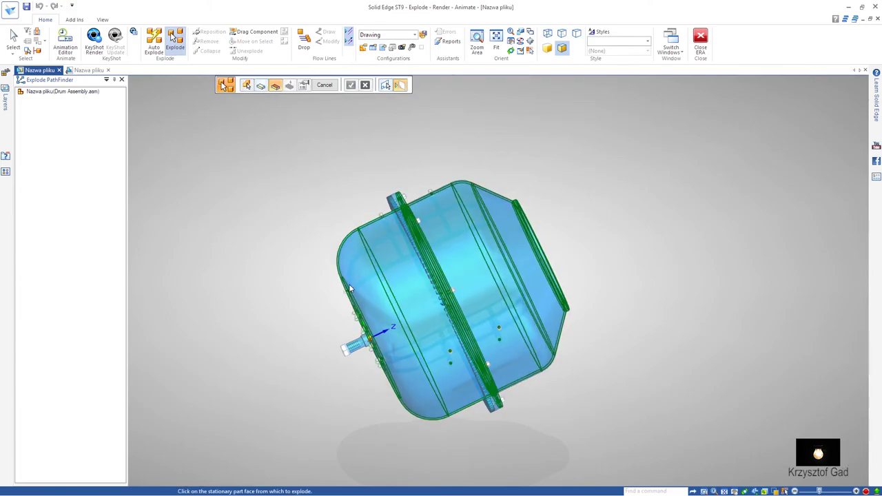
pyautogui.click(347, 301)
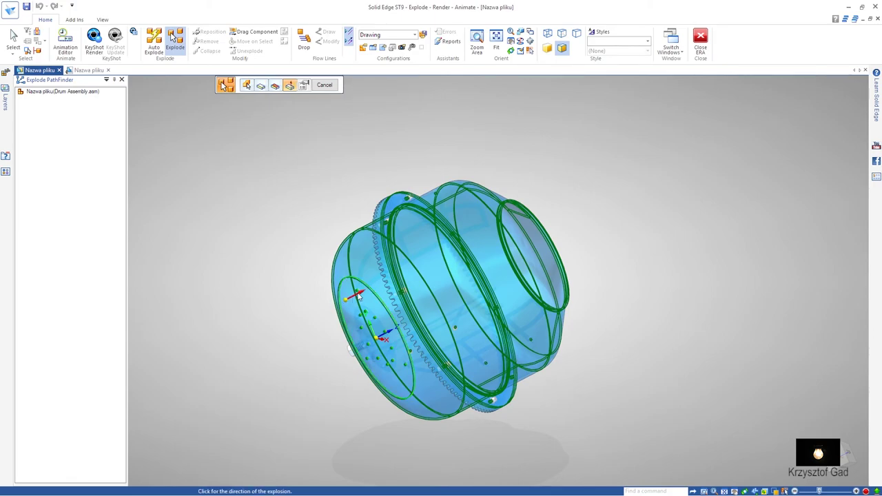
pyautogui.click(591, 239)
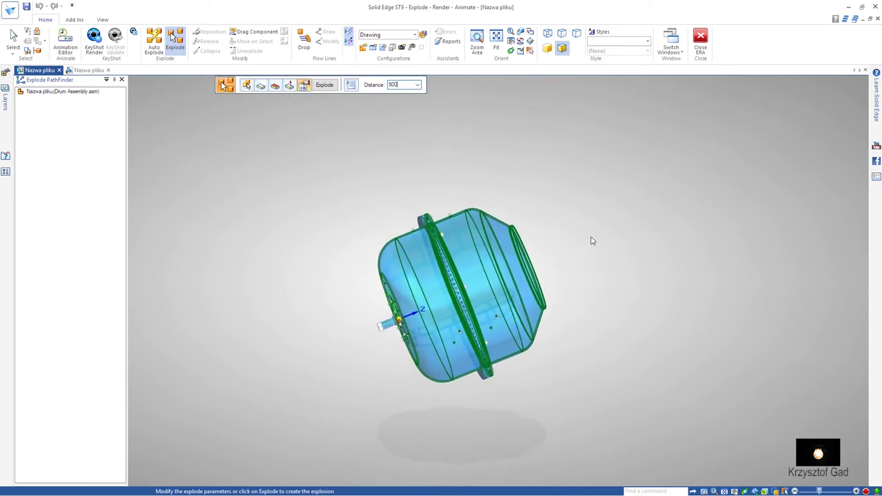
pyautogui.press('Return')
pyautogui.press('Return')
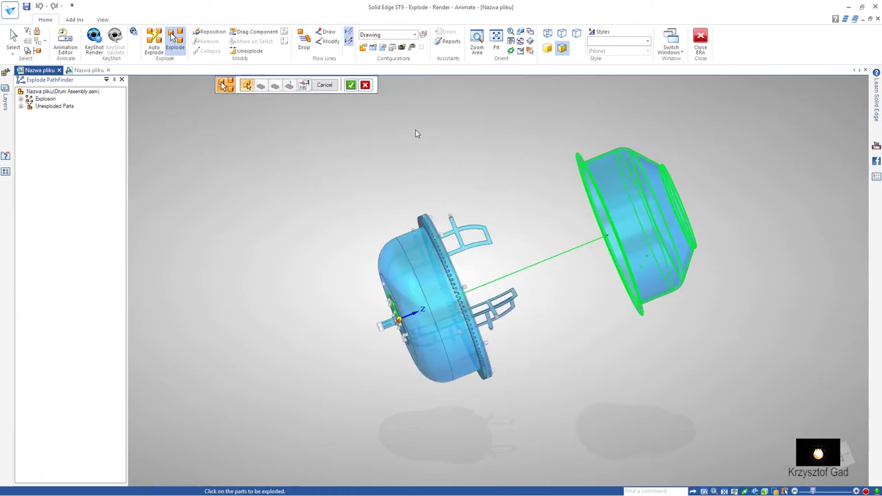
pyautogui.click(322, 84)
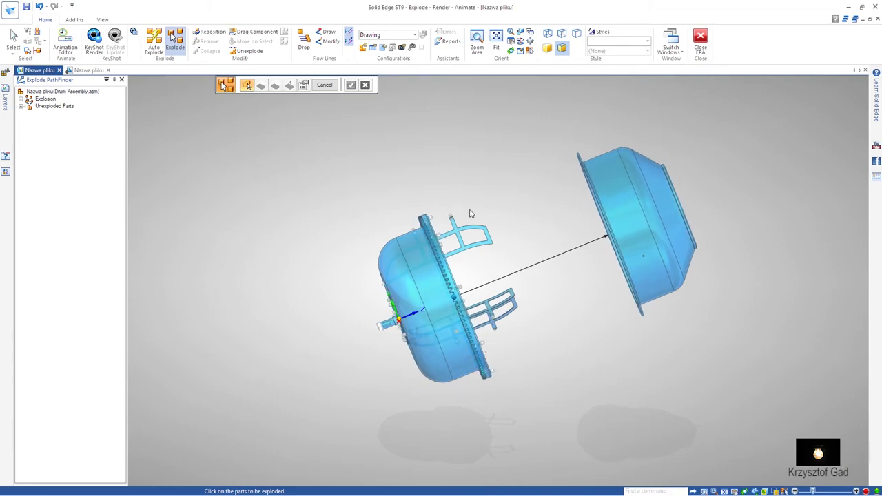
# Select two paddle screws and a washer as parts to explode
pyautogui.scroll(2, 470, 213)
pyautogui.scroll(2, 470, 214)
pyautogui.scroll(2, 457, 220)
pyautogui.scroll(2, 423, 239)
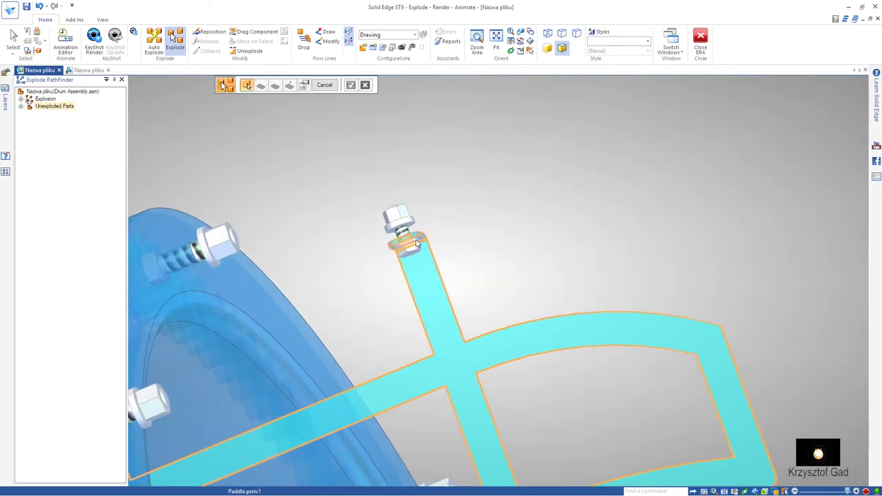
pyautogui.click(405, 254)
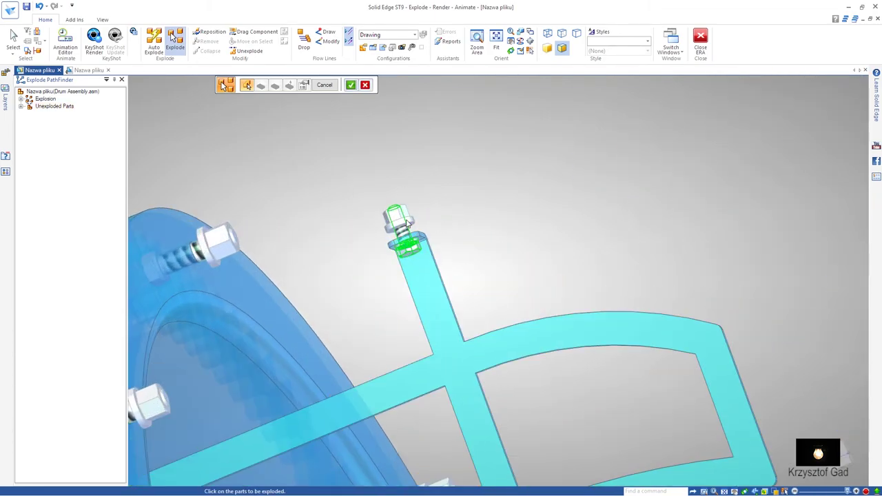
pyautogui.scroll(-2, 401, 220)
pyautogui.moveTo(401, 219)
pyautogui.mouseDown(button='middle')
pyautogui.moveTo(445, 236)
pyautogui.moveTo(556, 373)
pyautogui.moveTo(658, 429)
pyautogui.moveTo(717, 421)
pyautogui.moveTo(709, 414)
pyautogui.mouseUp(button='middle')
pyautogui.scroll(4, 710, 413)
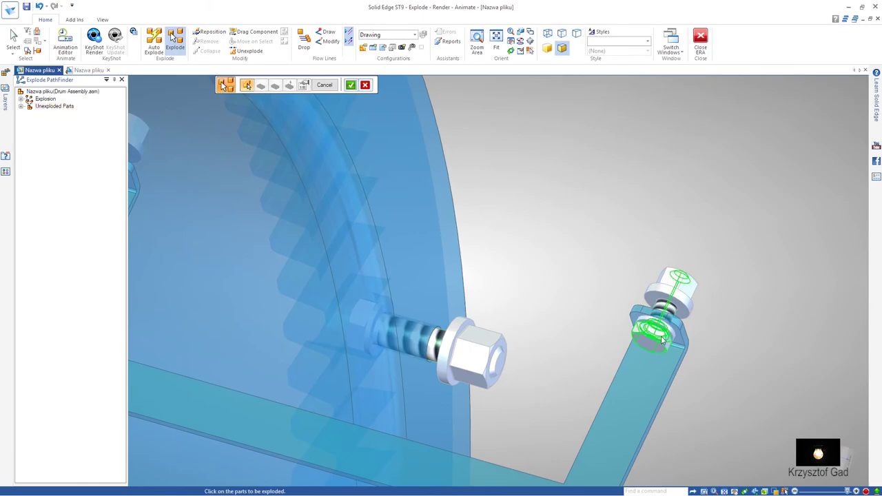
pyautogui.scroll(-2, 667, 288)
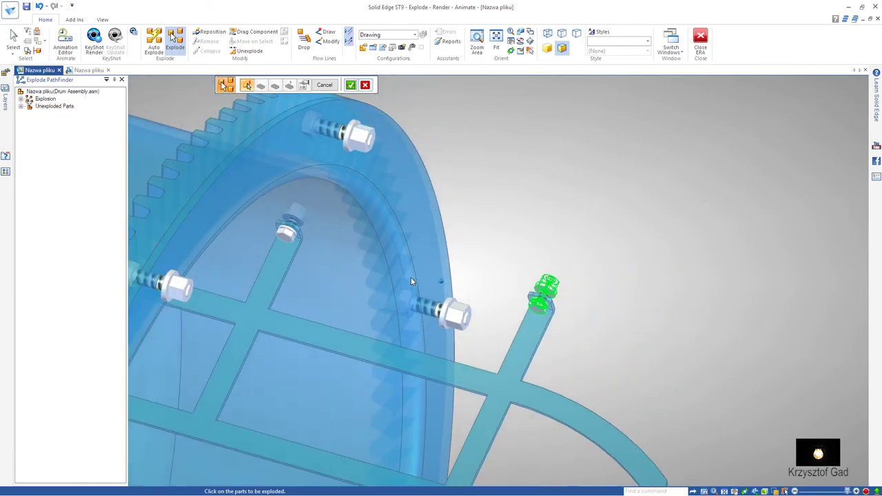
pyautogui.moveTo(411, 277); pyautogui.dragTo(299, 223, button='middle')
pyautogui.scroll(3, 332, 216)
pyautogui.click(331, 216)
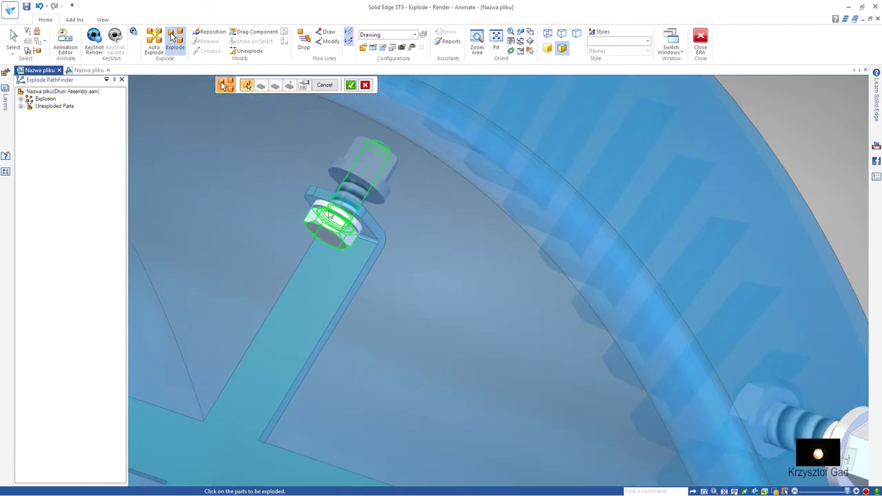
pyautogui.scroll(-4, 314, 223)
pyautogui.scroll(3, 218, 342)
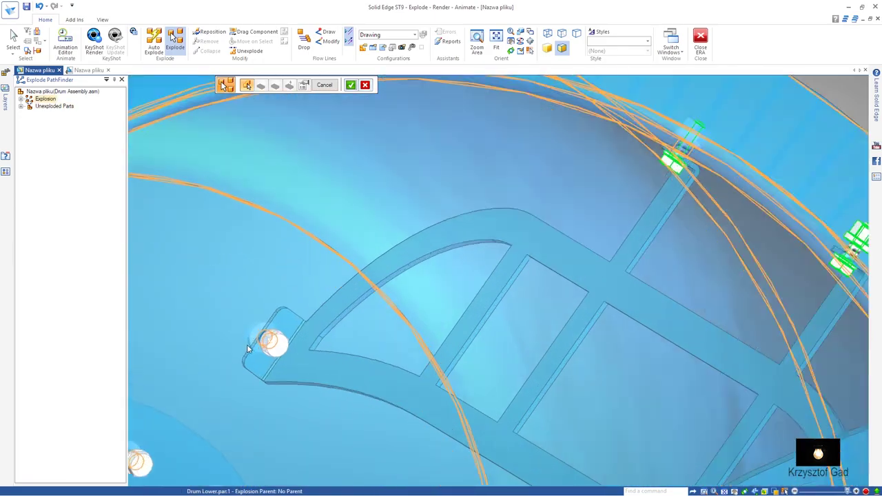
pyautogui.scroll(3, 289, 328)
pyautogui.click(293, 324)
# Orbit around the drum to reach the paddle bolt and add it to the explode set
pyautogui.scroll(-2, 439, 282)
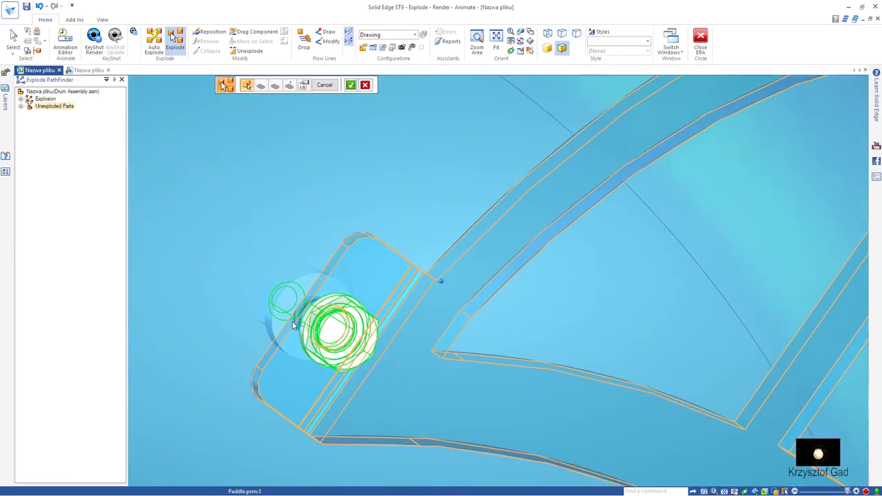
pyautogui.scroll(-3, 443, 335)
pyautogui.scroll(-2, 448, 338)
pyautogui.moveTo(456, 340)
pyautogui.mouseDown(button='middle')
pyautogui.moveTo(459, 356)
pyautogui.moveTo(728, 394)
pyautogui.moveTo(790, 369)
pyautogui.mouseUp(button='middle')
pyautogui.scroll(3, 799, 351)
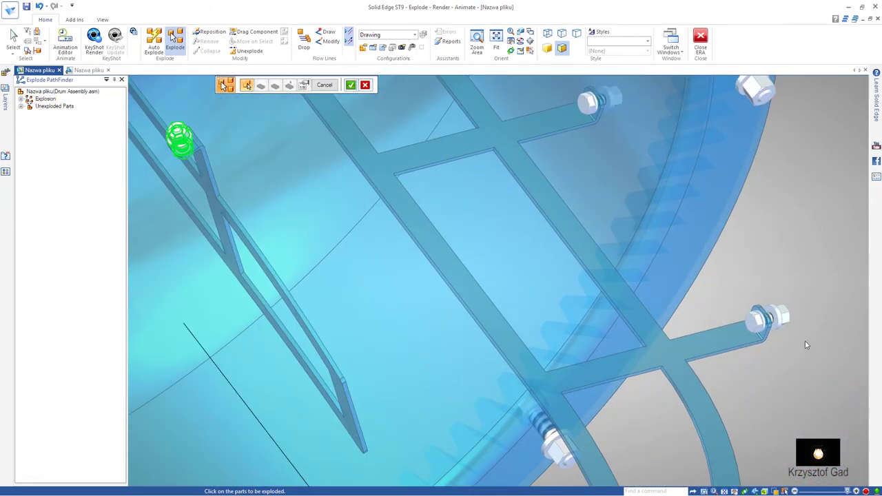
pyautogui.scroll(3, 739, 287)
pyautogui.scroll(-2, 704, 298)
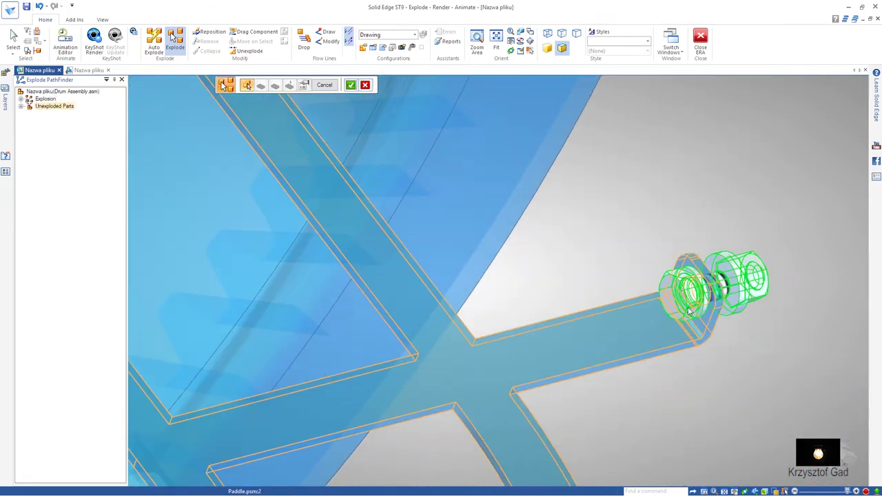
pyautogui.scroll(-2, 515, 279)
pyautogui.moveTo(515, 279); pyautogui.dragTo(447, 169, button='middle')
pyautogui.scroll(2, 460, 141)
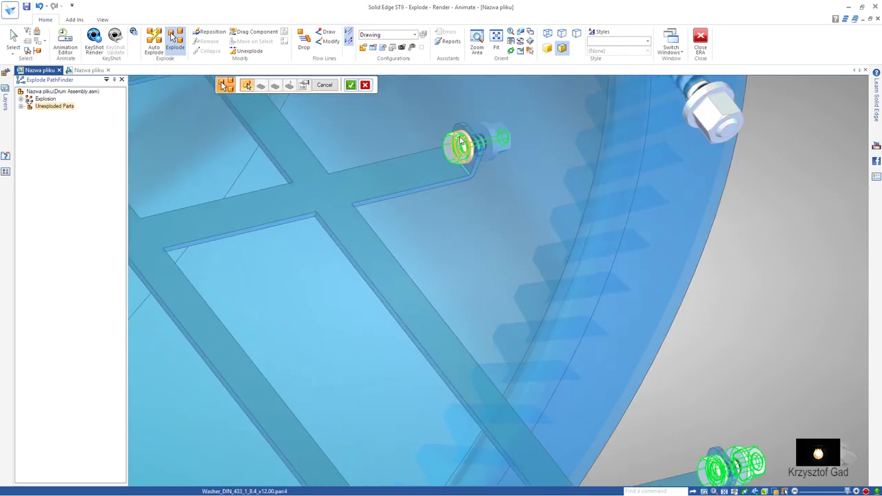
pyautogui.scroll(-2, 412, 144)
pyautogui.moveTo(325, 161); pyautogui.dragTo(348, 93, button='middle')
pyautogui.scroll(2, 348, 93)
pyautogui.scroll(2, 348, 93)
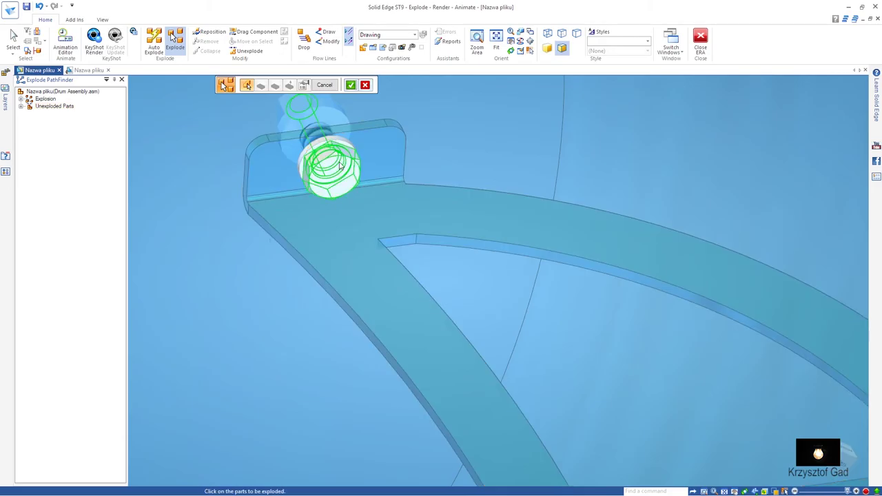
pyautogui.scroll(-2, 348, 148)
pyautogui.moveTo(321, 184); pyautogui.dragTo(386, 245, button='middle')
pyautogui.scroll(1, 376, 240)
pyautogui.scroll(-2, 376, 240)
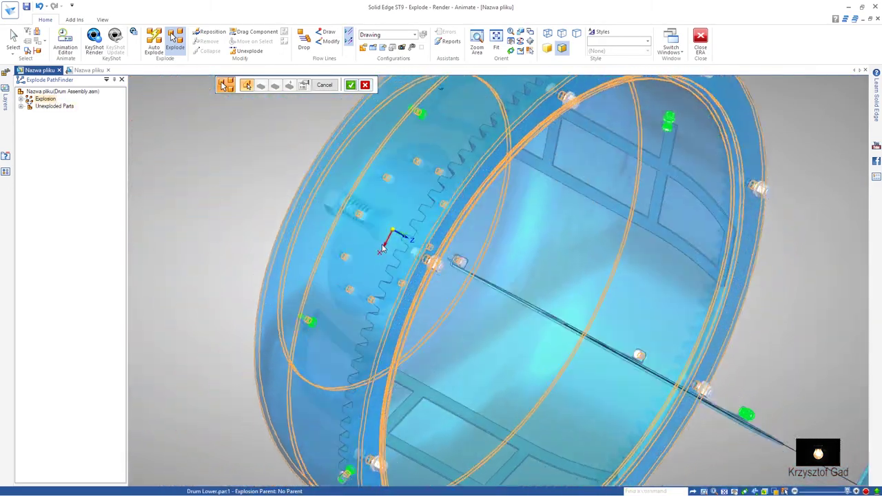
pyautogui.scroll(2, 563, 327)
pyautogui.moveTo(564, 326); pyautogui.dragTo(634, 240, button='middle')
pyautogui.scroll(3, 634, 240)
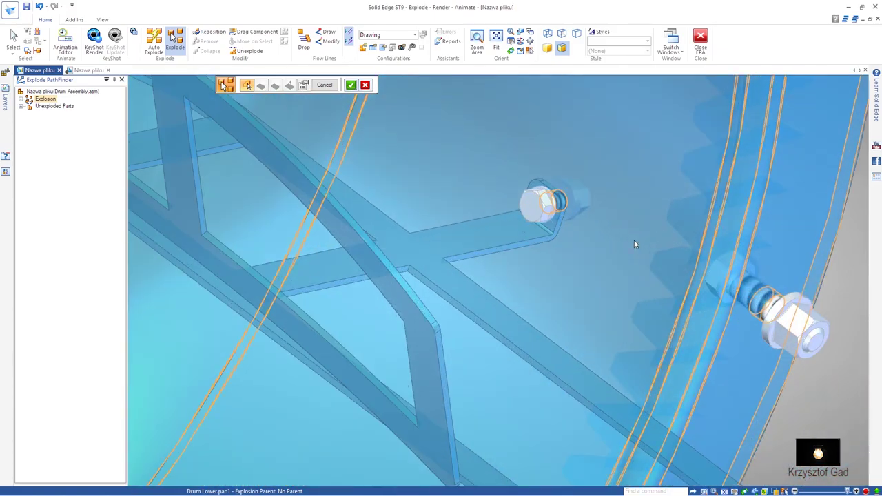
pyautogui.click(537, 204)
# Orbit the drum to side-on angles to check the selected paddle fasteners
pyautogui.scroll(-2, 549, 197)
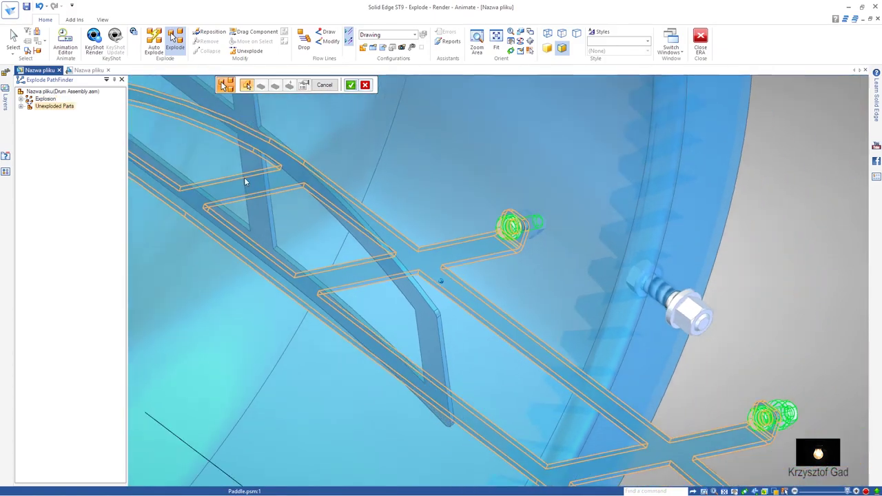
pyautogui.moveTo(549, 197); pyautogui.dragTo(164, 124, button='middle')
pyautogui.scroll(3, 164, 124)
pyautogui.scroll(2, 164, 124)
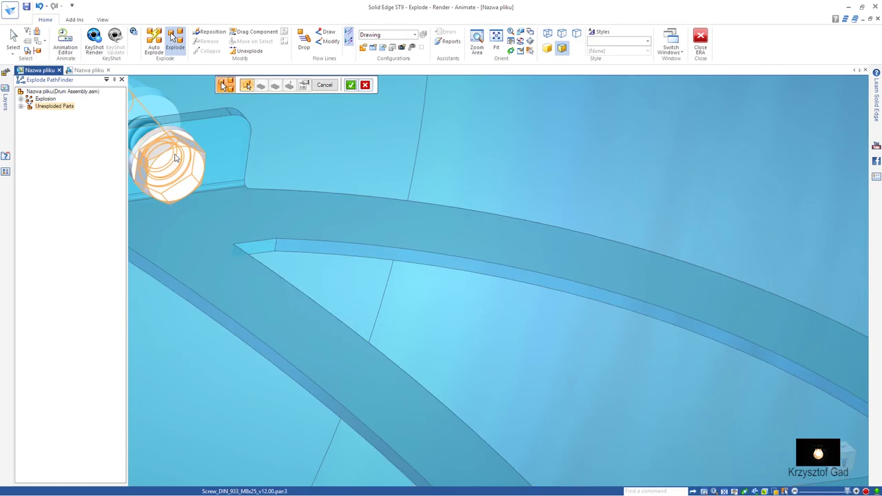
pyautogui.scroll(-3, 158, 135)
pyautogui.moveTo(237, 144)
pyautogui.mouseDown(button='middle')
pyautogui.moveTo(390, 175)
pyautogui.moveTo(520, 338)
pyautogui.mouseUp(button='middle')
pyautogui.scroll(-2, 390, 175)
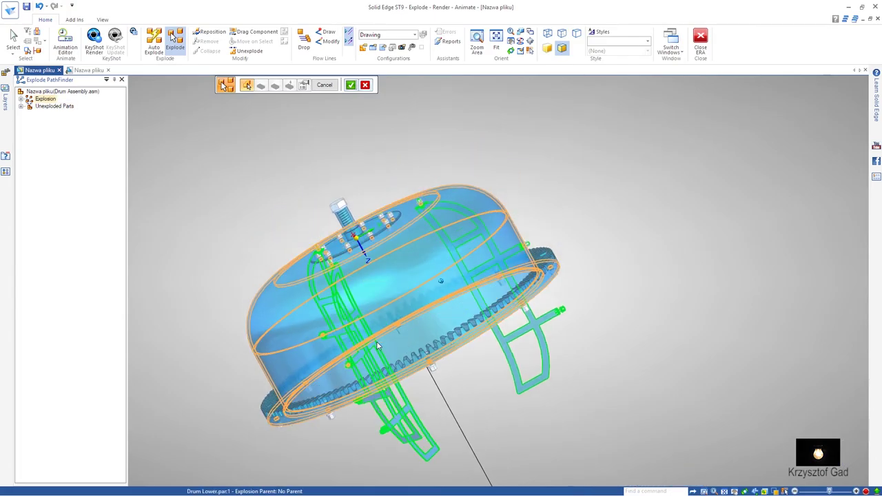
pyautogui.moveTo(358, 264); pyautogui.dragTo(374, 418, button='middle')
pyautogui.scroll(3, 345, 291)
pyautogui.scroll(2, 358, 307)
pyautogui.scroll(-3, 359, 306)
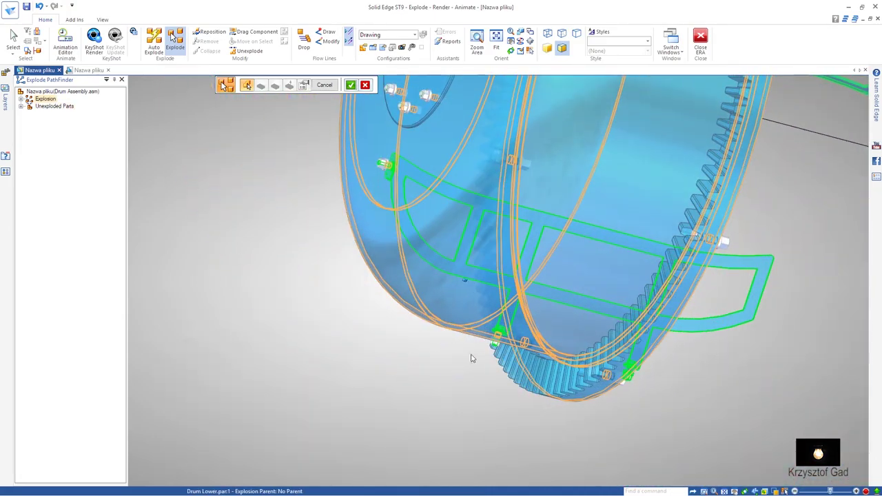
pyautogui.moveTo(472, 357)
pyautogui.mouseDown(button='middle')
pyautogui.moveTo(572, 294)
pyautogui.moveTo(583, 222)
pyautogui.mouseUp(button='middle')
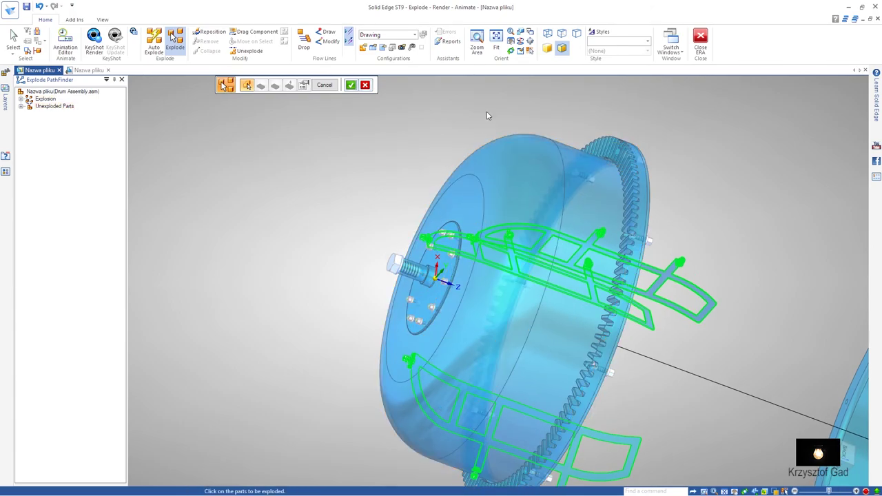
pyautogui.moveTo(486, 115); pyautogui.dragTo(561, 135, button='middle')
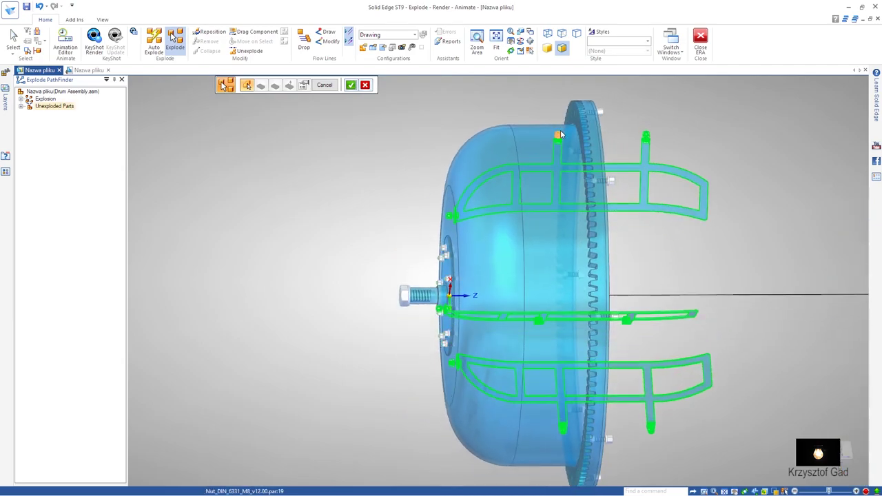
pyautogui.moveTo(560, 136); pyautogui.dragTo(731, 132, button='middle')
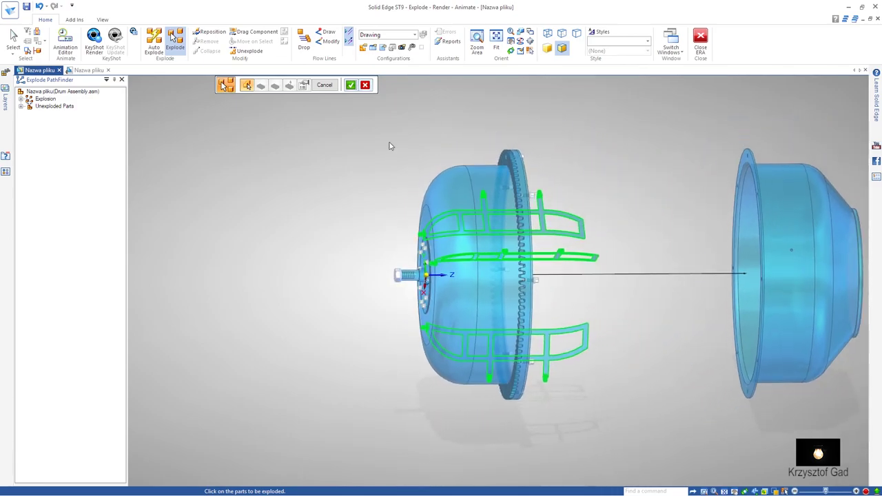
# Explode the three paddles and their fasteners 500 mm from the stationary drum along its axis
pyautogui.rightClick(273, 221)
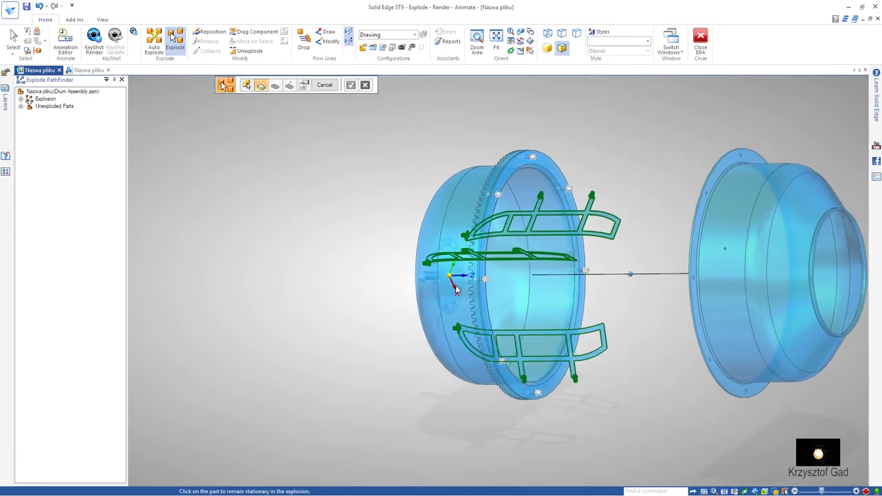
pyautogui.click(512, 296)
pyautogui.write('500')
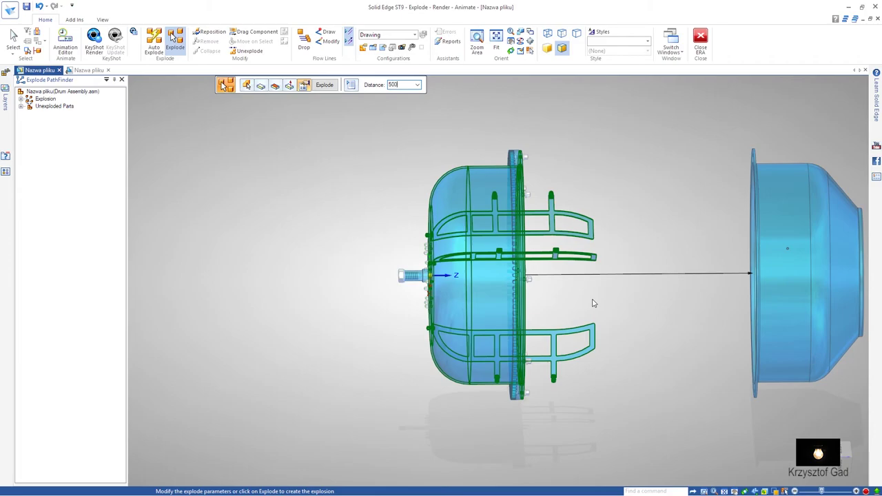
pyautogui.press('Return')
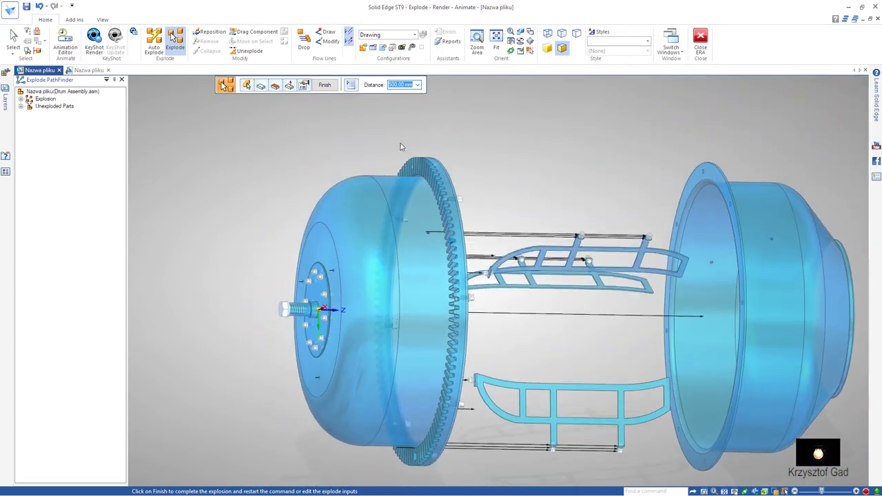
pyautogui.click(324, 85)
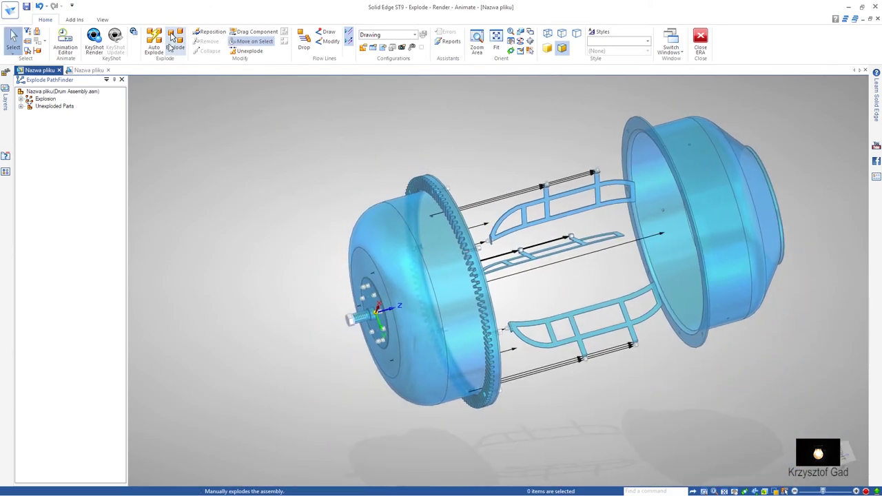
# Explode the ring gear 550 mm from the stationary drum, on the side opposite the paddles
pyautogui.click(410, 172)
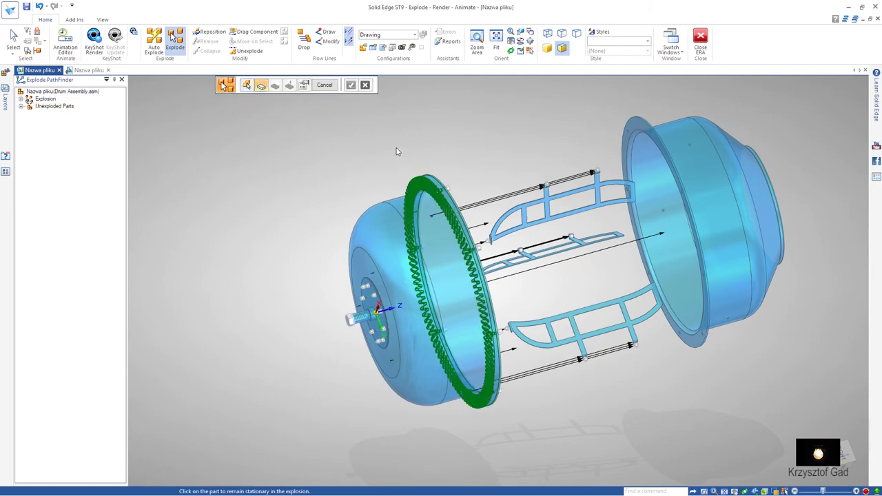
pyautogui.click(421, 283)
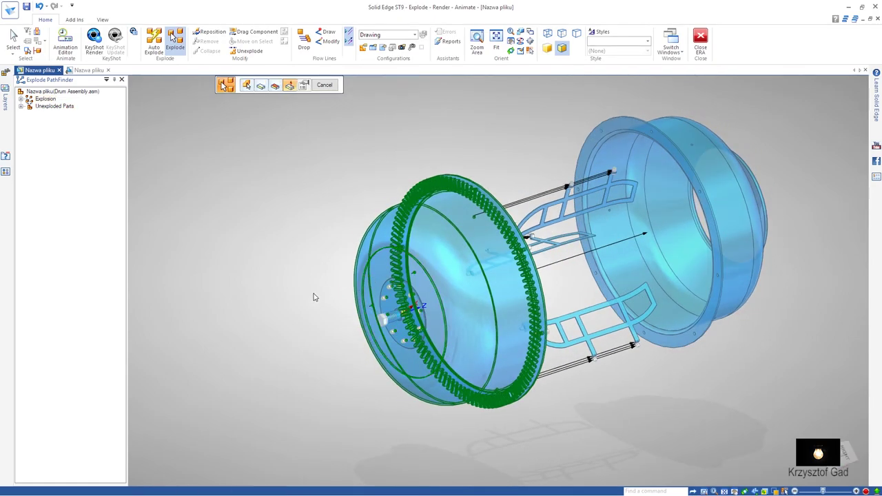
pyautogui.click(313, 297)
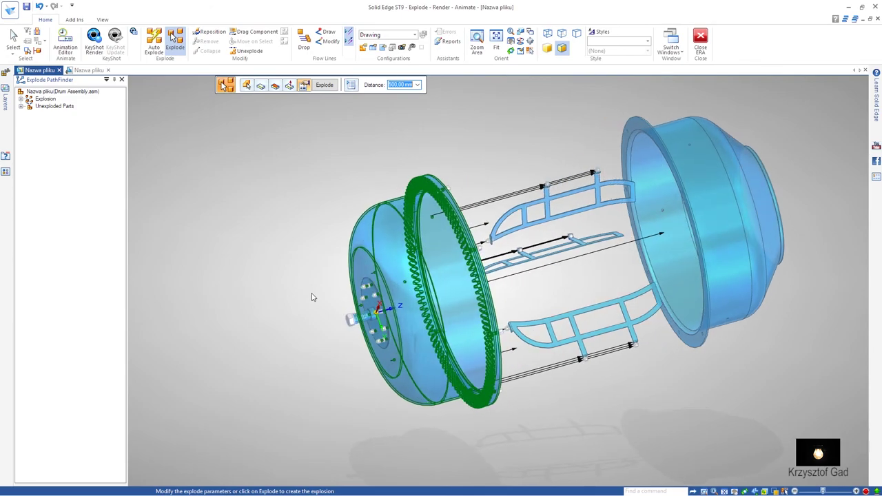
pyautogui.write('550')
pyautogui.press('Return')
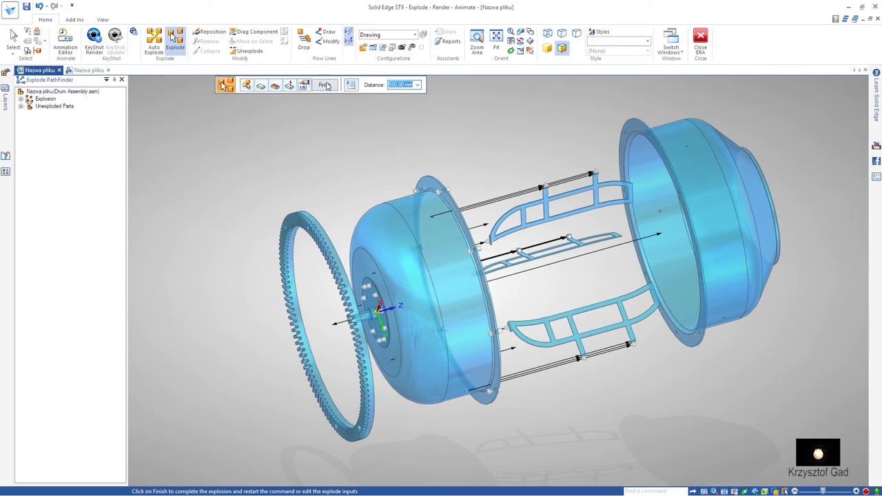
pyautogui.click(326, 84)
pyautogui.press('Escape')
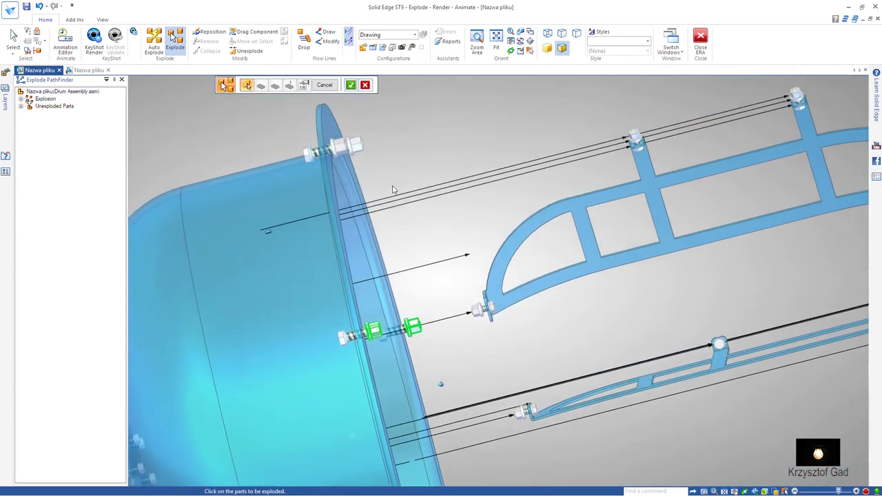
# Explode the selected screws 1000 mm from the stationary drum and close that explode step
pyautogui.moveTo(343, 152); pyautogui.dragTo(474, 305, button='middle')
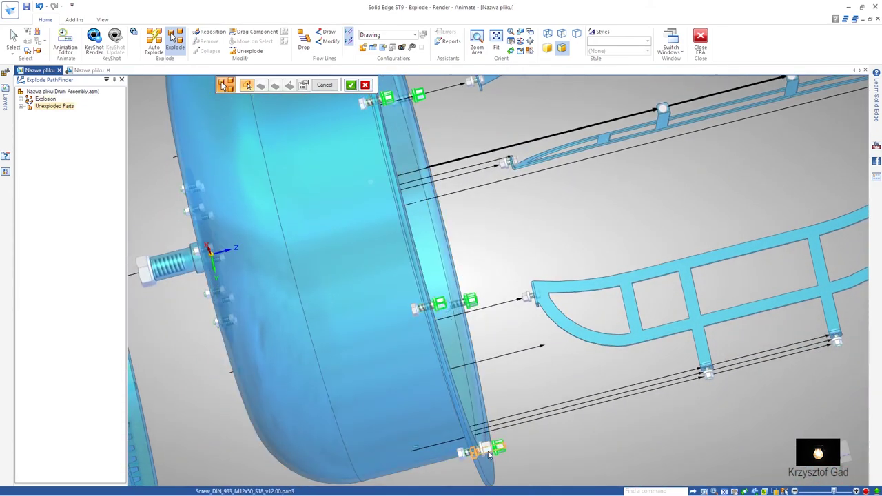
pyautogui.scroll(-5, 490, 453)
pyautogui.moveTo(551, 432); pyautogui.dragTo(535, 428, button='middle')
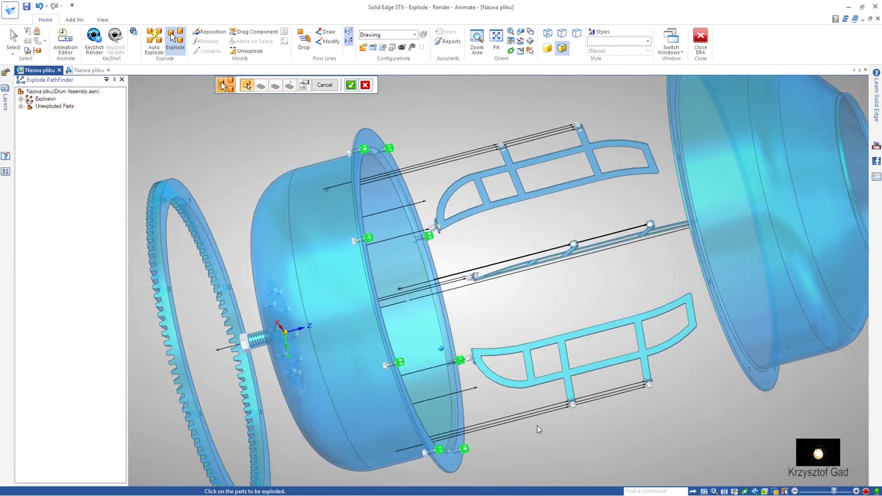
pyautogui.rightClick(536, 426)
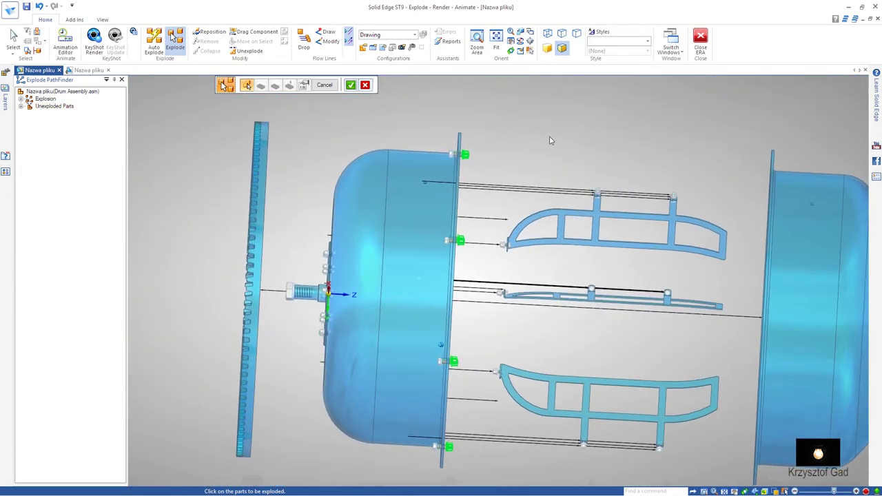
pyautogui.moveTo(548, 138); pyautogui.dragTo(476, 257, button='middle')
pyautogui.click(477, 258)
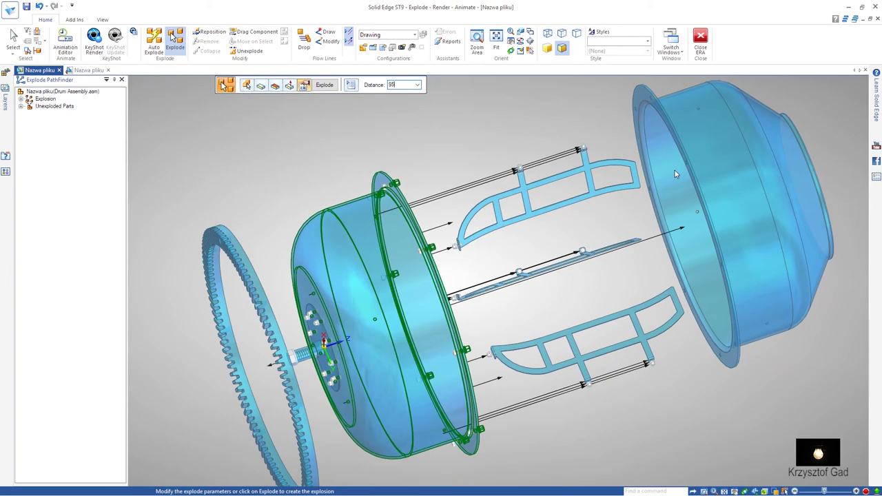
pyautogui.write('0')
pyautogui.write('00')
pyautogui.press('Return')
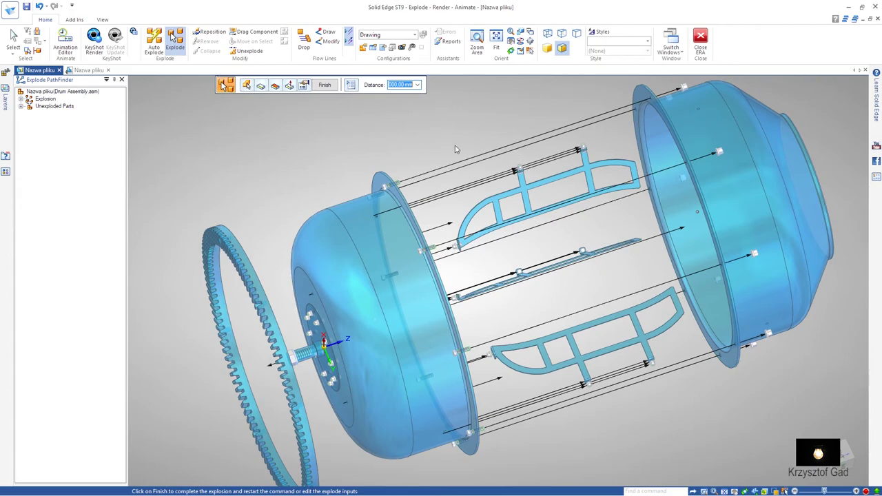
pyautogui.click(403, 145)
pyautogui.rightClick(375, 117)
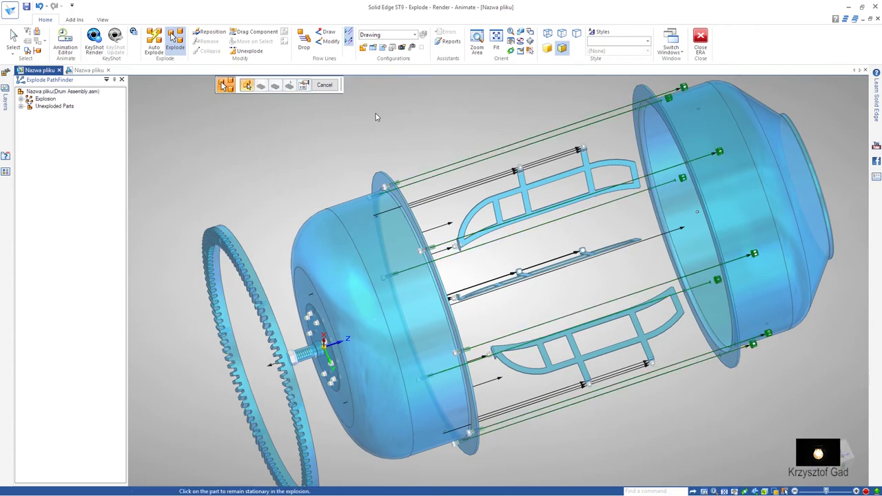
pyautogui.click(325, 87)
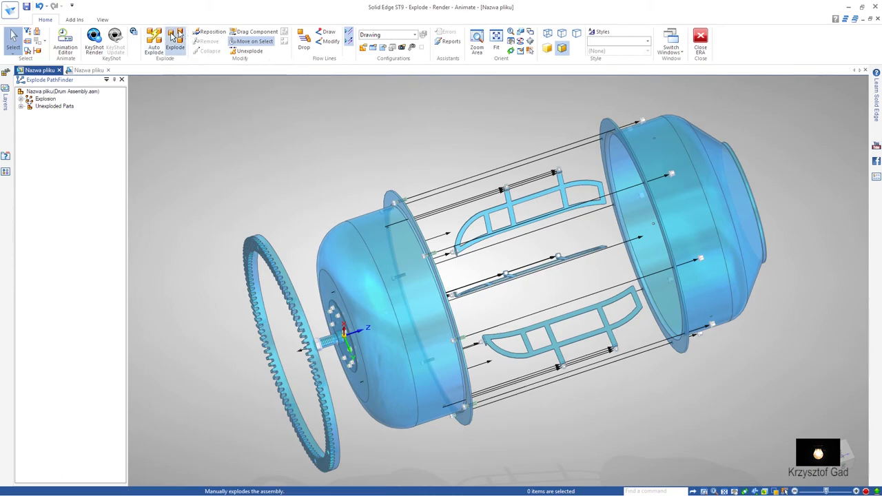
# Explode the flange screws 800 mm along the drum axis, with Drum Lower stationary
pyautogui.scroll(5, 397, 170)
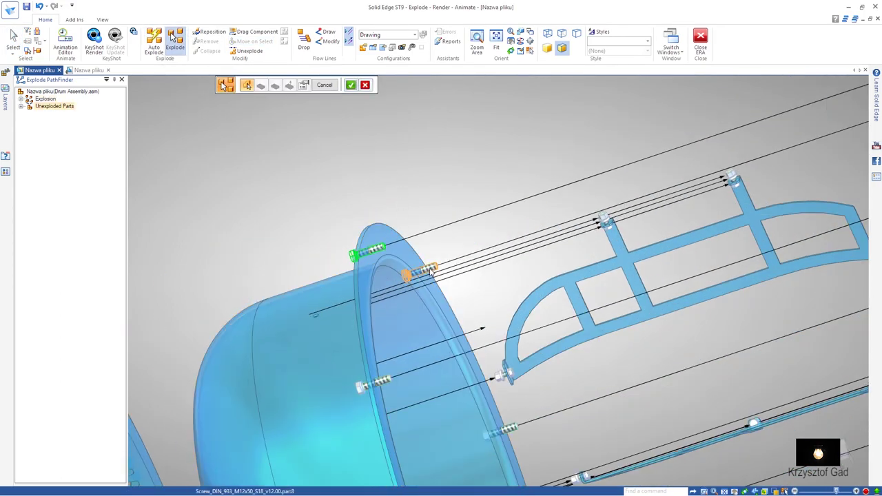
pyautogui.click(403, 387)
pyautogui.moveTo(403, 386); pyautogui.dragTo(484, 343, button='middle')
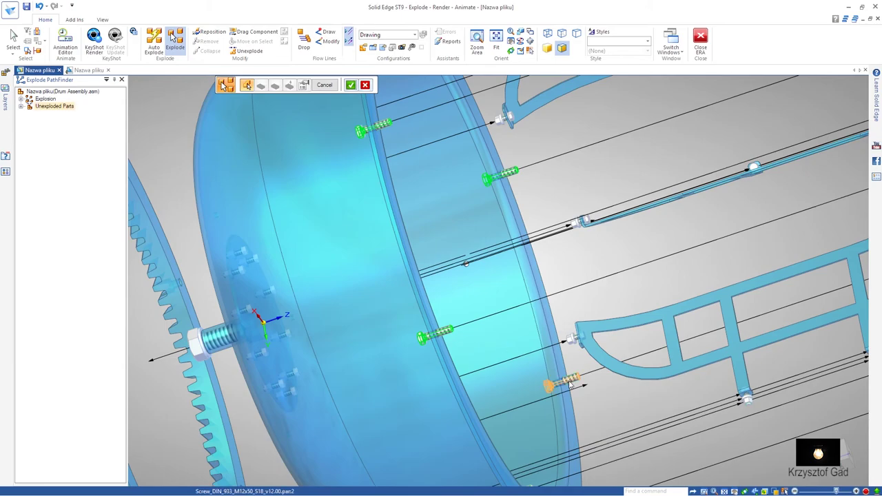
pyautogui.moveTo(570, 384)
pyautogui.mouseDown(button='middle')
pyautogui.moveTo(573, 374)
pyautogui.moveTo(554, 350)
pyautogui.mouseUp(button='middle')
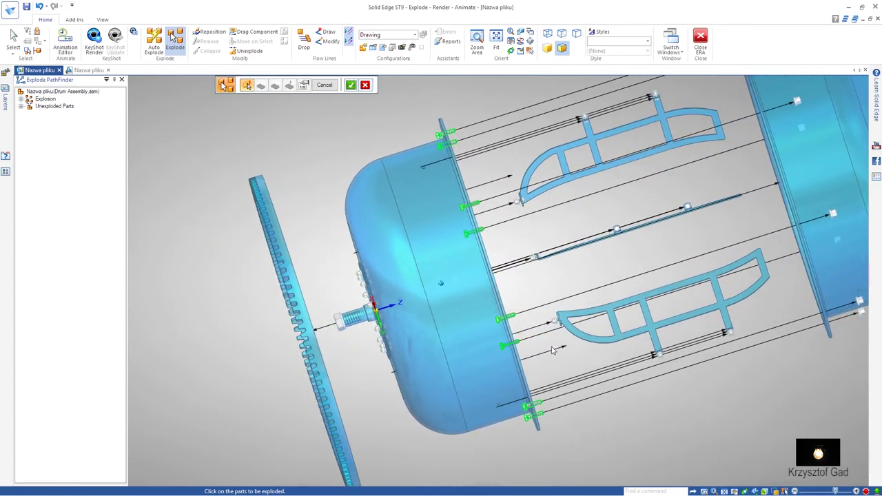
pyautogui.moveTo(553, 350)
pyautogui.mouseDown(button='middle')
pyautogui.moveTo(509, 342)
pyautogui.moveTo(433, 190)
pyautogui.mouseUp(button='middle')
pyautogui.rightClick(404, 128)
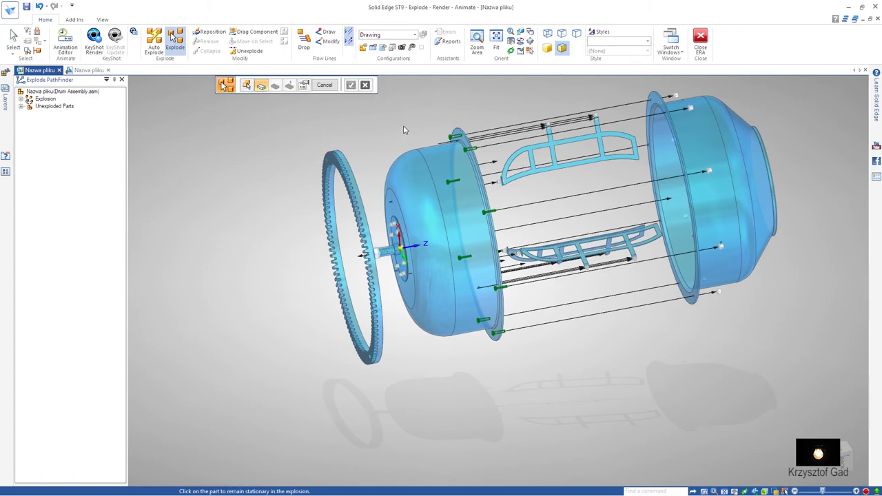
pyautogui.click(399, 211)
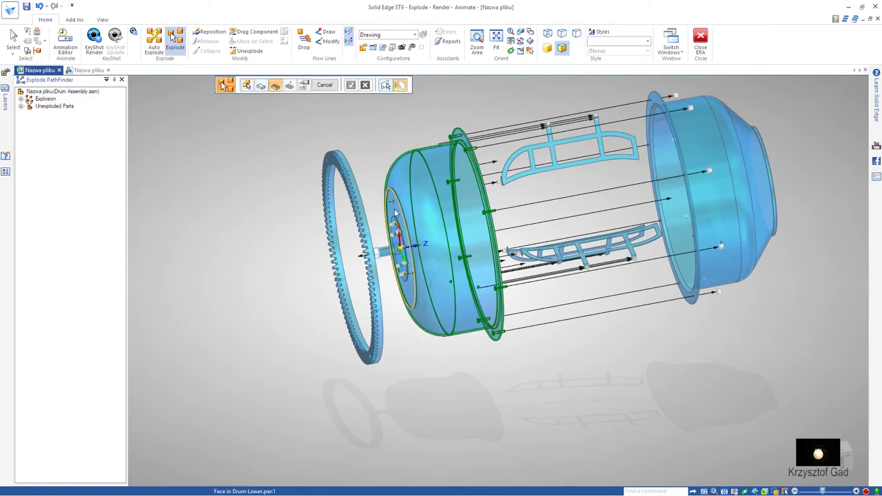
pyautogui.click(391, 213)
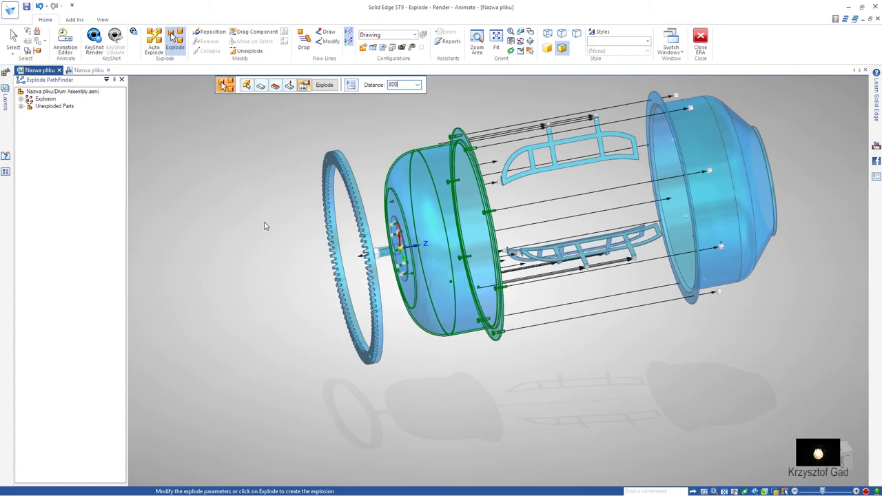
pyautogui.press('Return')
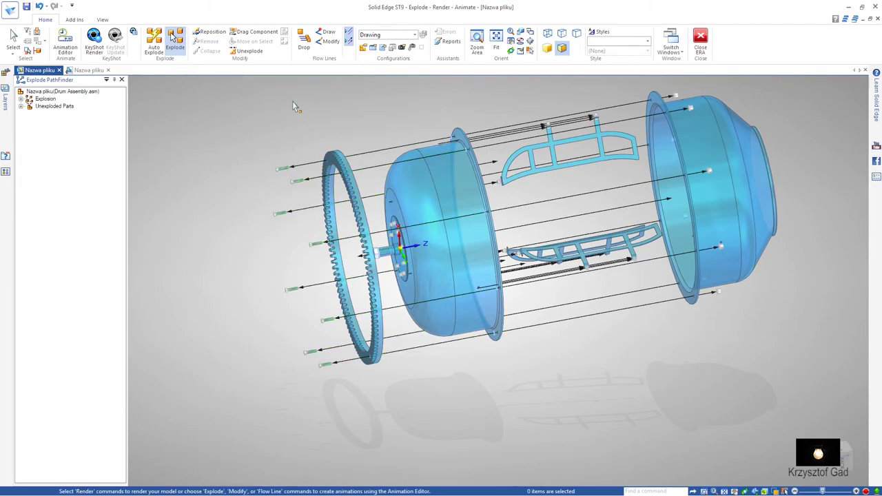
# Explode the flange washers 700 mm along the drum axis from Drum Lower and close the step
pyautogui.scroll(3, 455, 111)
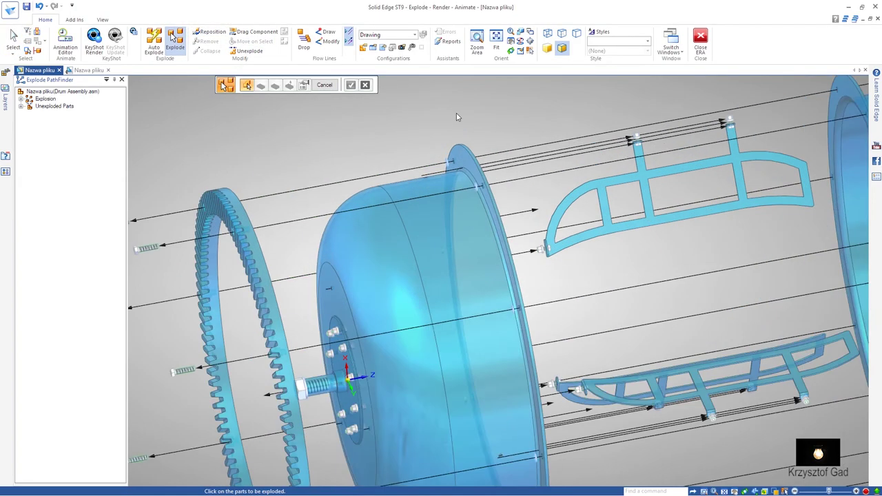
pyautogui.scroll(3, 456, 113)
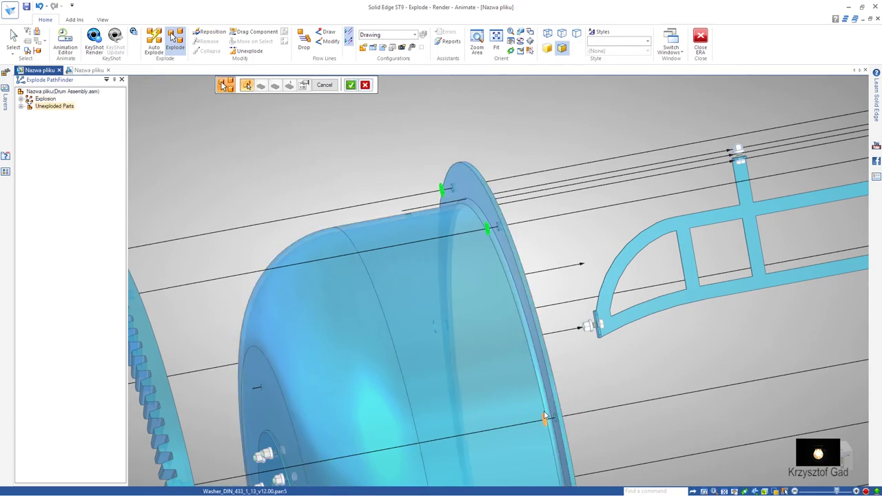
pyautogui.moveTo(542, 416); pyautogui.dragTo(566, 337, button='middle')
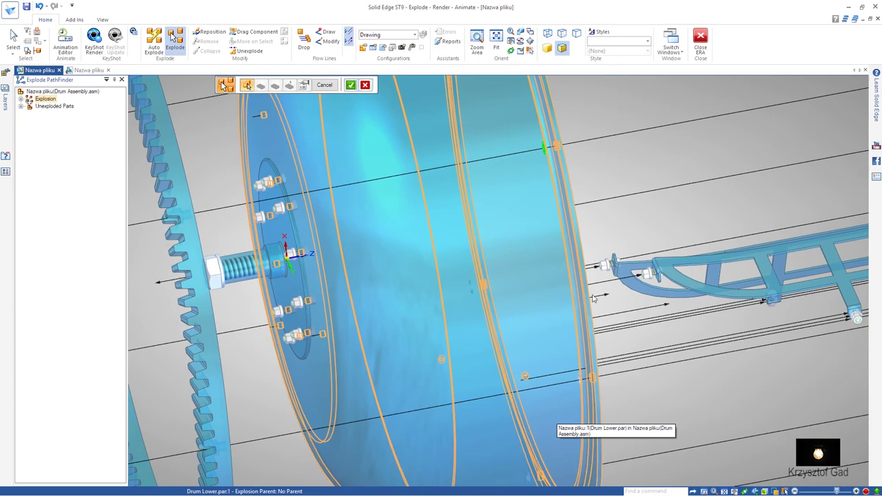
pyautogui.moveTo(582, 386); pyautogui.dragTo(572, 387, button='middle')
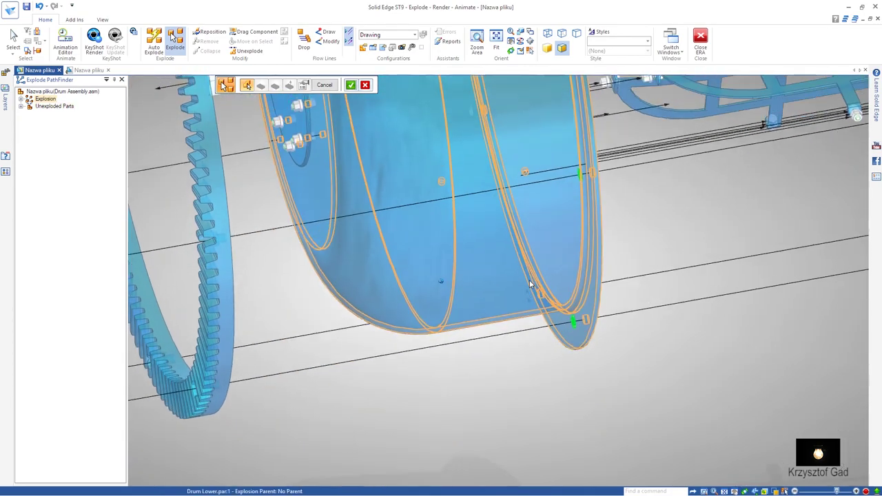
pyautogui.moveTo(529, 284)
pyautogui.mouseDown(button='middle')
pyautogui.moveTo(493, 448)
pyautogui.moveTo(491, 424)
pyautogui.mouseUp(button='middle')
pyautogui.click(491, 424)
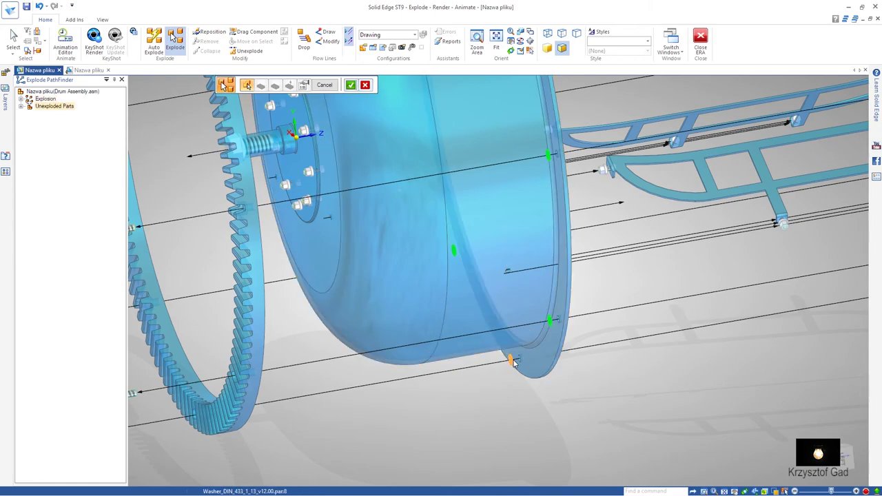
pyautogui.hotkey('ctrl', 'i')
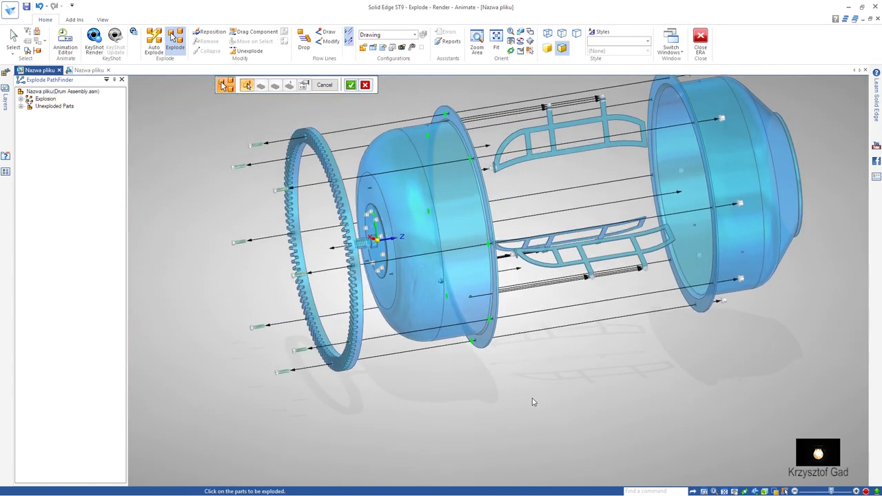
pyautogui.moveTo(532, 401); pyautogui.dragTo(522, 404, button='middle')
pyautogui.rightClick(517, 407)
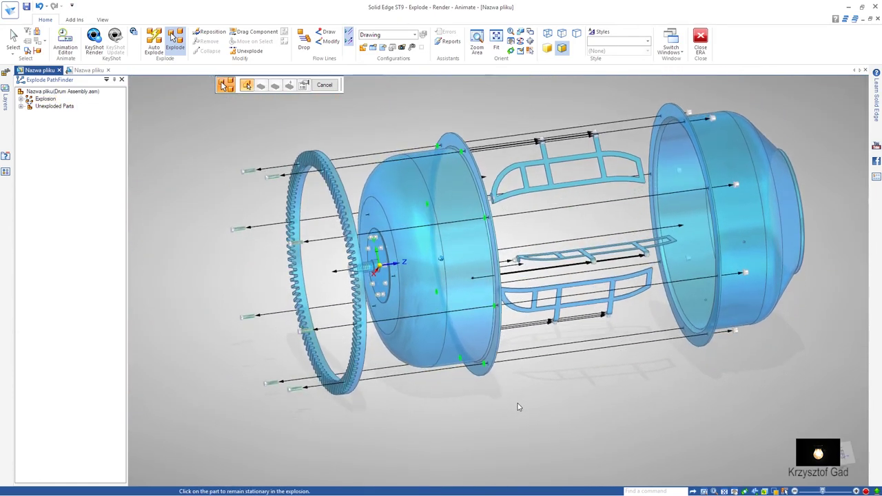
pyautogui.click(386, 309)
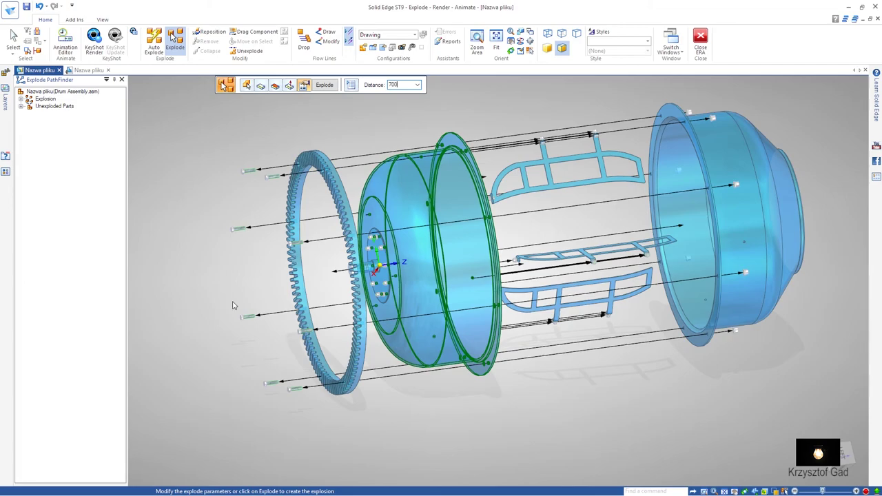
pyautogui.press('Return')
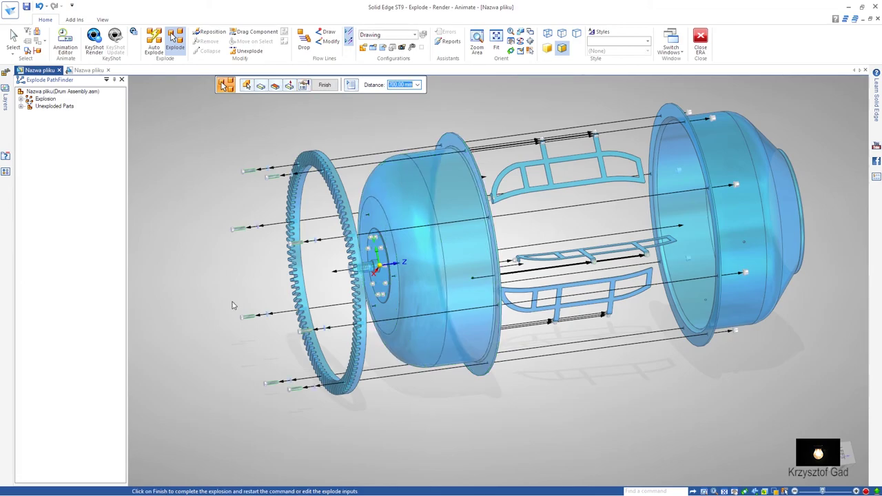
pyautogui.press('Return')
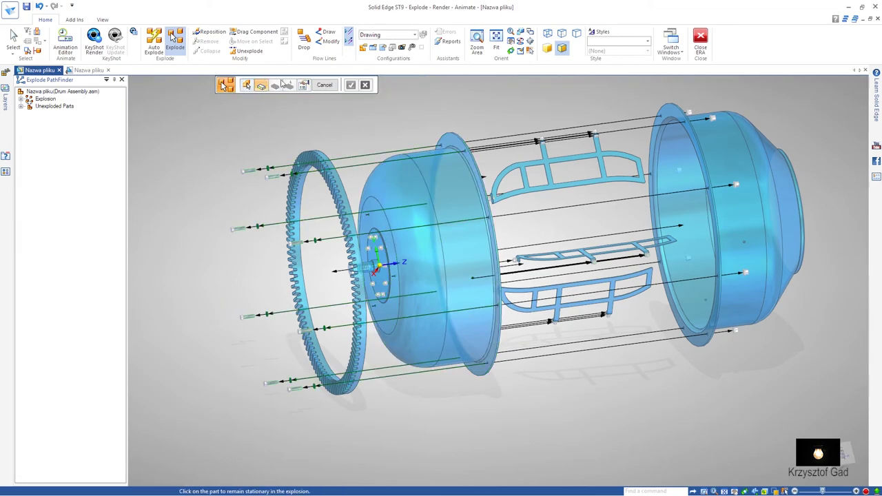
pyautogui.click(324, 85)
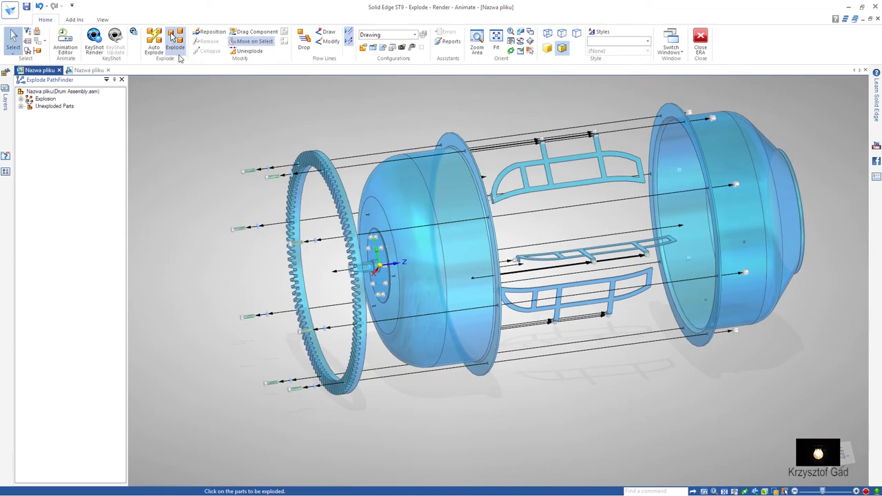
# Explode the small hub part along the axis past the ring gear, with Drum Lower stationary
pyautogui.click(175, 41)
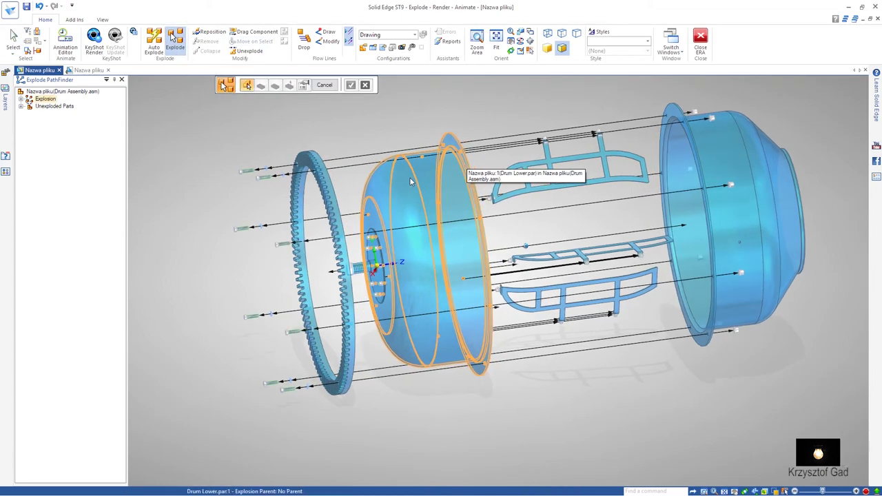
pyautogui.click(365, 270)
pyautogui.moveTo(366, 270)
pyautogui.mouseDown(button='middle')
pyautogui.moveTo(219, 282)
pyautogui.moveTo(244, 287)
pyautogui.mouseUp(button='middle')
pyautogui.rightClick(244, 289)
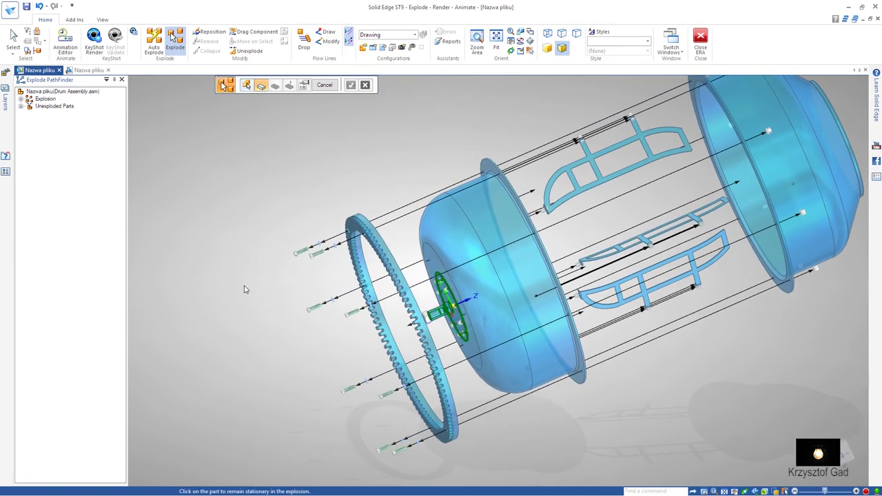
pyautogui.click(433, 265)
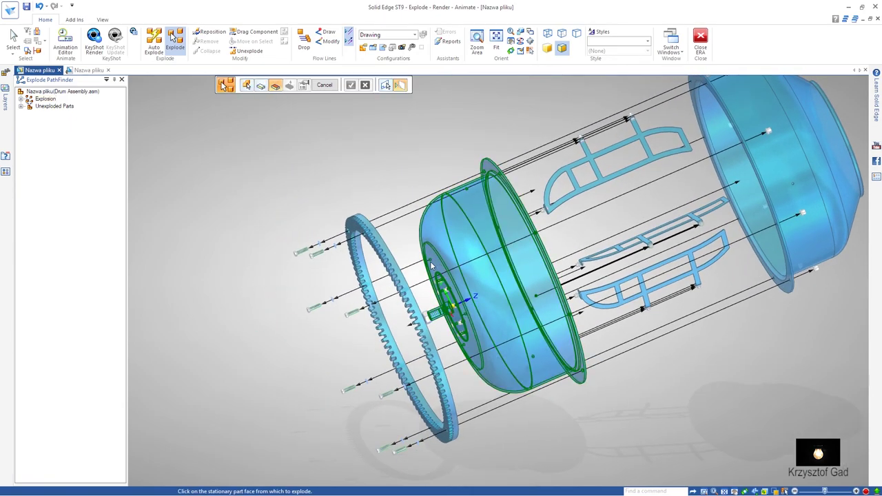
pyautogui.click(278, 299)
pyautogui.write('900')
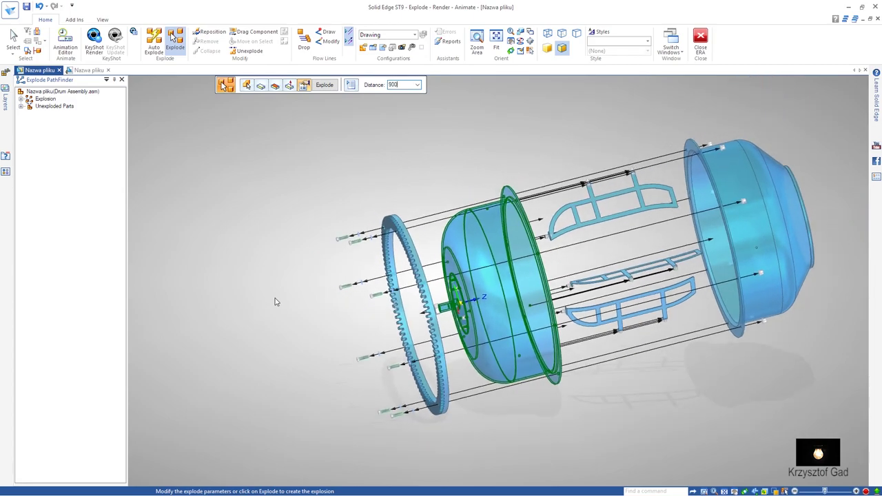
pyautogui.rightClick(275, 301)
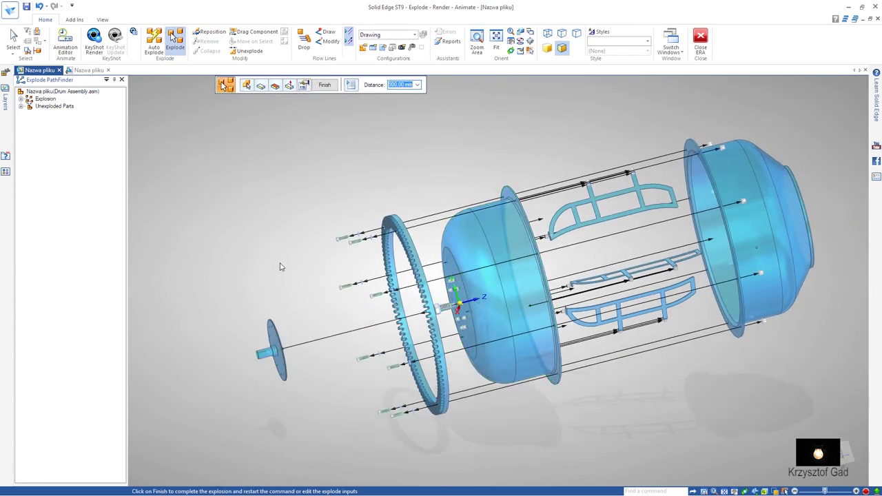
pyautogui.rightClick(281, 264)
pyautogui.click(325, 85)
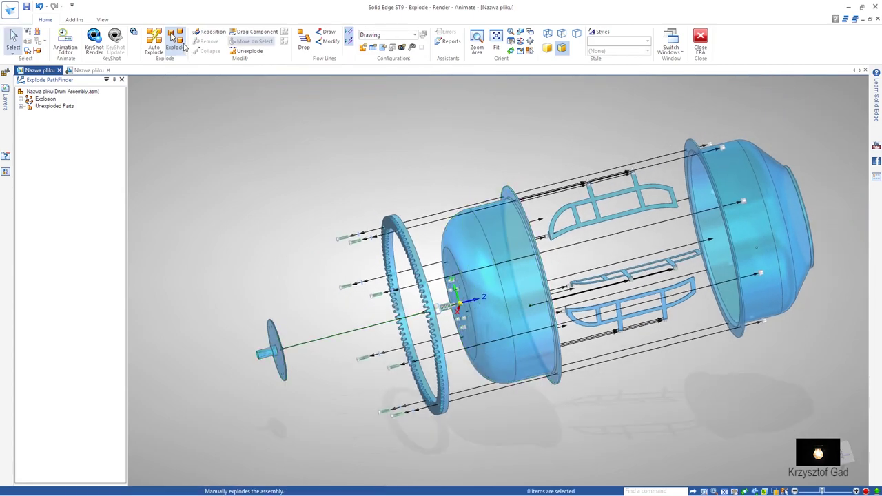
# Explode the hub's small screw 100 mm along the axis from the lower drum
pyautogui.click(446, 308)
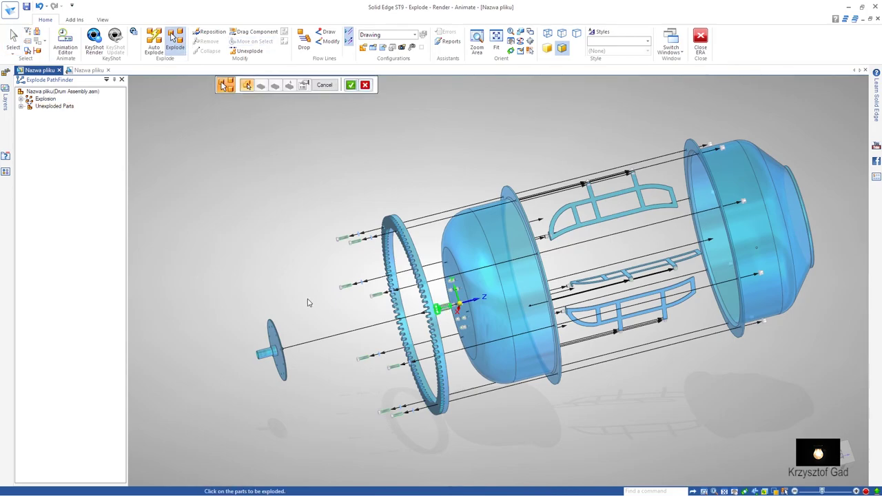
pyautogui.rightClick(307, 284)
pyautogui.click(458, 267)
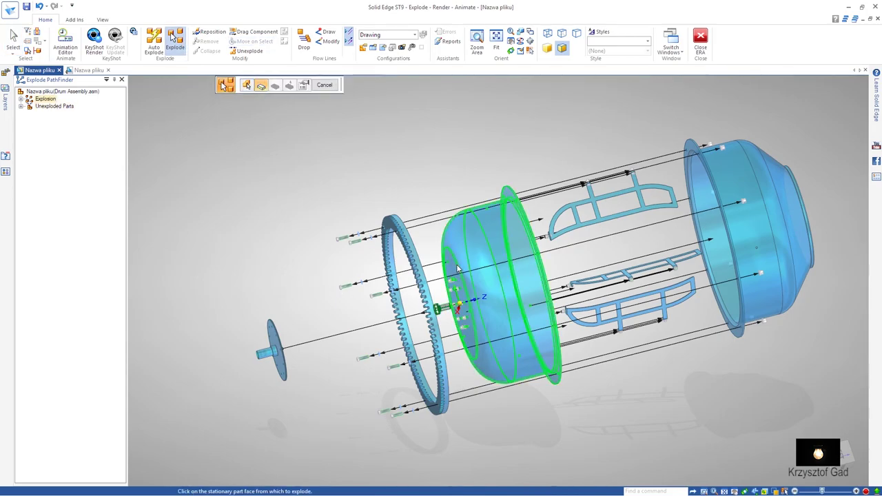
pyautogui.click(454, 297)
pyautogui.click(304, 290)
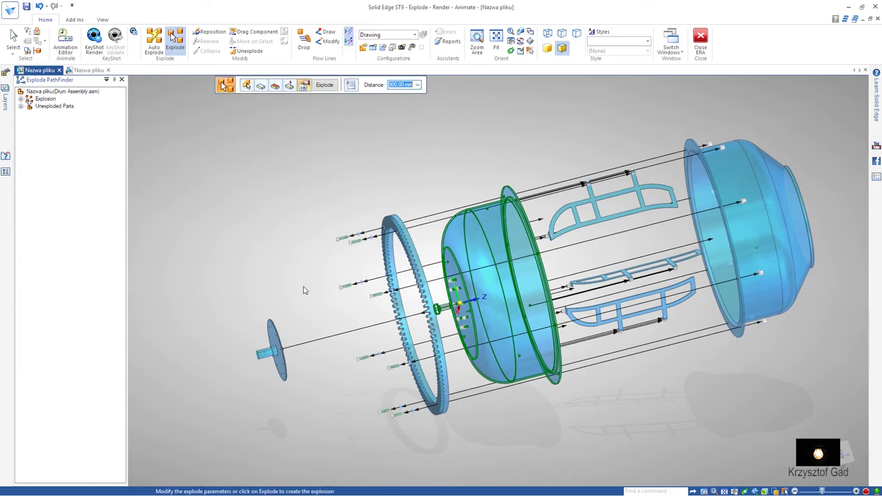
pyautogui.write('100')
pyautogui.press('Return')
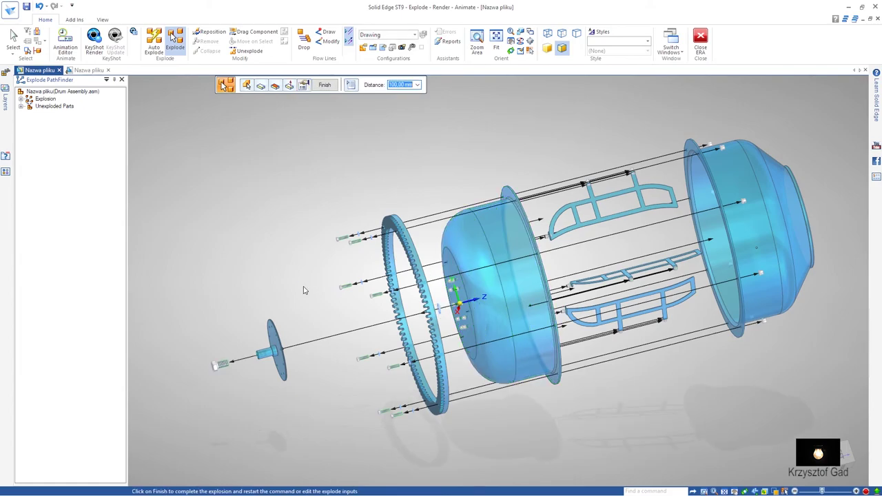
pyautogui.rightClick(252, 259)
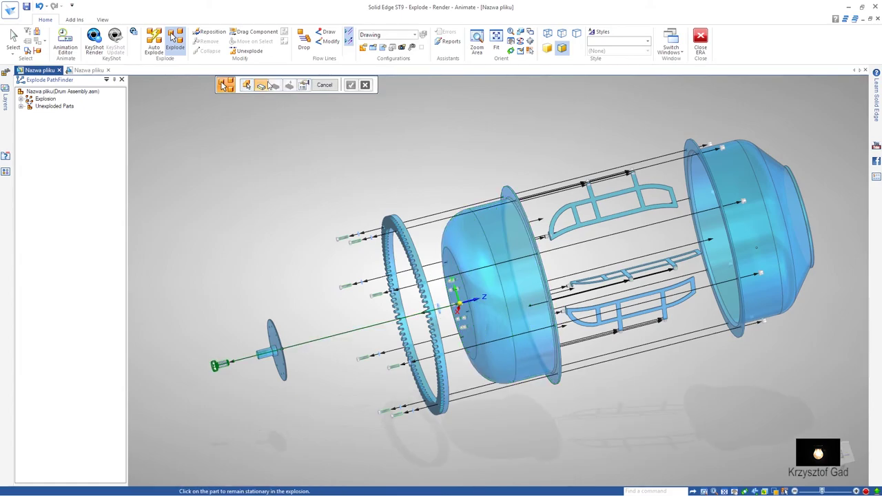
pyautogui.click(176, 45)
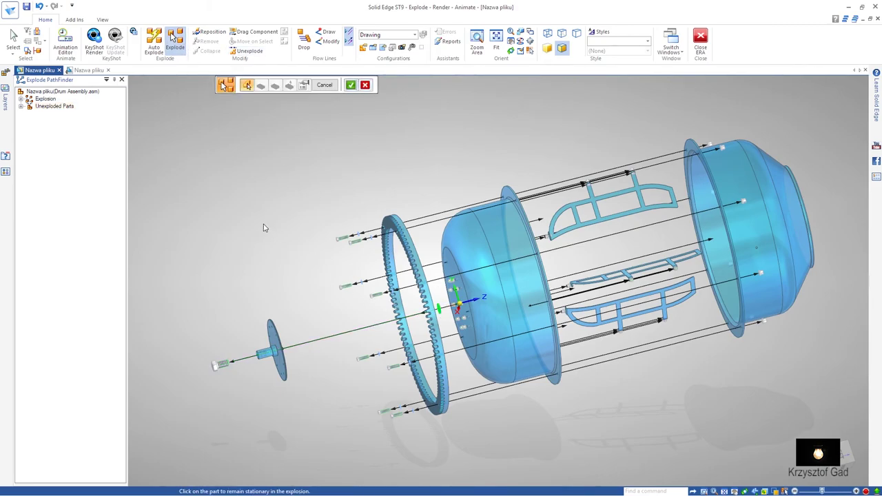
# Apply another explosion 1000 mm out from the lower drum face along the axis
pyautogui.click(456, 265)
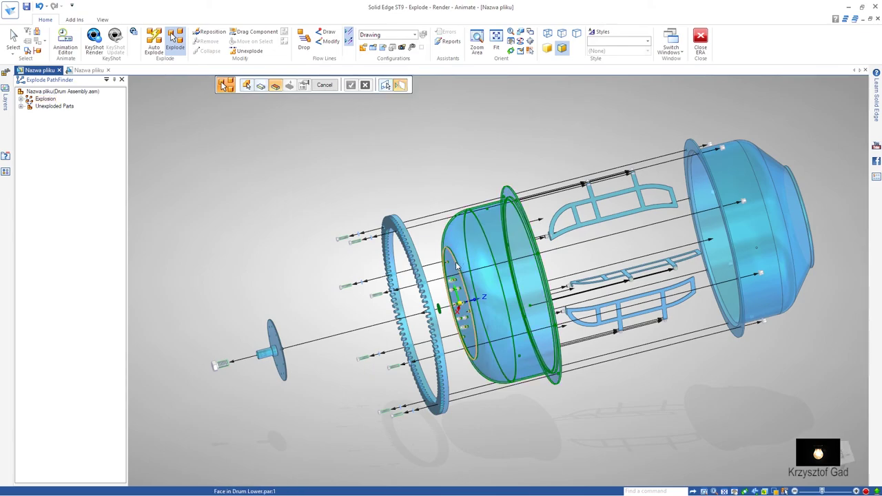
pyautogui.click(456, 265)
pyautogui.click(275, 269)
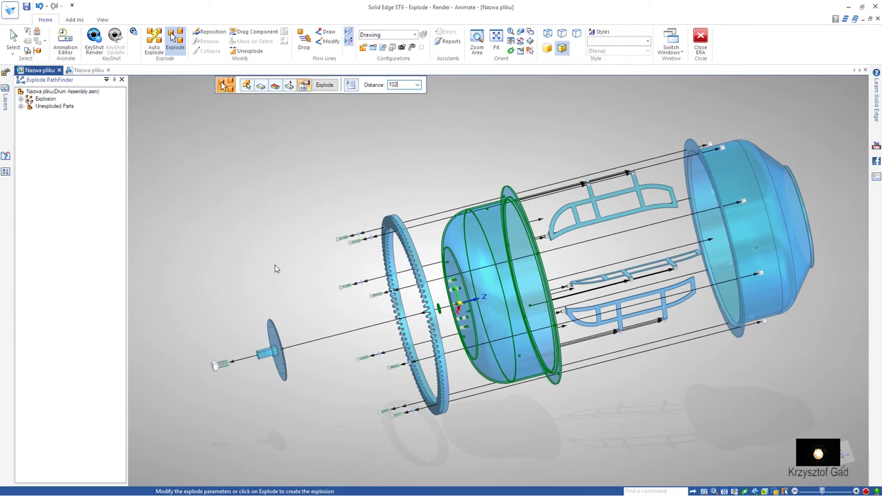
pyautogui.press('Return')
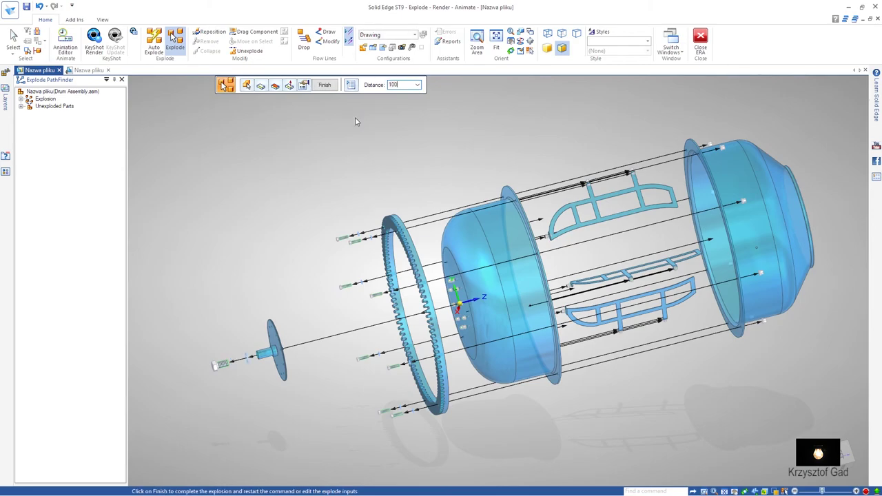
pyautogui.press('Return')
pyautogui.press('Return')
pyautogui.press('Return')
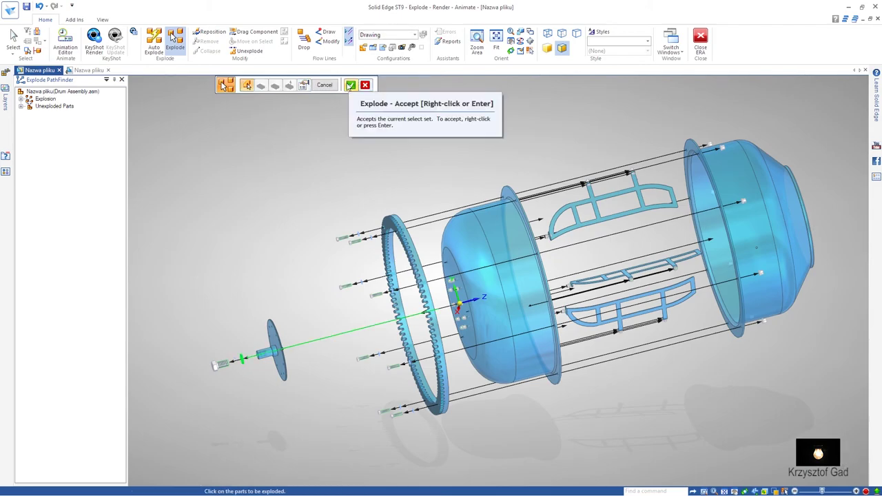
pyautogui.click(353, 85)
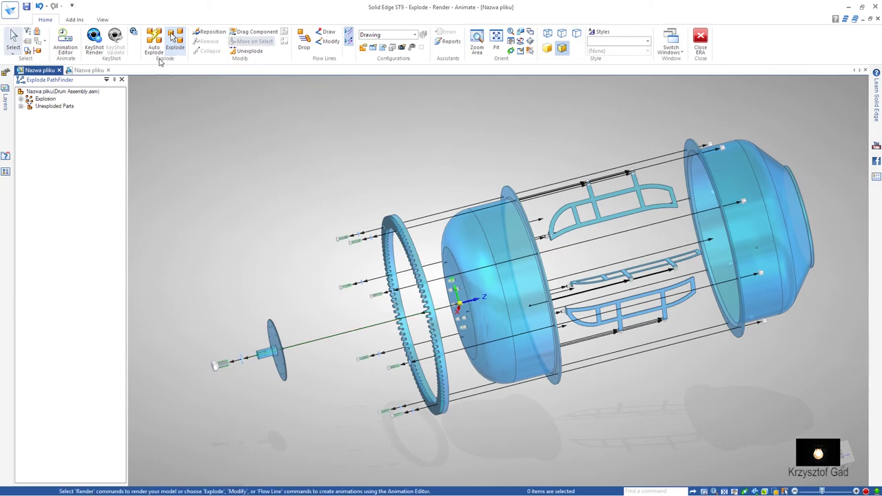
# Select the six nuts on the lower drum's bottom as parts to explode
pyautogui.click(449, 295)
pyautogui.scroll(2, 449, 295)
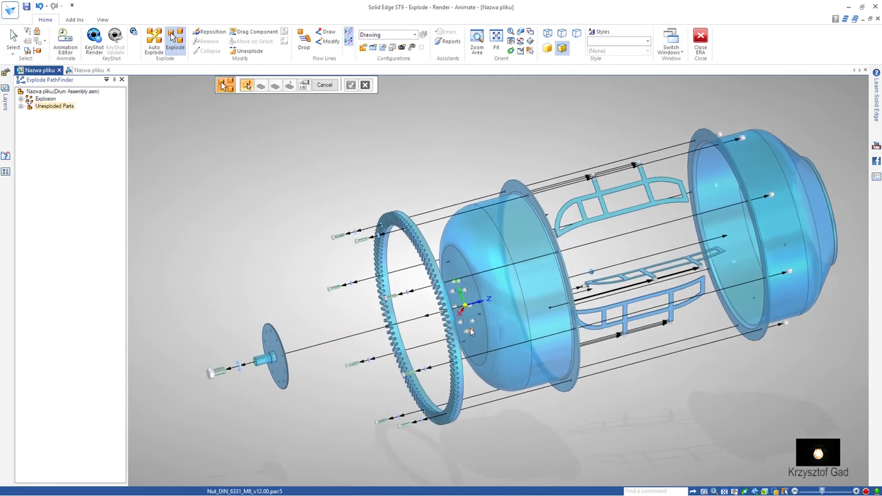
pyautogui.scroll(2, 455, 303)
pyautogui.scroll(2, 462, 317)
pyautogui.scroll(2, 471, 333)
pyautogui.scroll(3, 476, 324)
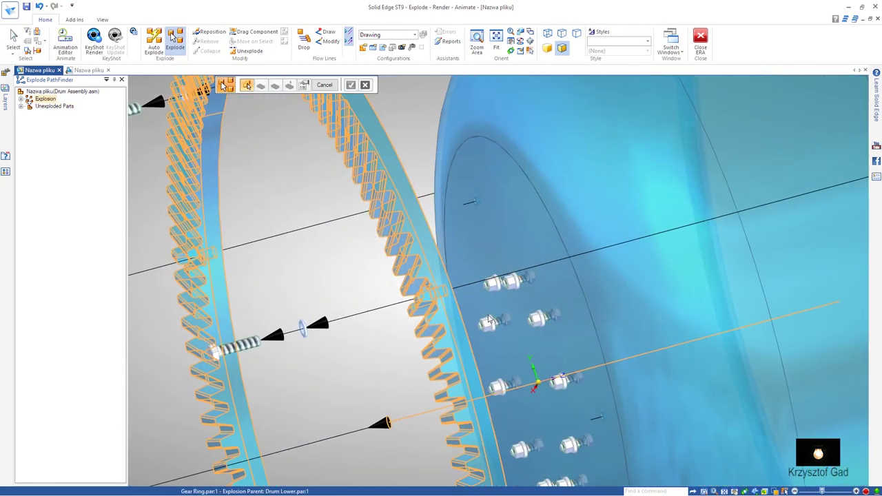
pyautogui.click(513, 284)
pyautogui.click(493, 289)
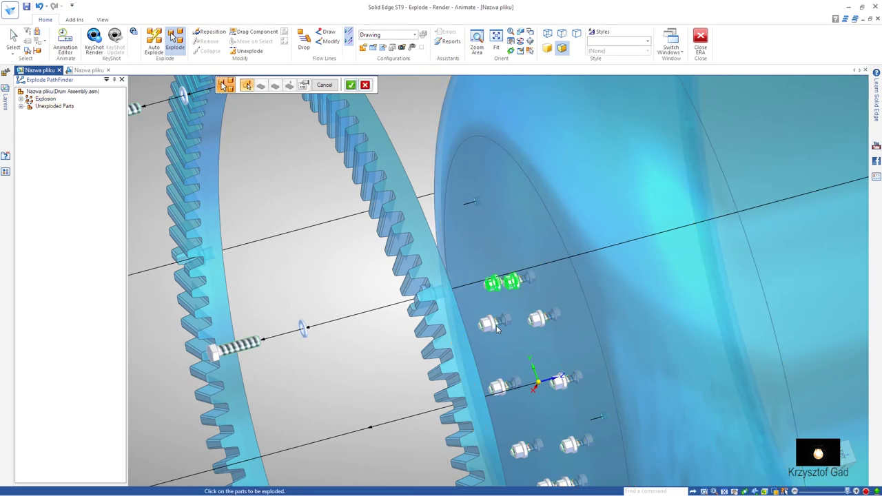
pyautogui.click(493, 329)
pyautogui.click(498, 386)
pyautogui.click(536, 320)
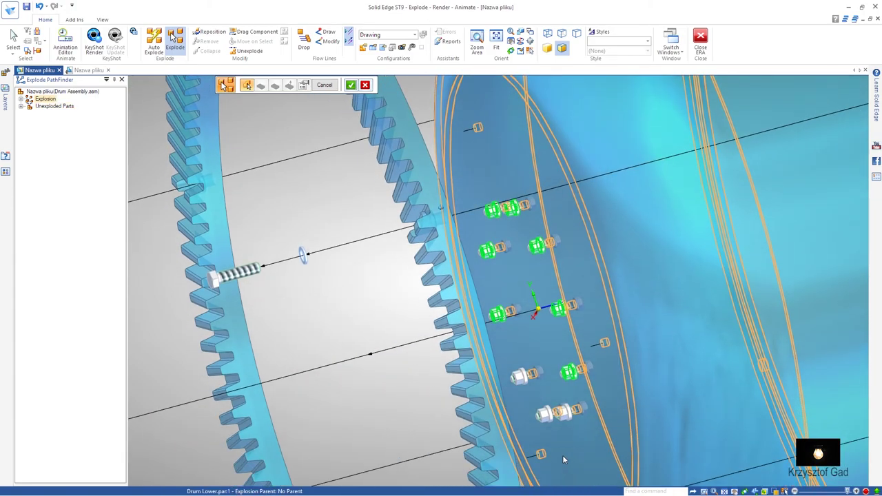
pyautogui.keyDown('shift'); pyautogui.moveTo(562, 455); pyautogui.dragTo(558, 398, button='middle'); pyautogui.keyUp('shift')
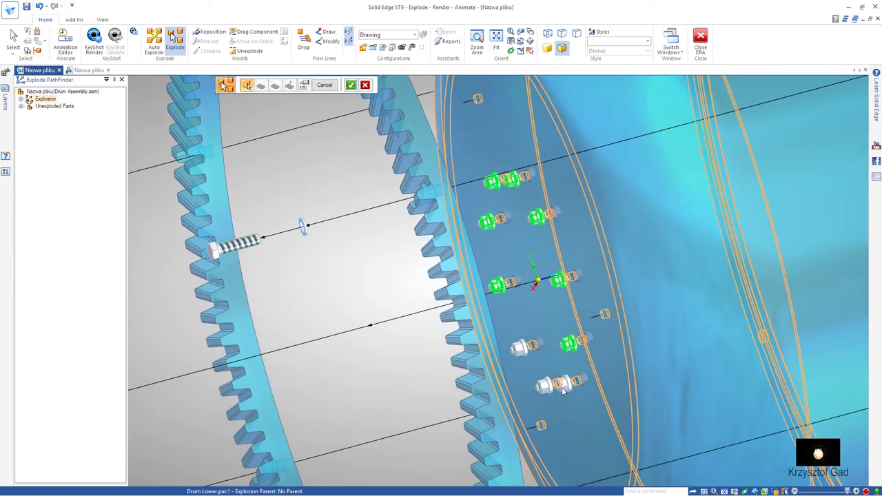
pyautogui.click(563, 389)
# Explode the selected nuts 1000 mm out from the stationary lower drum
pyautogui.rightClick(520, 358)
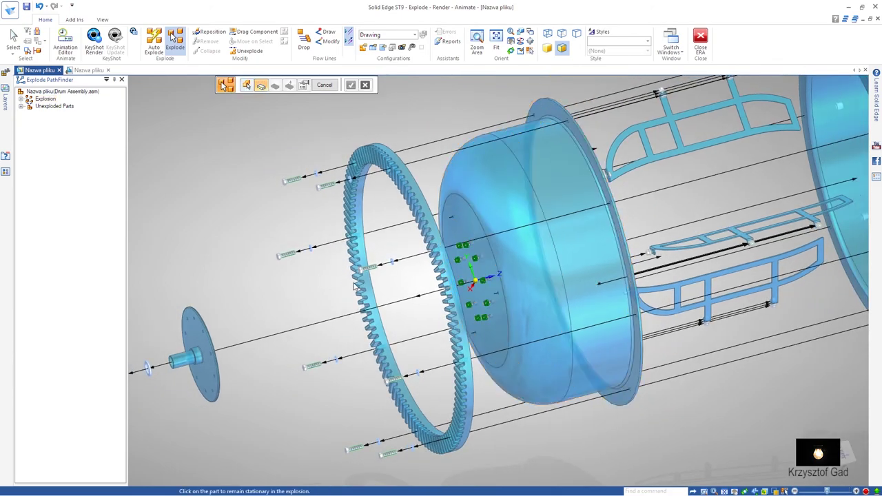
pyautogui.click(466, 219)
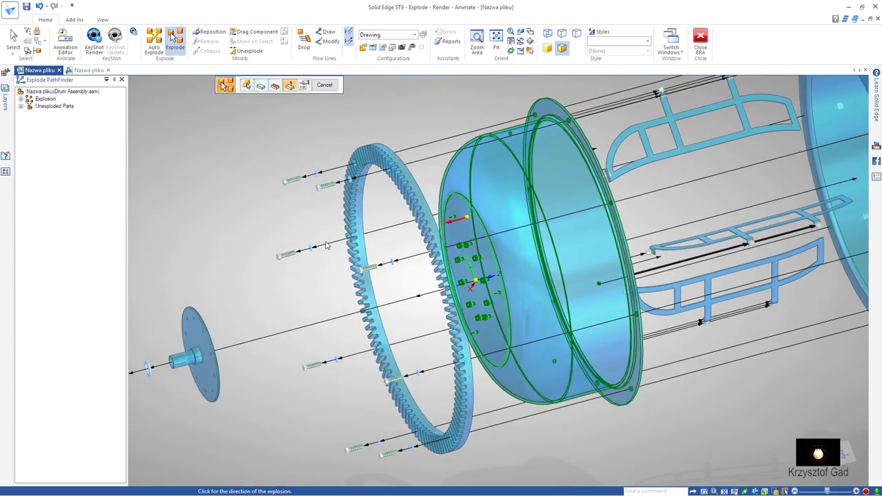
pyautogui.click(252, 256)
pyautogui.write('1000')
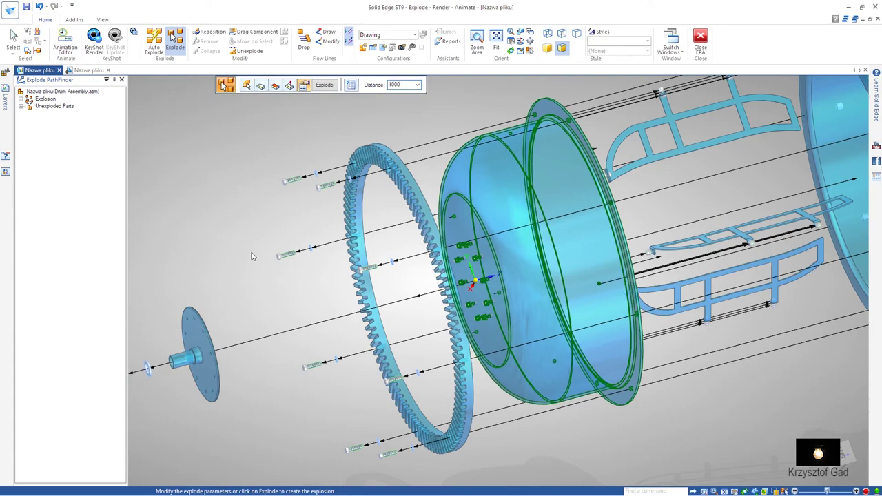
pyautogui.press('Return')
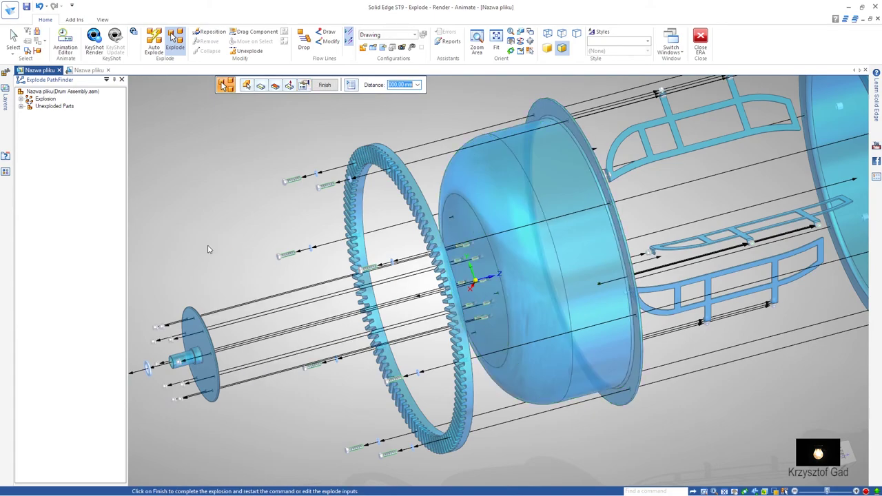
pyautogui.press('Return')
# Select the six screws on the lower drum's bottom as parts to explode
pyautogui.click(324, 85)
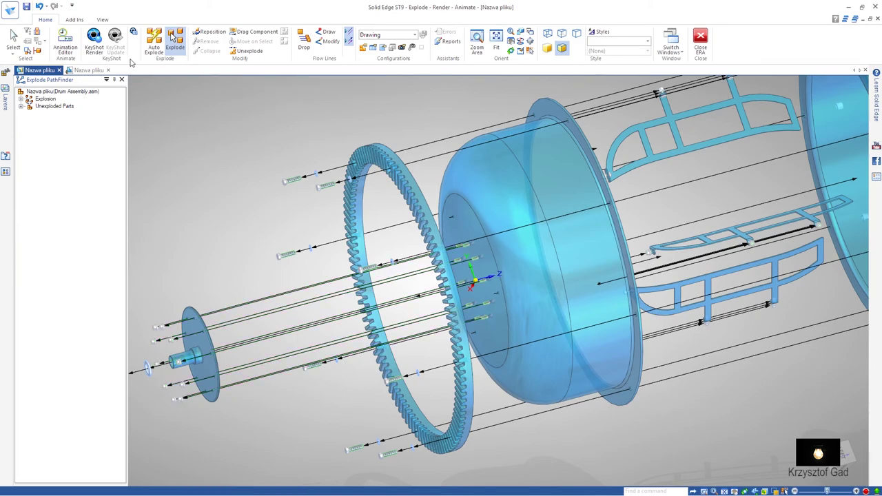
pyautogui.scroll(3, 471, 284)
pyautogui.scroll(1, 471, 283)
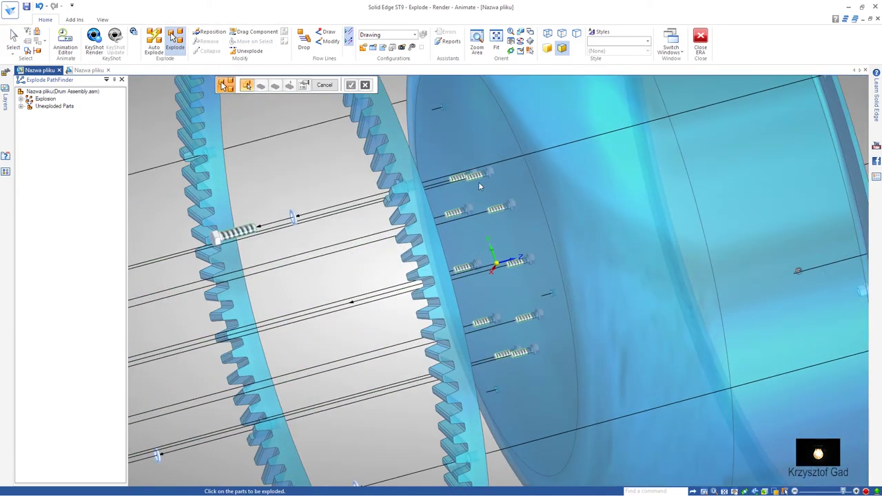
pyautogui.click(470, 179)
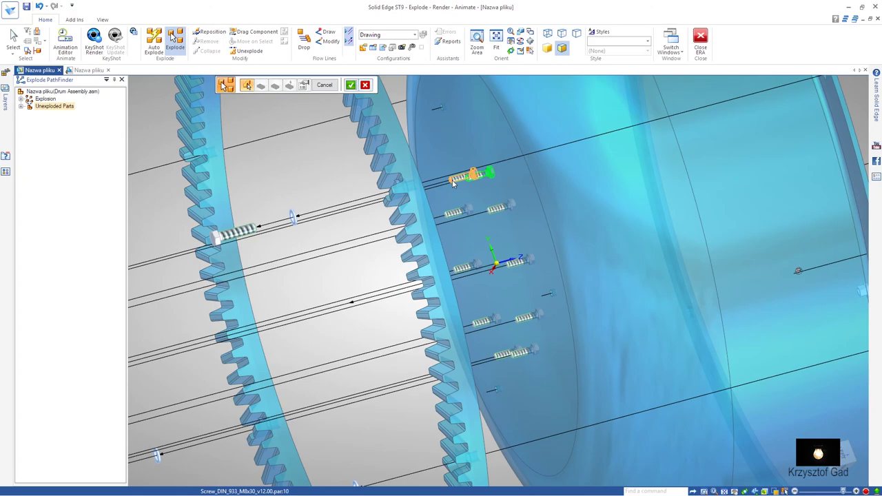
pyautogui.click(455, 212)
pyautogui.click(463, 273)
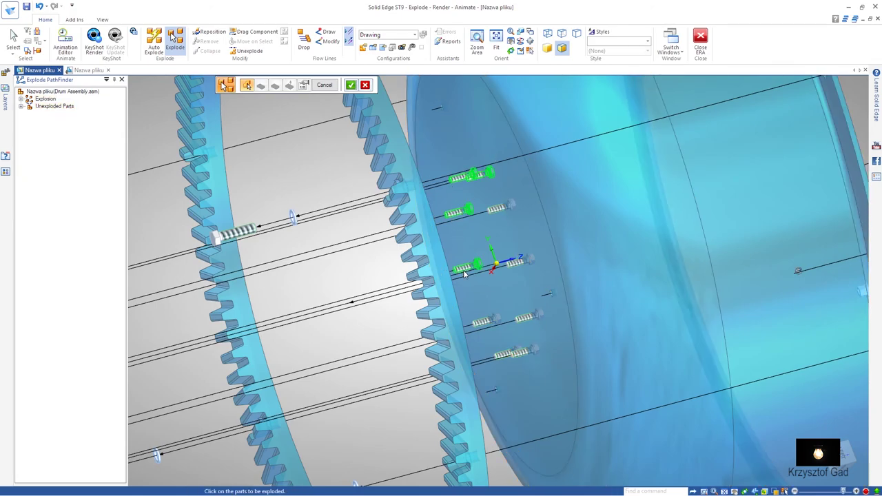
pyautogui.click(476, 322)
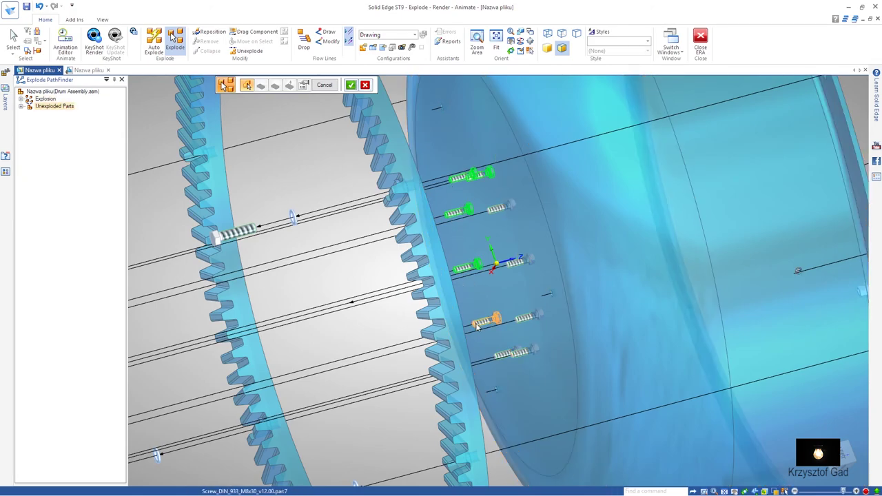
pyautogui.click(513, 356)
pyautogui.click(529, 316)
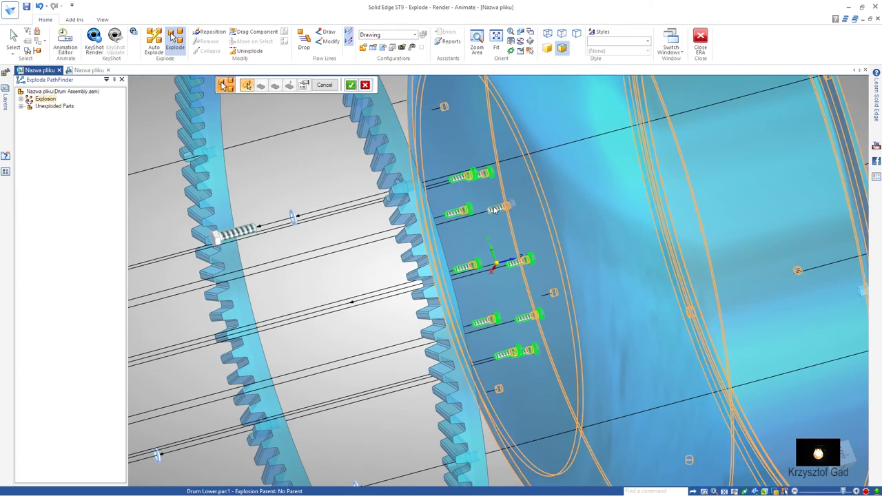
# Explode the selected screws 700 mm out past the gear ring from the stationary lower drum
pyautogui.scroll(-3, 493, 210)
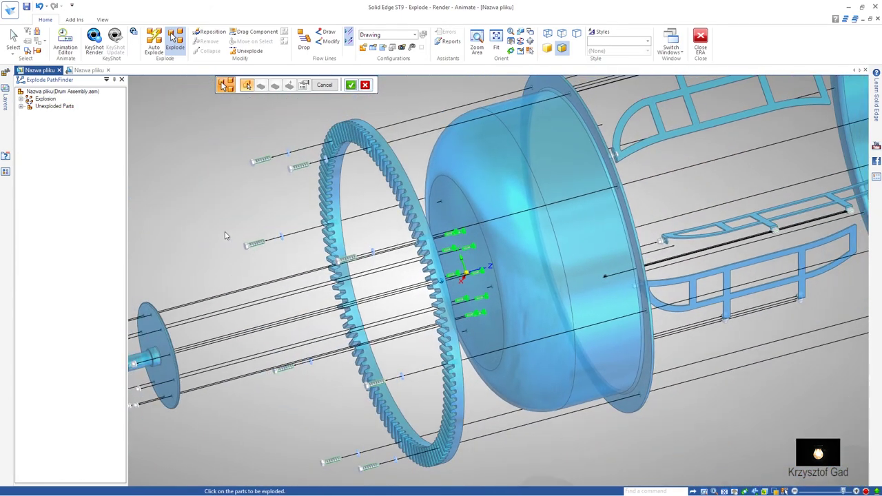
pyautogui.rightClick(219, 231)
pyautogui.click(436, 216)
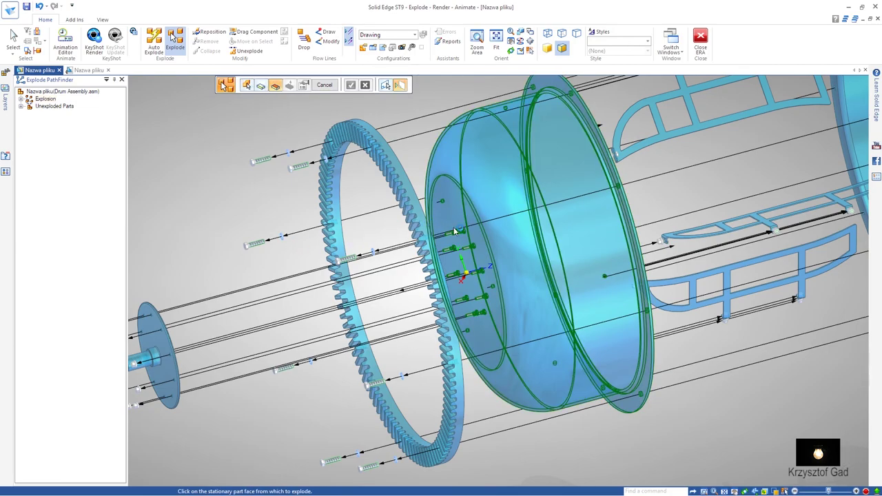
pyautogui.click(455, 219)
pyautogui.click(196, 264)
pyautogui.write('700')
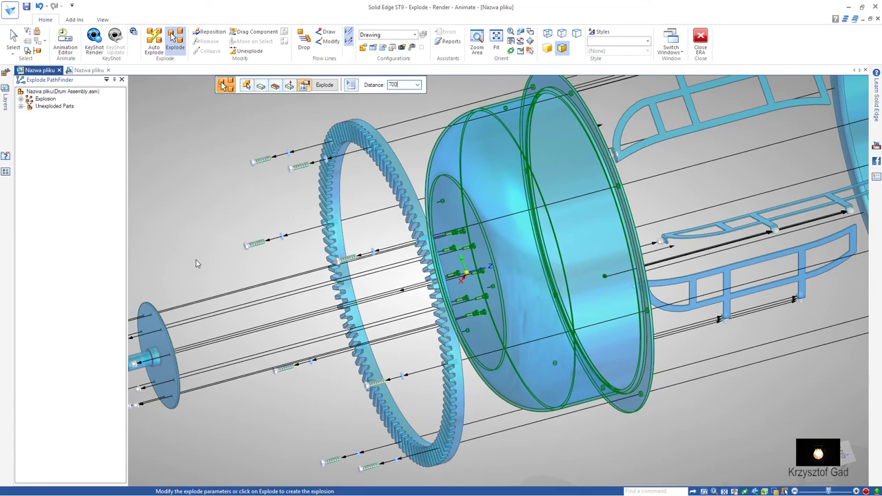
pyautogui.press('Return')
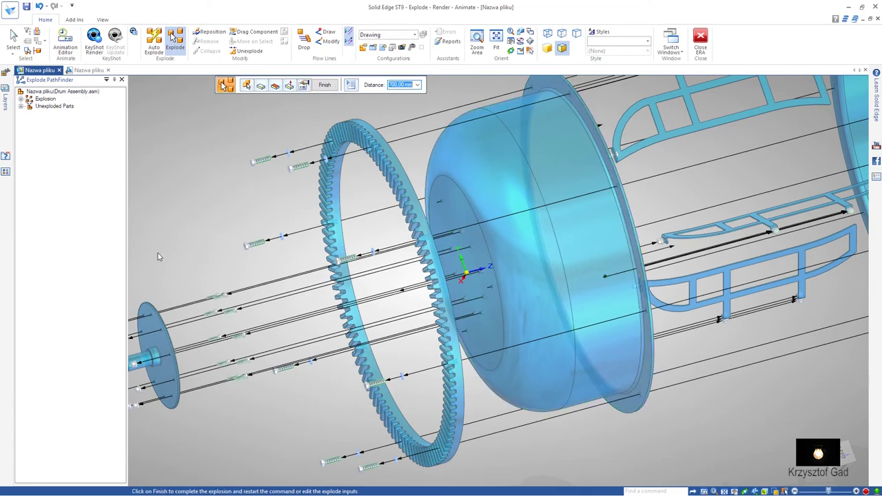
pyautogui.click(325, 85)
pyautogui.click(325, 85)
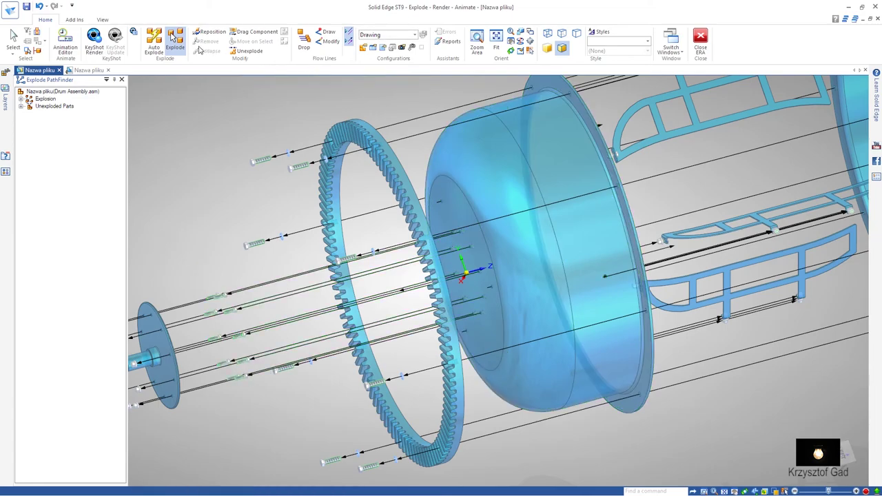
# Select the washers inside the lower drum as parts to explode
pyautogui.moveTo(517, 182); pyautogui.dragTo(671, 294, button='middle')
pyautogui.scroll(3, 671, 293)
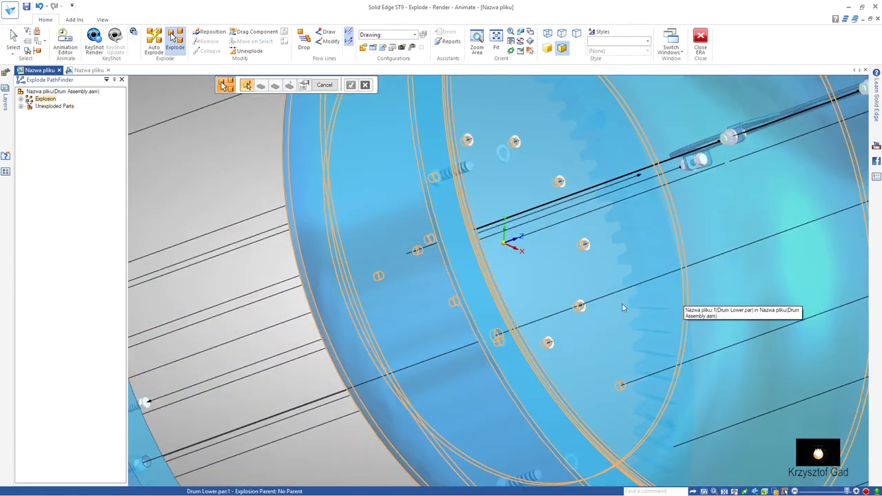
pyautogui.click(580, 307)
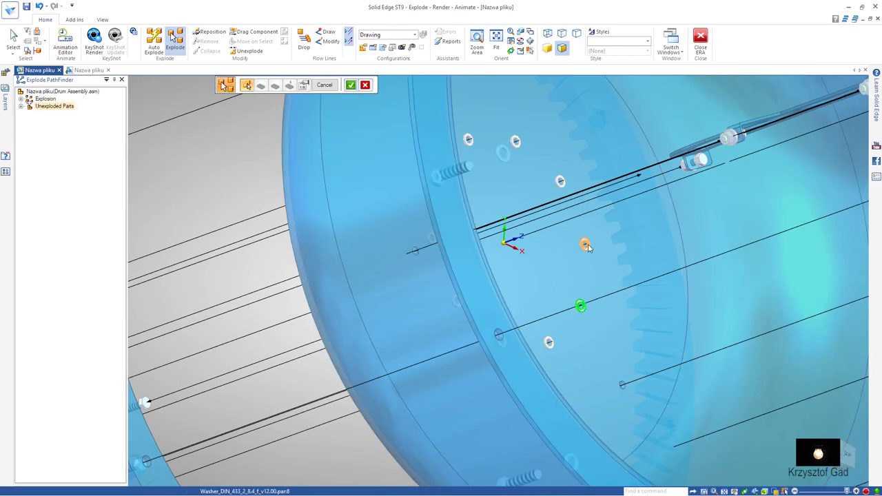
pyautogui.click(585, 245)
pyautogui.click(559, 182)
pyautogui.click(519, 144)
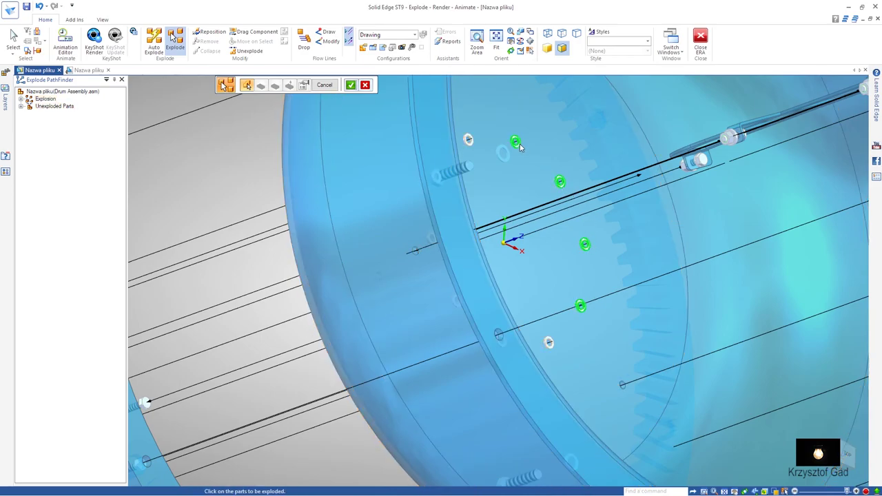
pyautogui.click(467, 141)
pyautogui.moveTo(467, 143); pyautogui.dragTo(543, 177, button='middle')
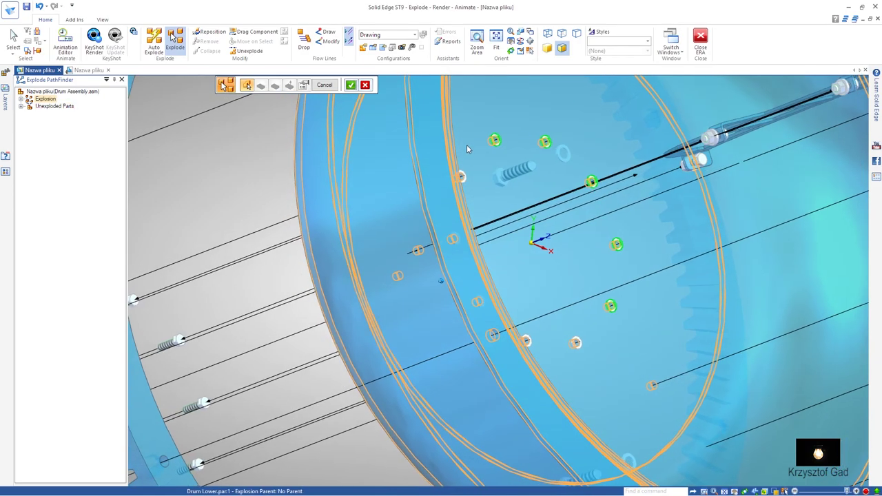
pyautogui.click(543, 178)
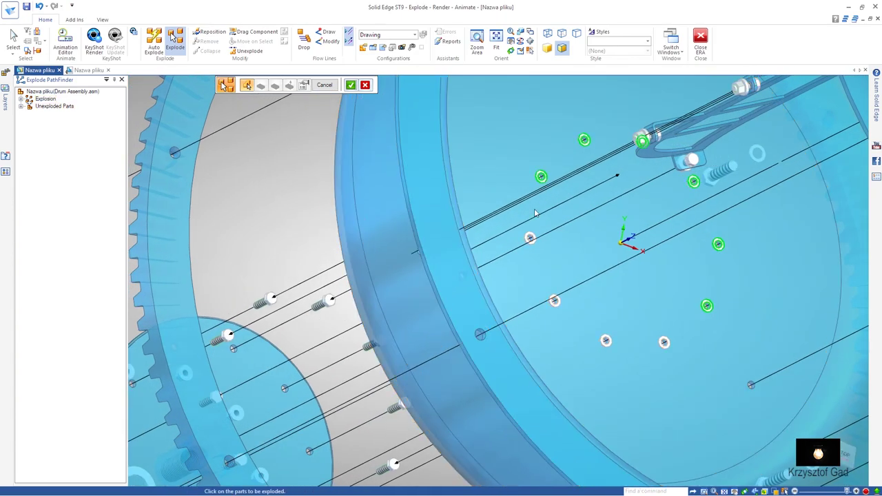
pyautogui.click(529, 241)
pyautogui.click(556, 302)
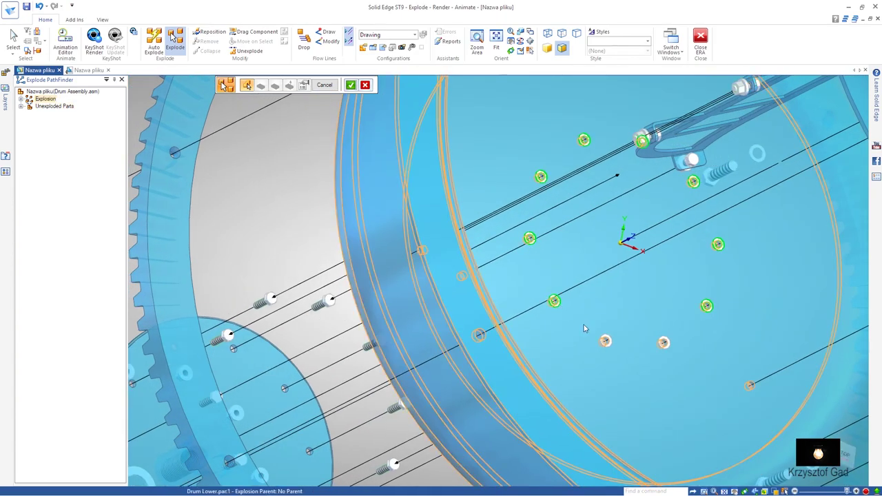
pyautogui.click(603, 342)
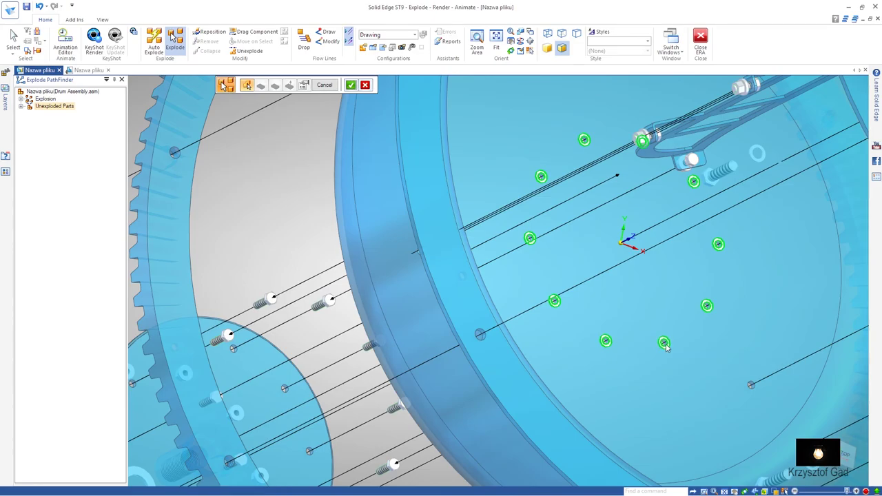
# Explode the selected washers along the drum axis toward the gear ring, Drum Lower stationary
pyautogui.moveTo(665, 346)
pyautogui.mouseDown(button='middle')
pyautogui.moveTo(673, 340)
pyautogui.moveTo(546, 286)
pyautogui.moveTo(197, 200)
pyautogui.mouseUp(button='middle')
pyautogui.click(196, 200)
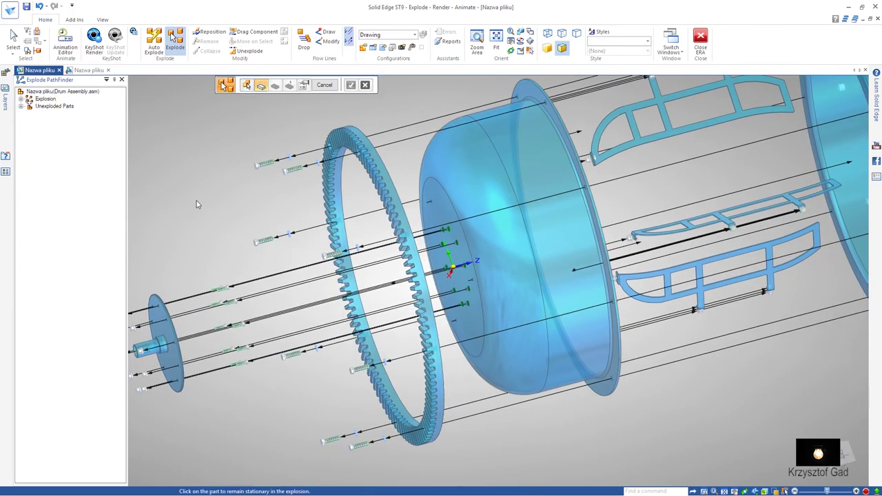
pyautogui.click(439, 202)
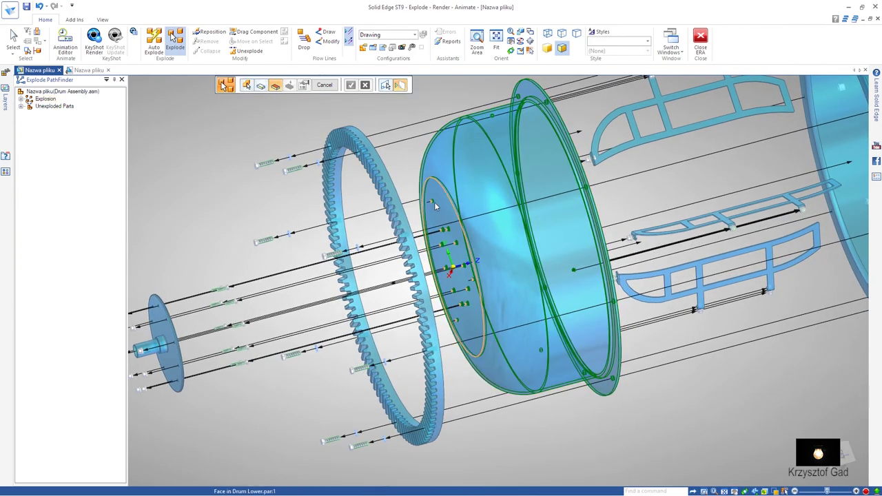
pyautogui.click(235, 225)
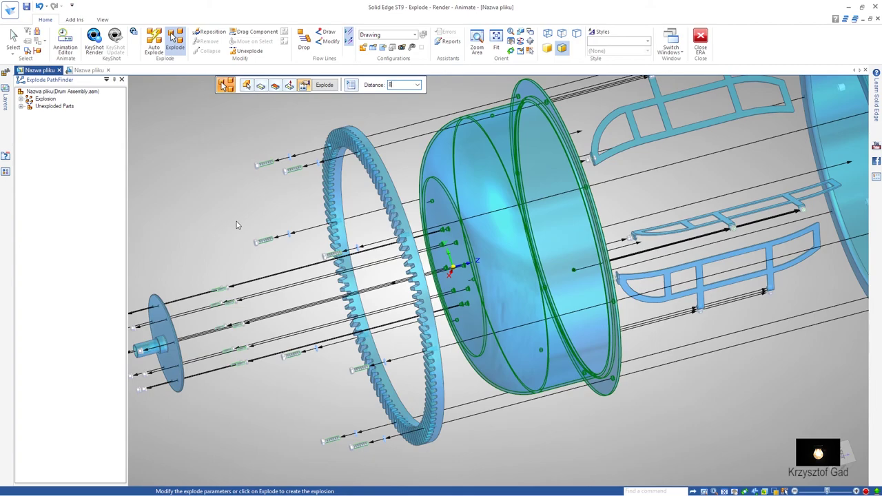
pyautogui.rightClick(210, 199)
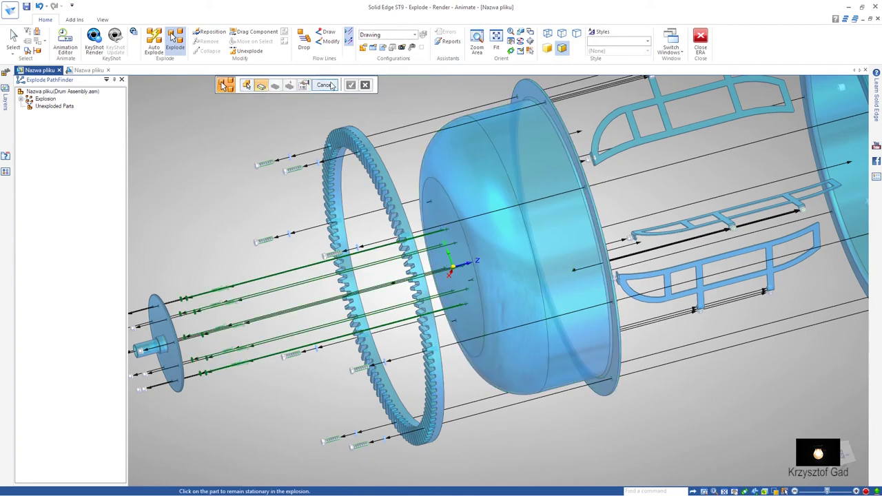
pyautogui.click(330, 85)
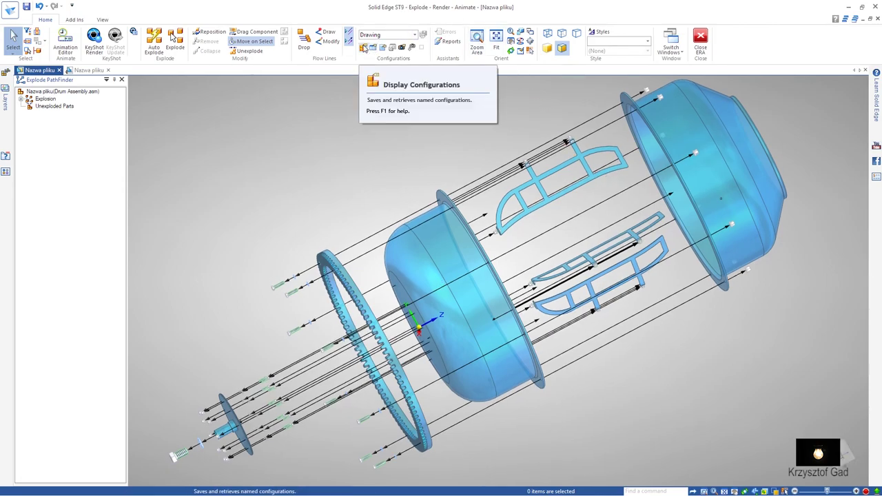
# Update and apply the Drawing display configuration with the exploded layout, then return to the draft document
pyautogui.click(363, 47)
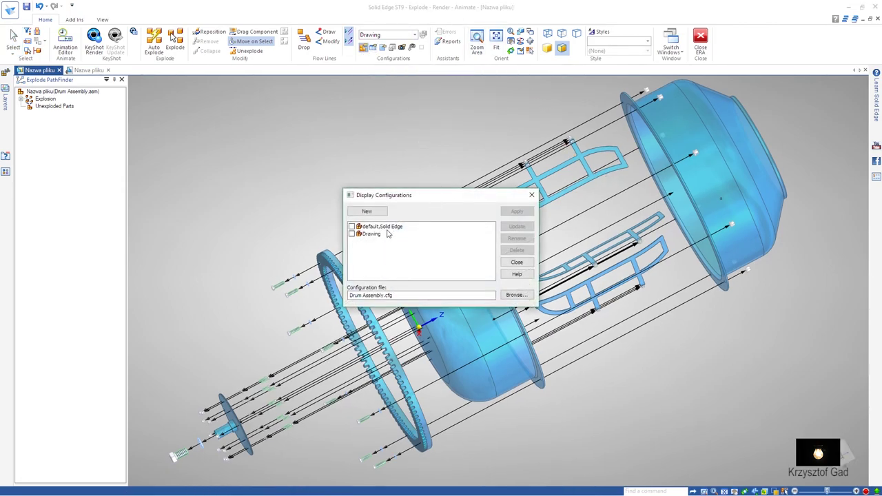
pyautogui.click(364, 234)
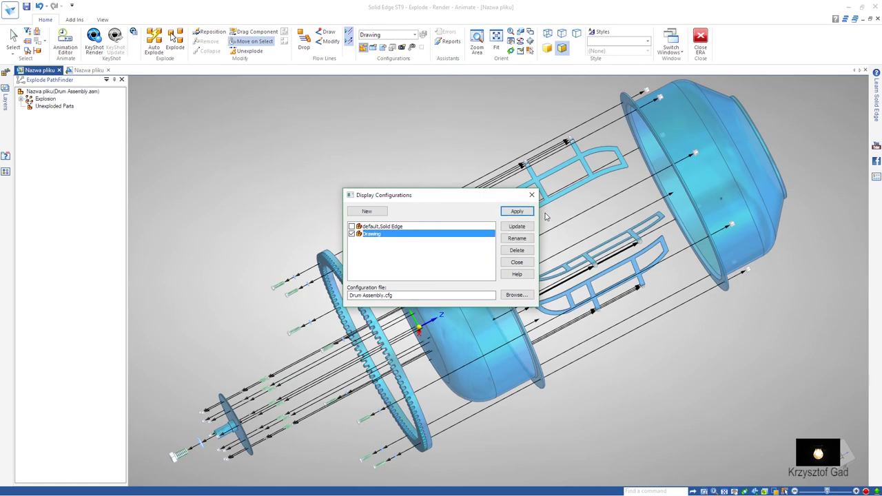
pyautogui.click(527, 226)
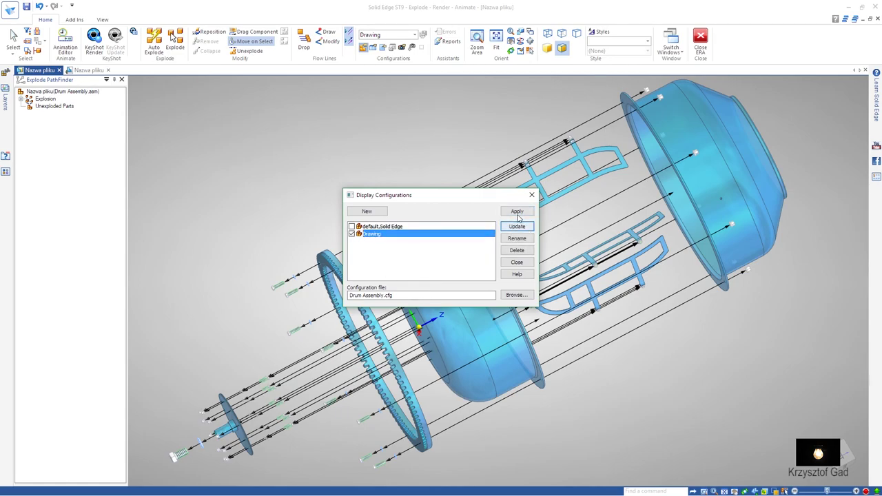
pyautogui.click(517, 213)
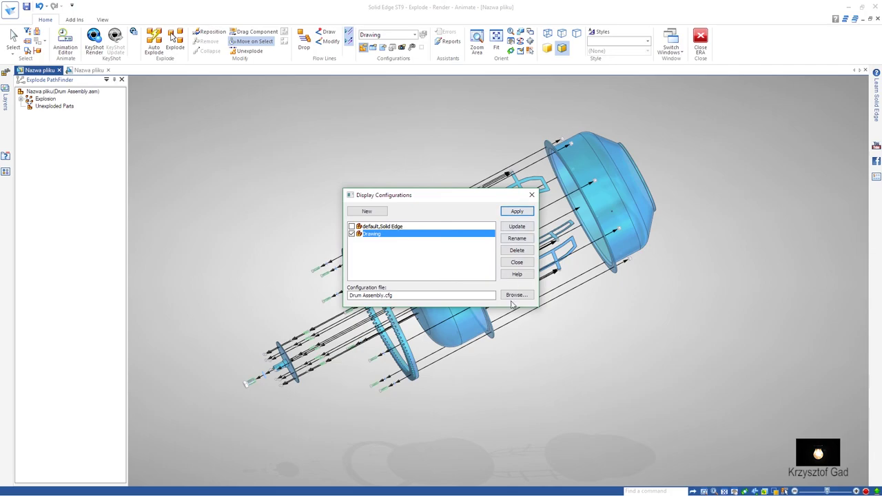
pyautogui.click(515, 263)
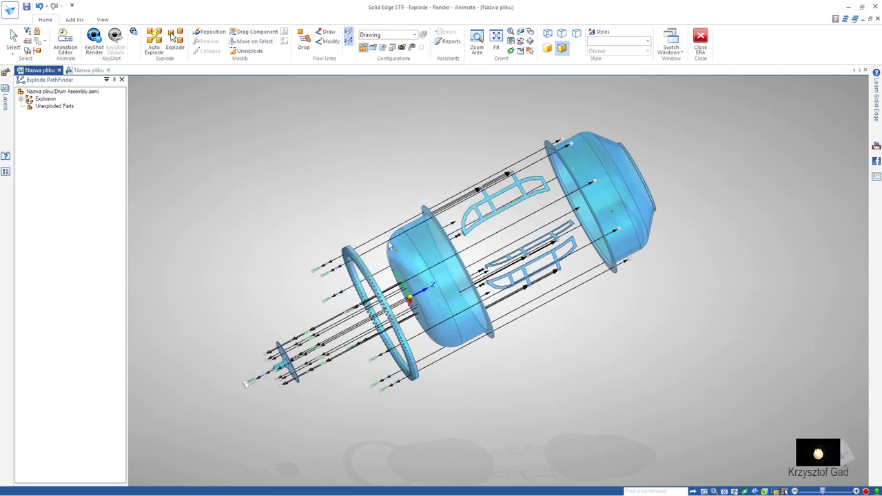
pyautogui.click(88, 70)
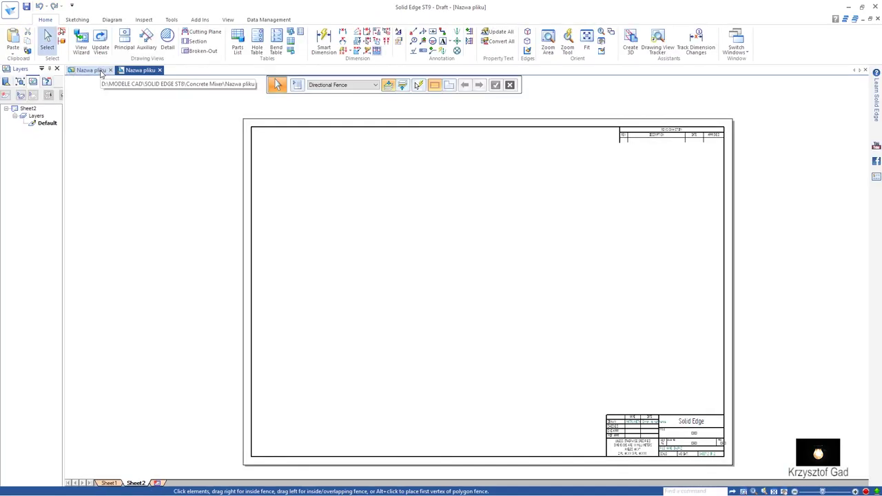
# Place a 1:5 pictorial view of the drum assembly from the Drawing configuration inside the sheet border
pyautogui.click(81, 43)
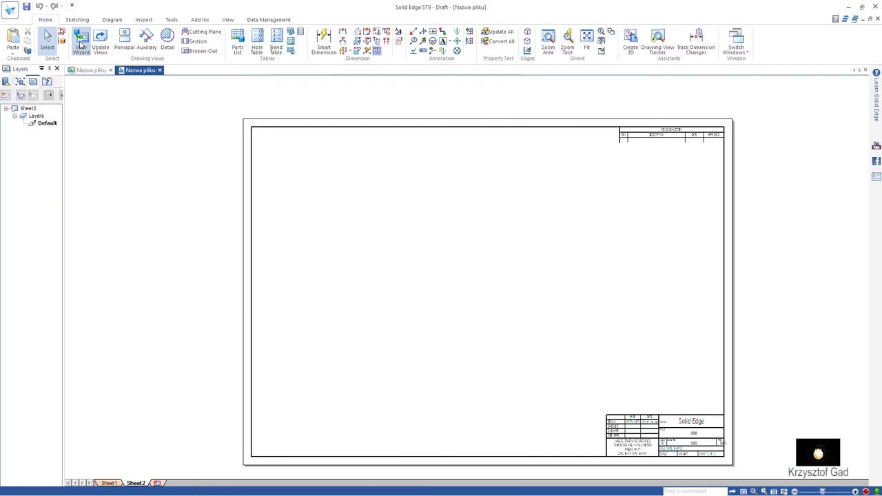
pyautogui.click(399, 339)
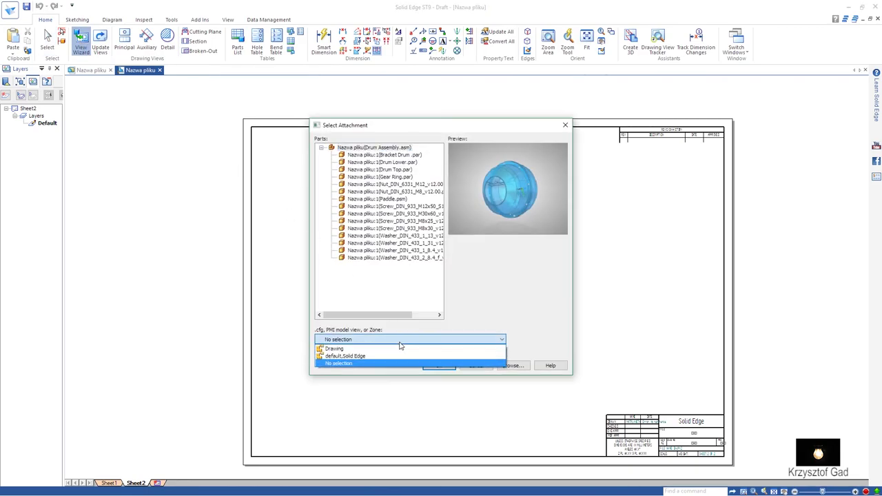
pyautogui.click(395, 348)
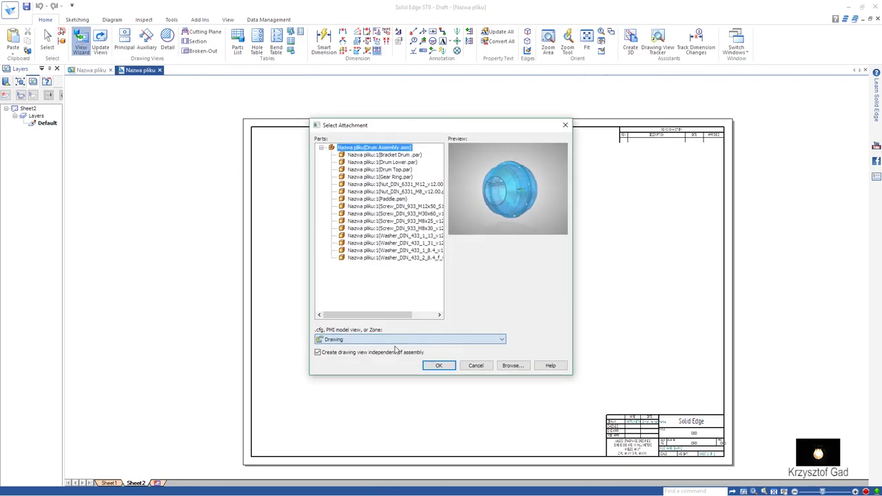
pyautogui.click(437, 366)
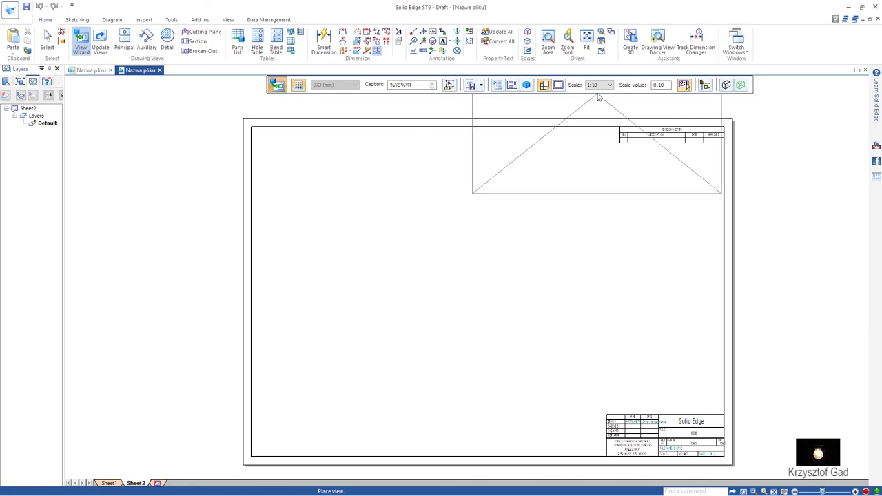
pyautogui.click(598, 84)
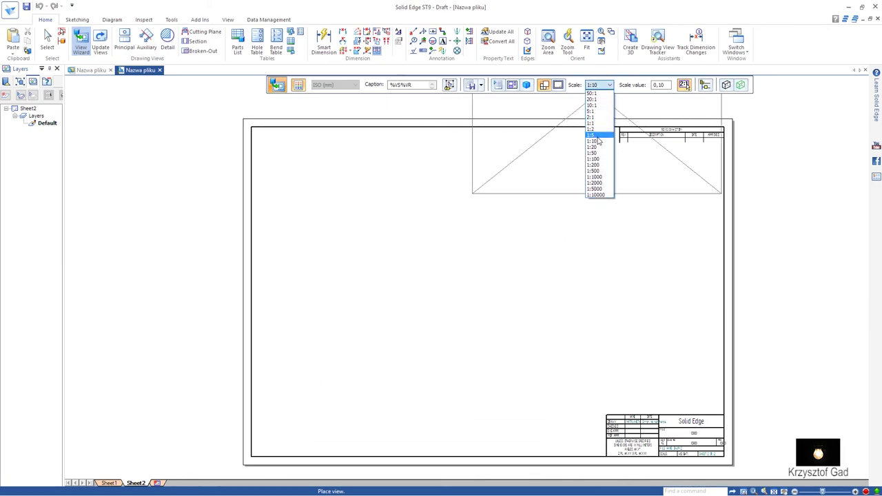
pyautogui.click(597, 136)
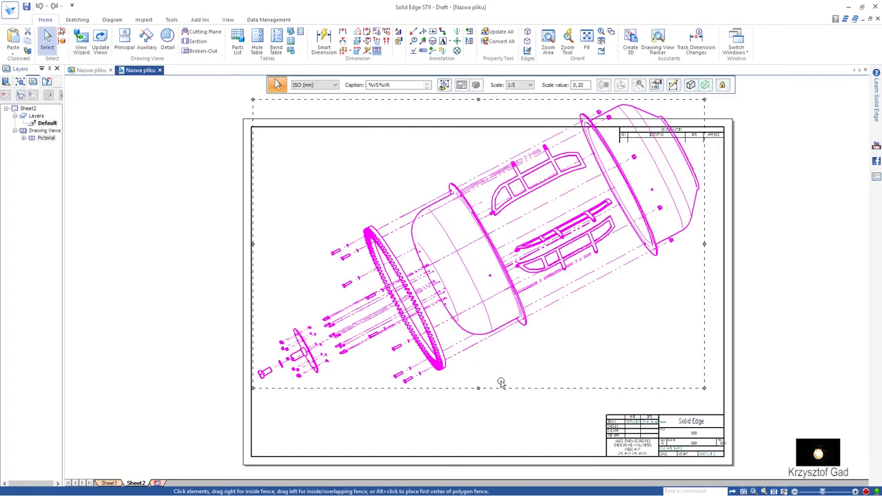
pyautogui.moveTo(503, 388); pyautogui.dragTo(499, 428)
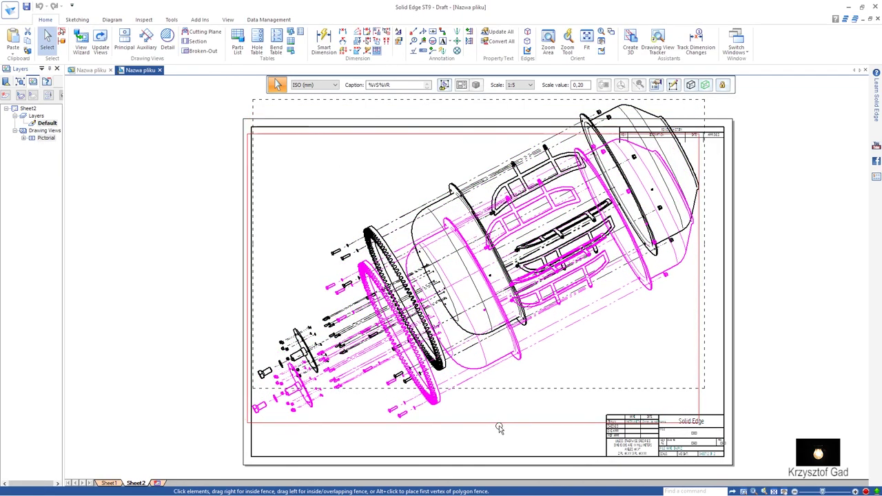
pyautogui.moveTo(499, 429); pyautogui.dragTo(500, 426)
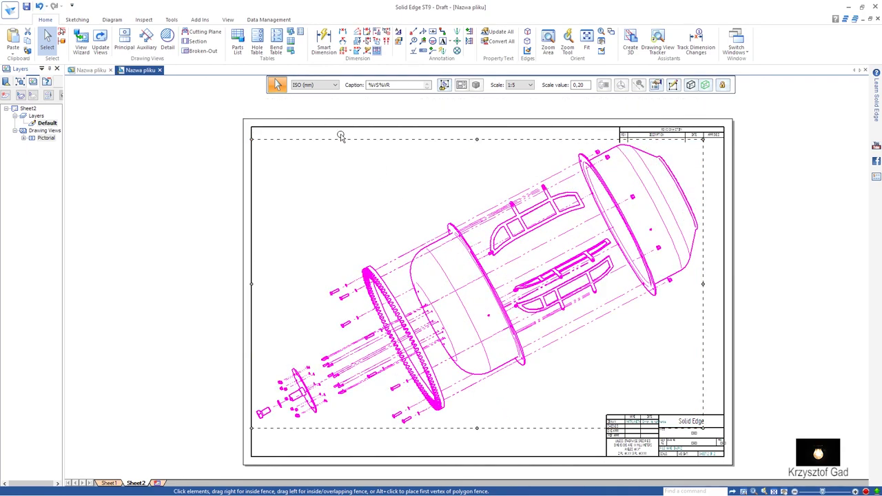
# Start a parts list from the exploded view and remove its Author column
pyautogui.click(237, 43)
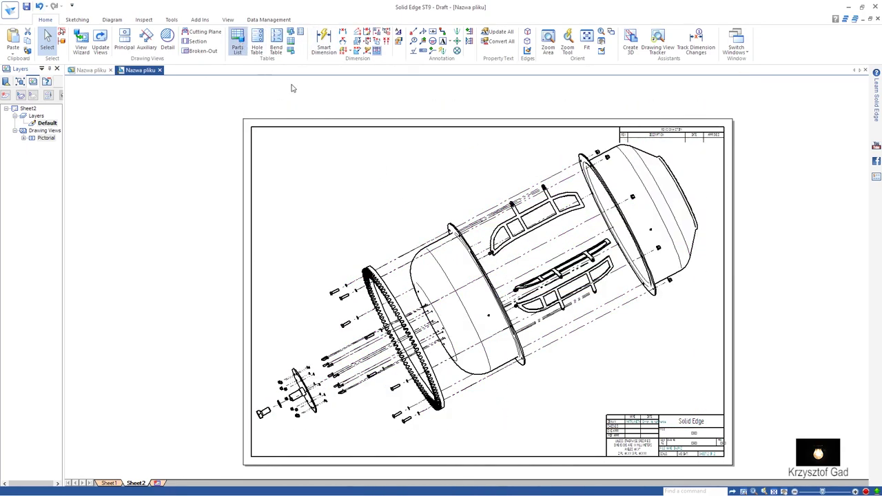
pyautogui.click(648, 329)
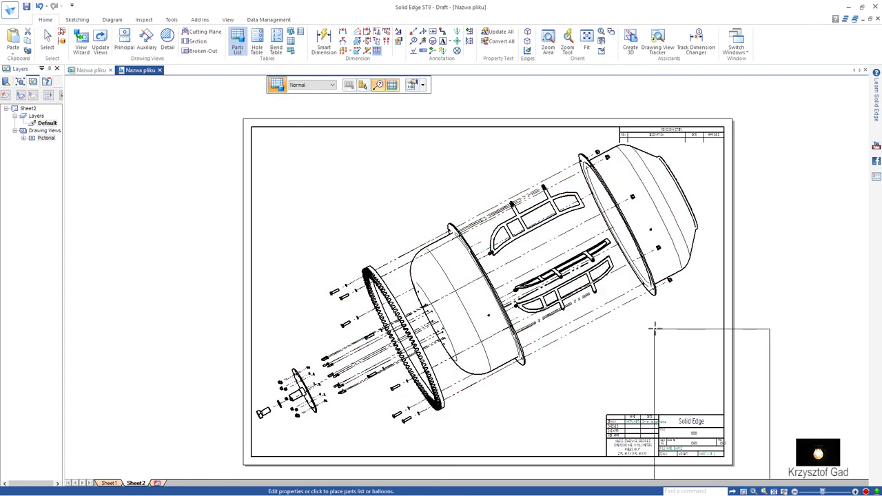
pyautogui.click(412, 85)
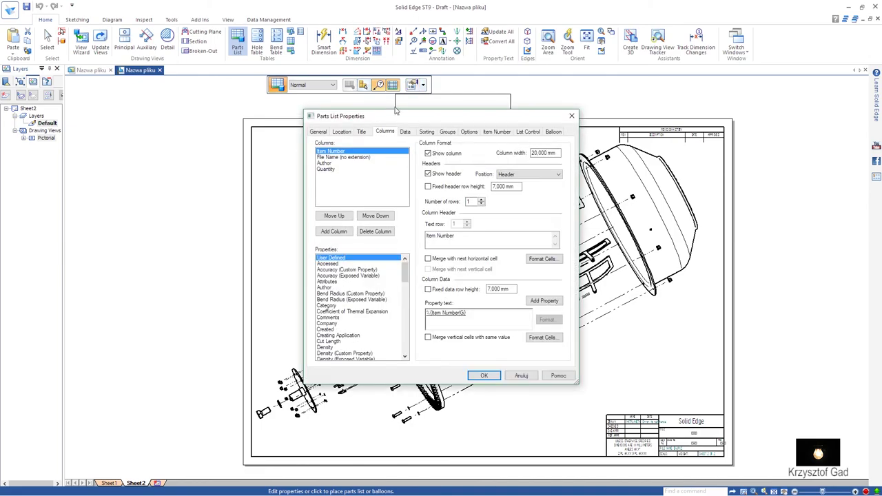
pyautogui.click(325, 164)
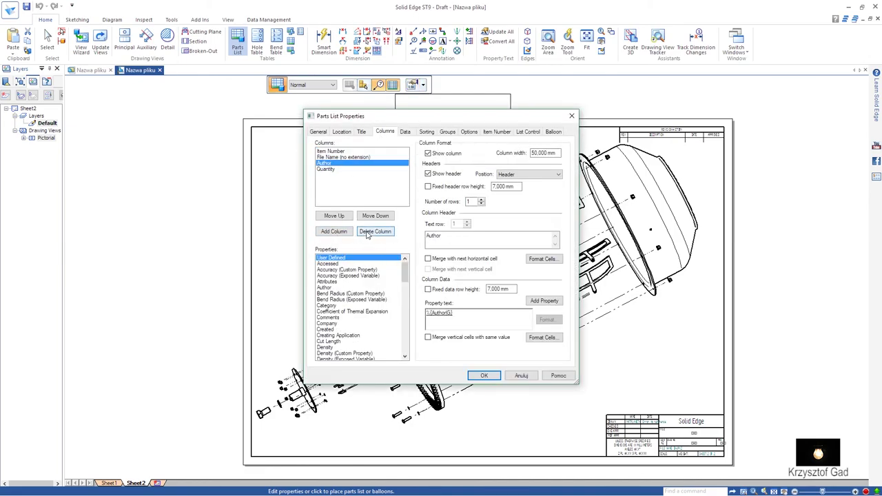
pyautogui.click(368, 233)
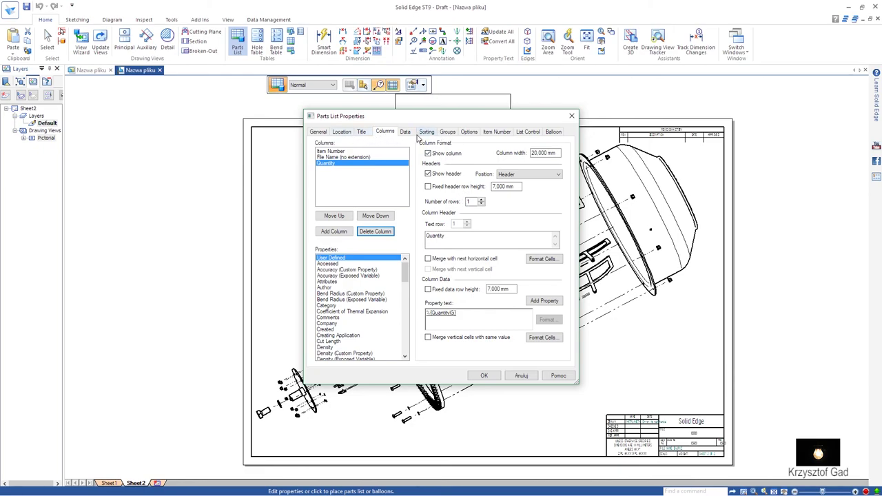
# Review the parts list property tabs, including General and List Control, and accept the settings
pyautogui.click(319, 132)
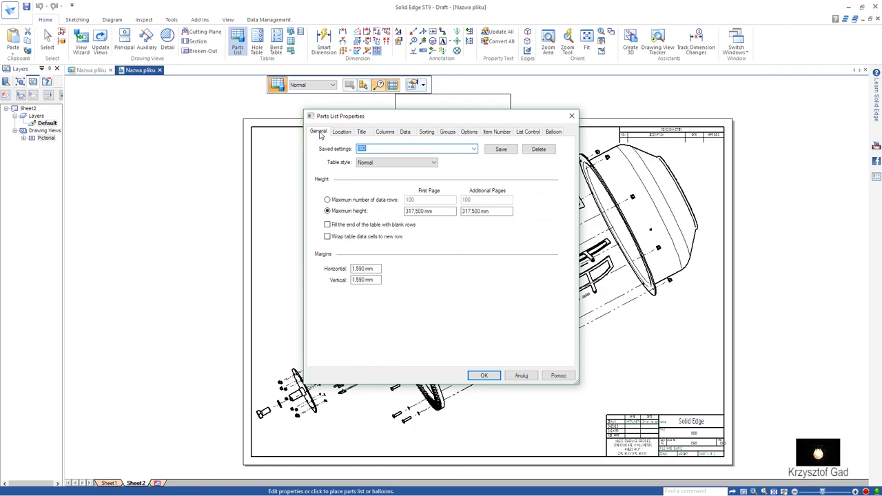
pyautogui.click(342, 131)
pyautogui.click(363, 132)
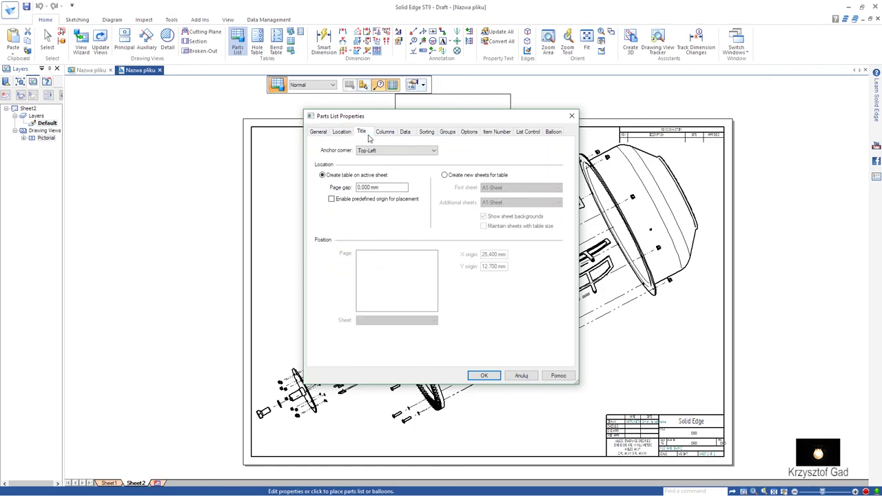
pyautogui.click(406, 135)
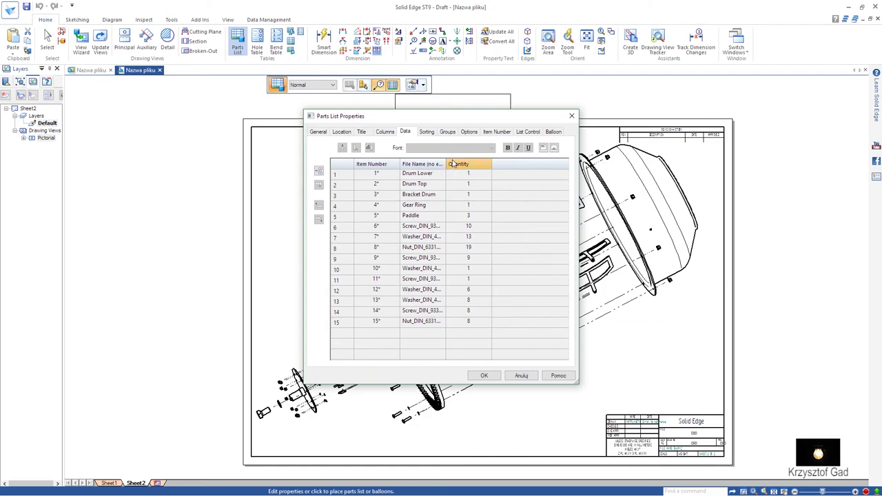
pyautogui.click(428, 134)
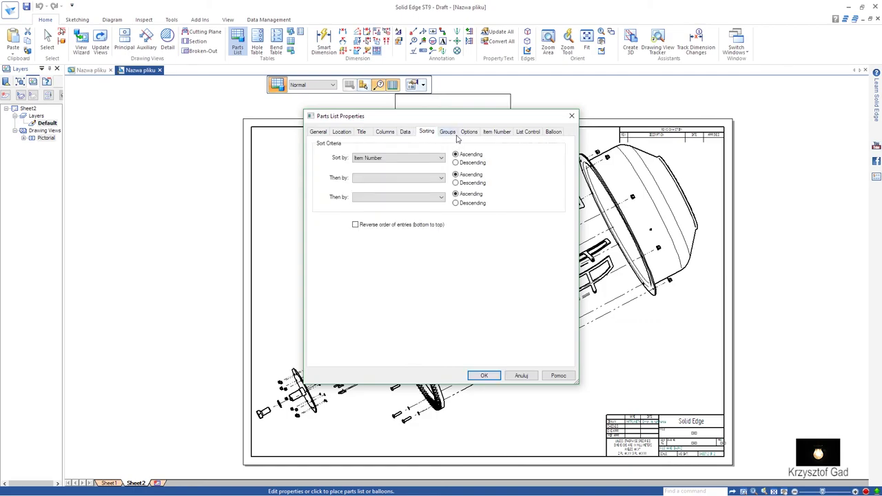
pyautogui.click(448, 132)
pyautogui.click(475, 135)
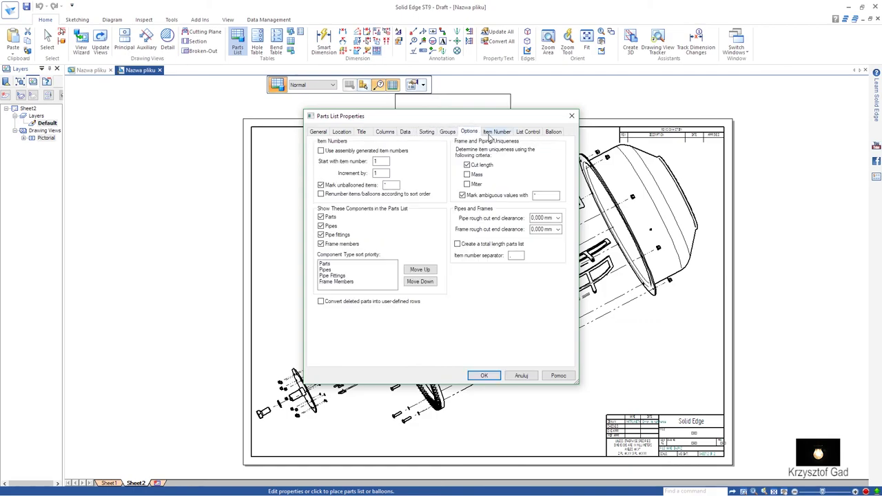
pyautogui.click(493, 133)
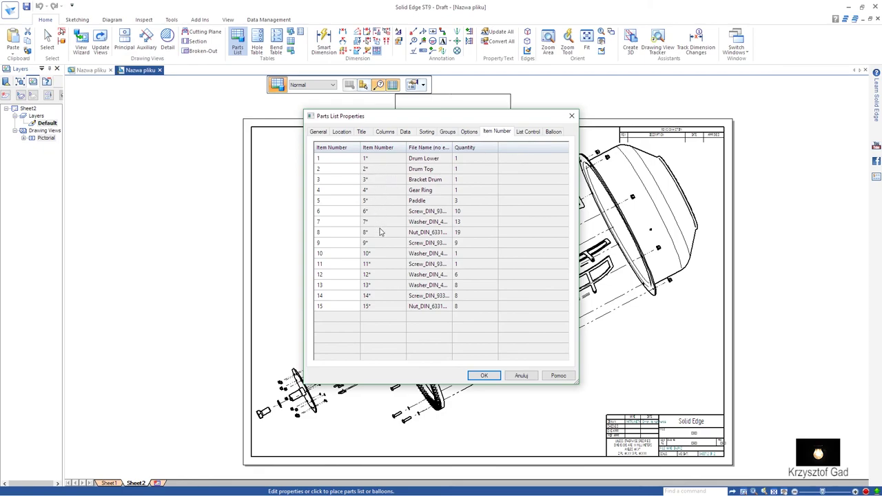
pyautogui.click(535, 137)
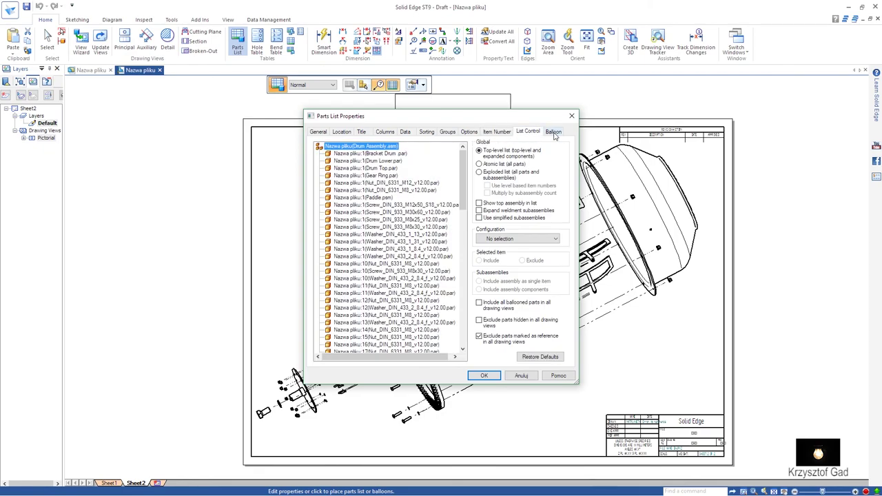
pyautogui.click(318, 132)
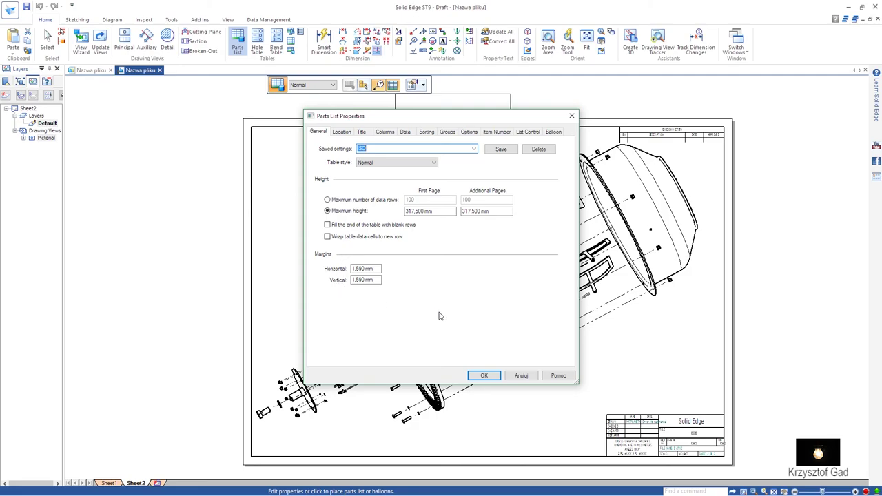
pyautogui.click(485, 375)
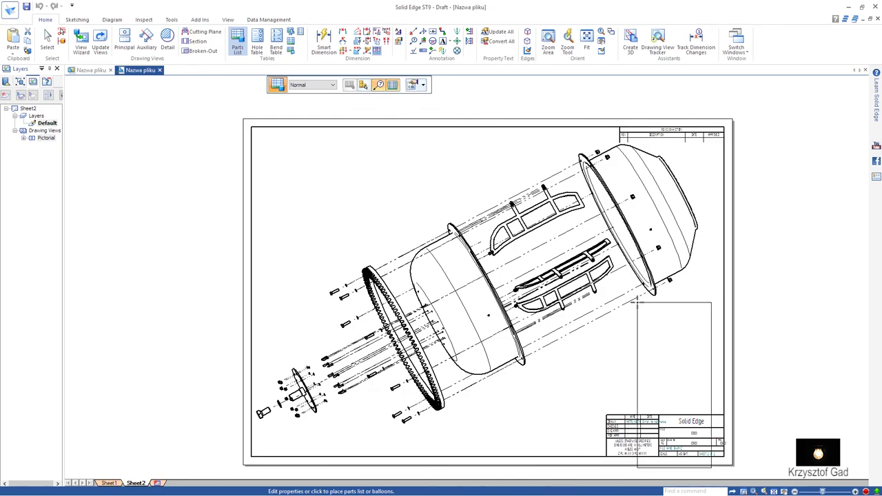
# Place the parts list above the title block, generating balloons on the exploded view
pyautogui.click(638, 303)
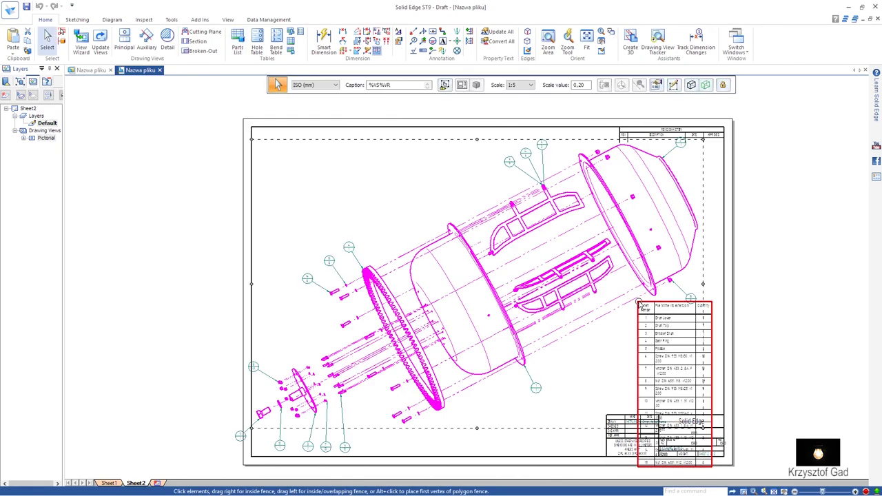
pyautogui.scroll(3, 645, 370)
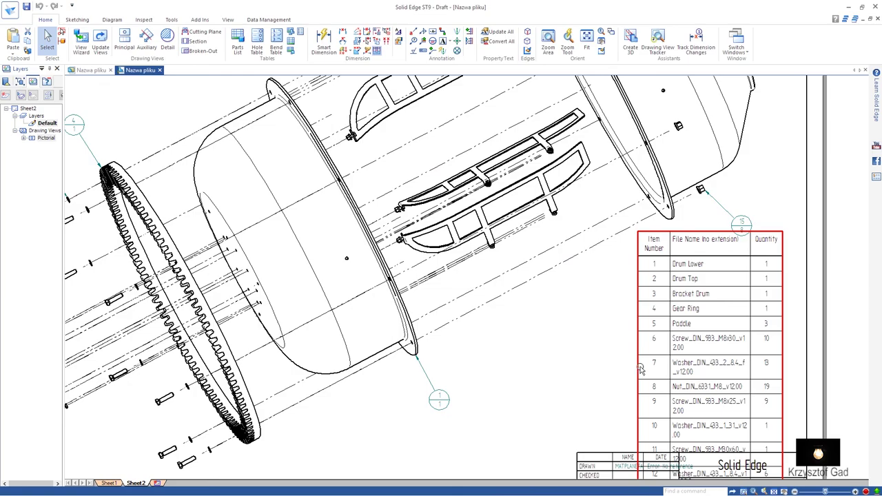
pyautogui.click(801, 347)
pyautogui.moveTo(801, 346); pyautogui.dragTo(643, 269, button='middle')
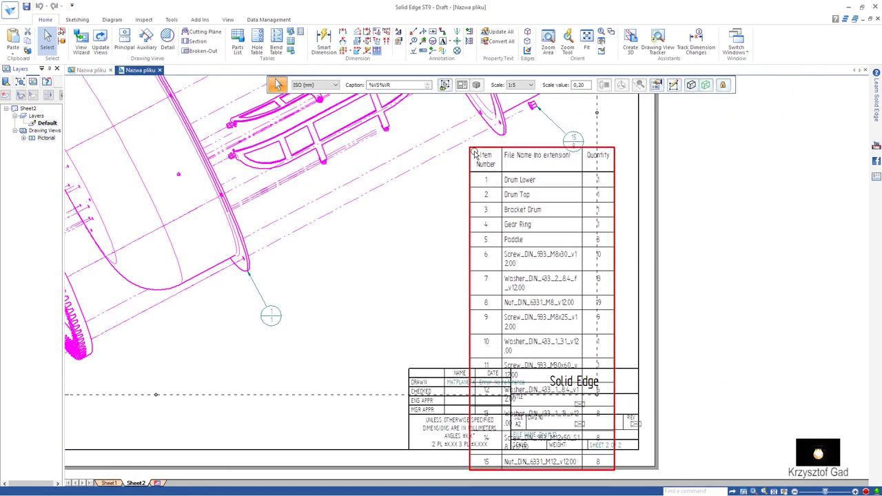
# Resize the parts list columns, widening File Name and Item Number so headers and names fit
pyautogui.click(473, 151)
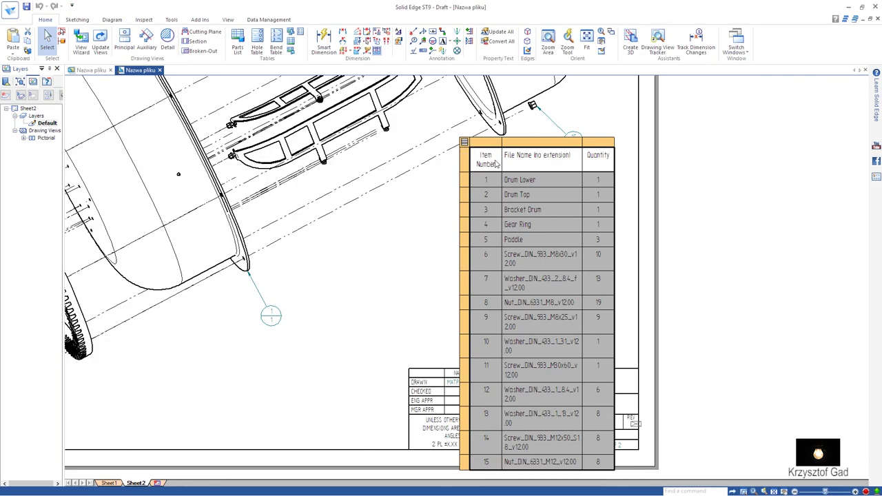
pyautogui.moveTo(501, 157); pyautogui.dragTo(485, 163)
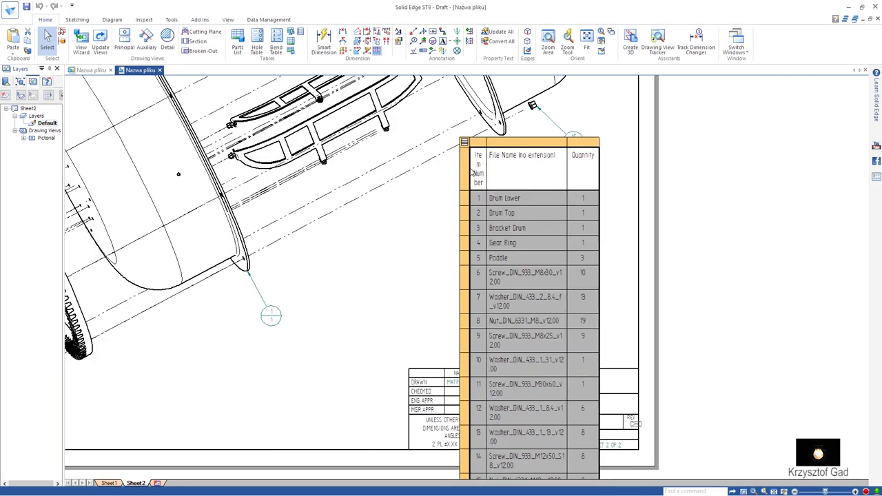
pyautogui.click(567, 161)
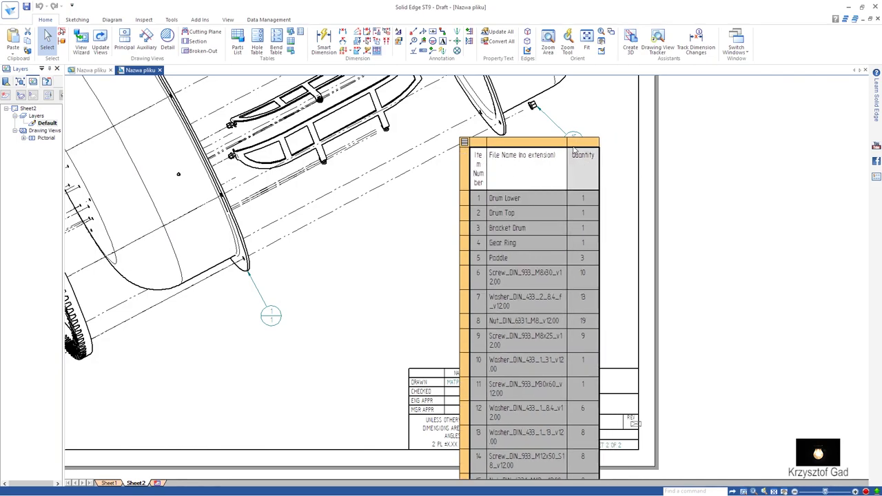
pyautogui.moveTo(567, 142); pyautogui.dragTo(649, 142)
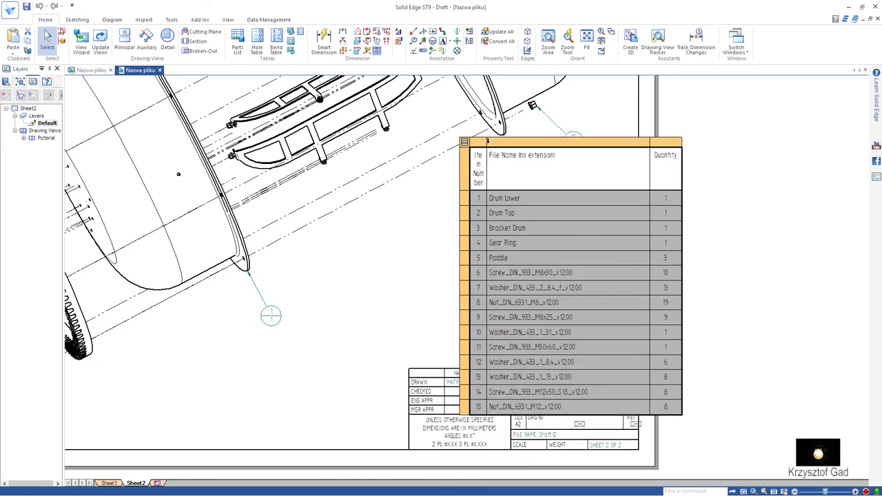
pyautogui.moveTo(486, 142); pyautogui.dragTo(522, 143)
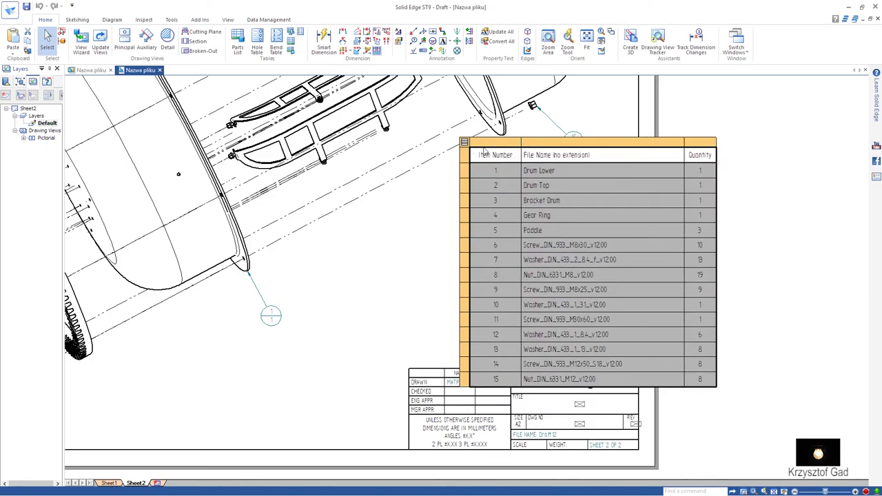
# Reduce the parts list text height to 2.5 mm
pyautogui.click(495, 155)
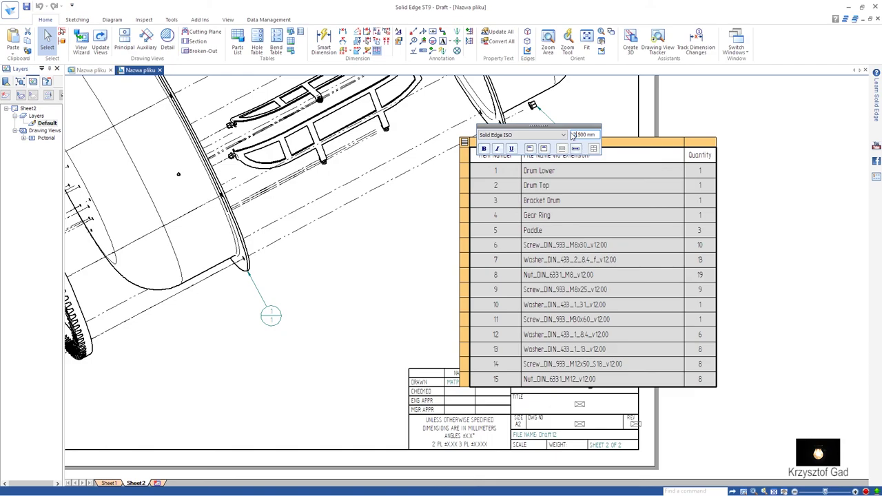
pyautogui.press('Return')
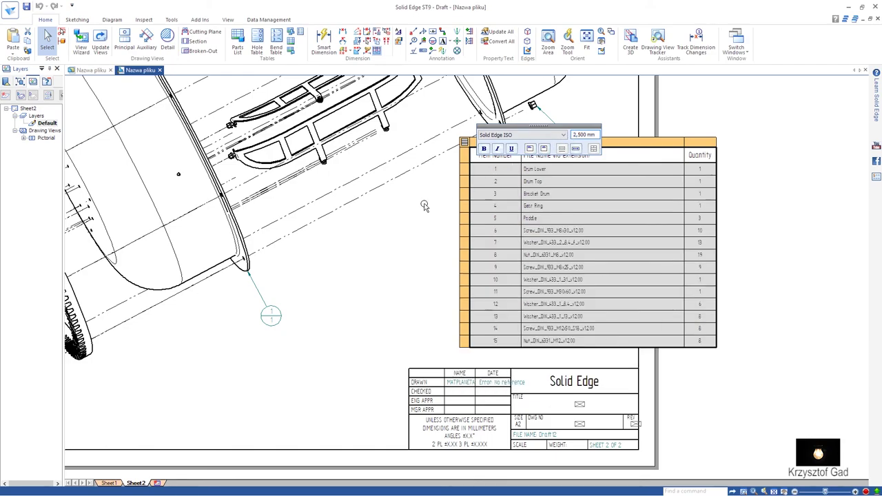
pyautogui.click(425, 208)
# Snap the parts list flush onto the top edge of the title block, aligned with its width
pyautogui.click(470, 156)
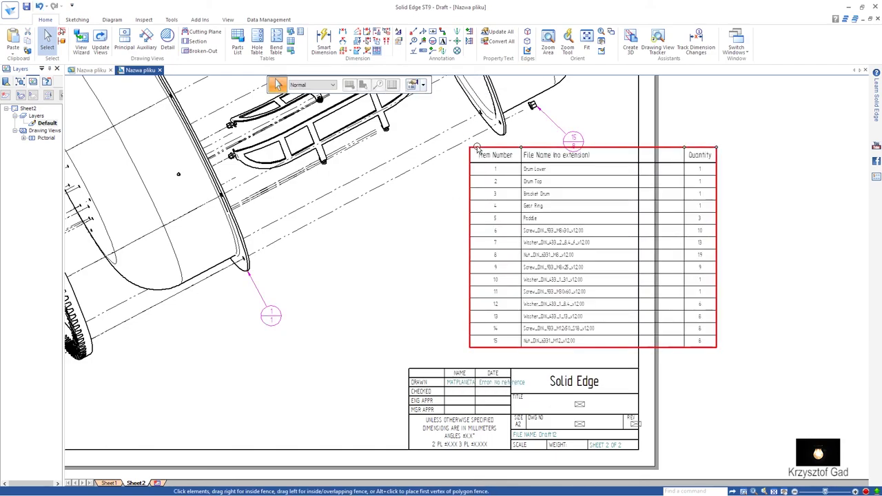
pyautogui.moveTo(638, 369); pyautogui.dragTo(398, 171)
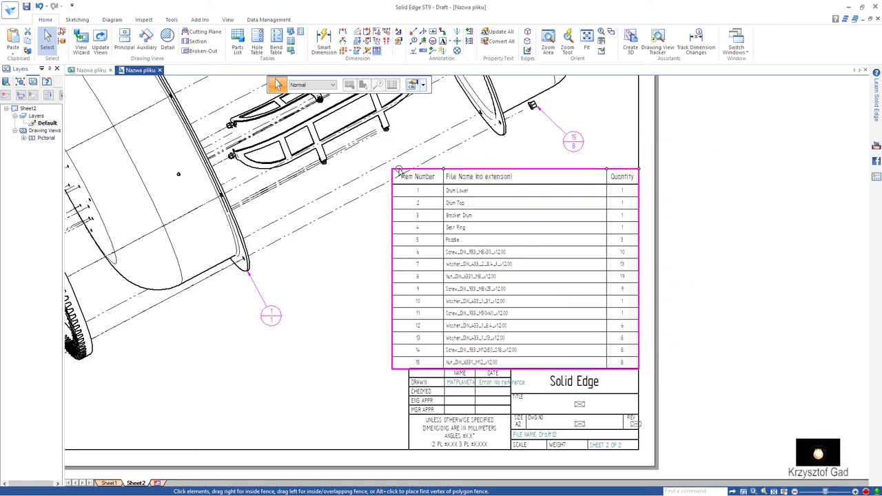
pyautogui.click(360, 285)
pyautogui.scroll(-3, 356, 285)
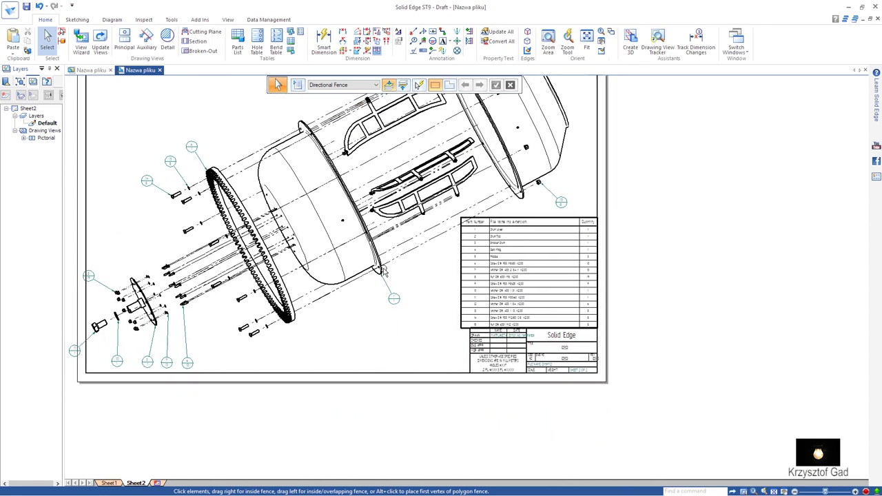
pyautogui.moveTo(356, 286); pyautogui.dragTo(428, 293, button='middle')
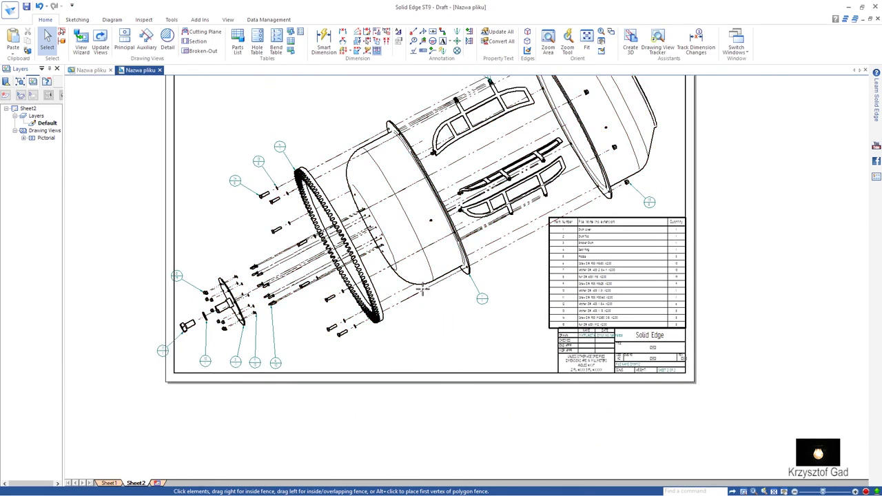
pyautogui.click(427, 293)
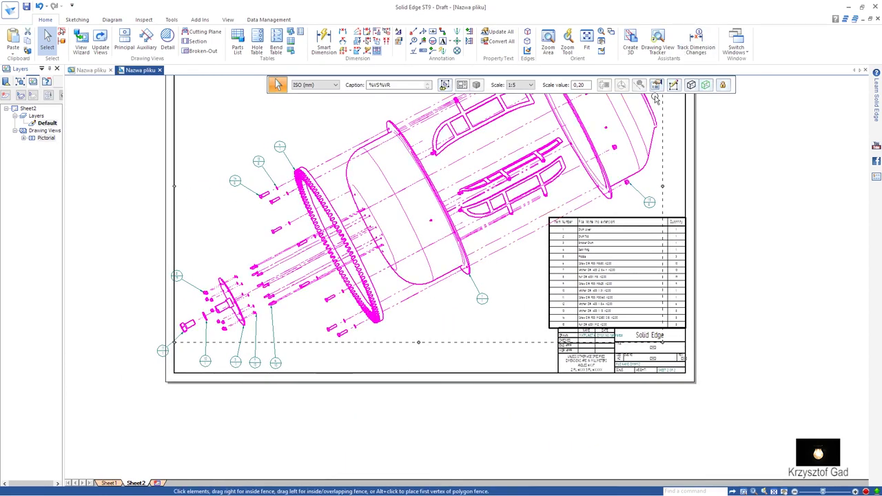
# Turn off Show flowlines in the pictorial view's annotation properties and apply it
pyautogui.click(592, 131)
pyautogui.doubleClick(476, 105)
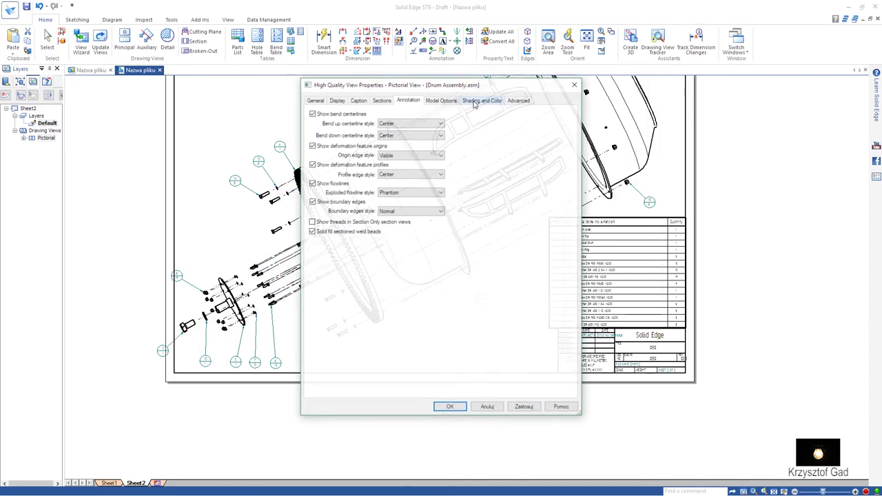
pyautogui.click(321, 101)
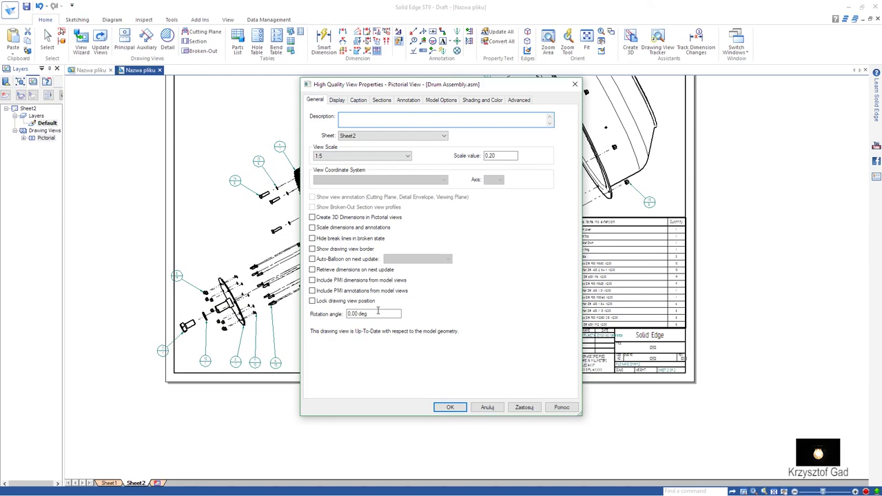
pyautogui.click(403, 101)
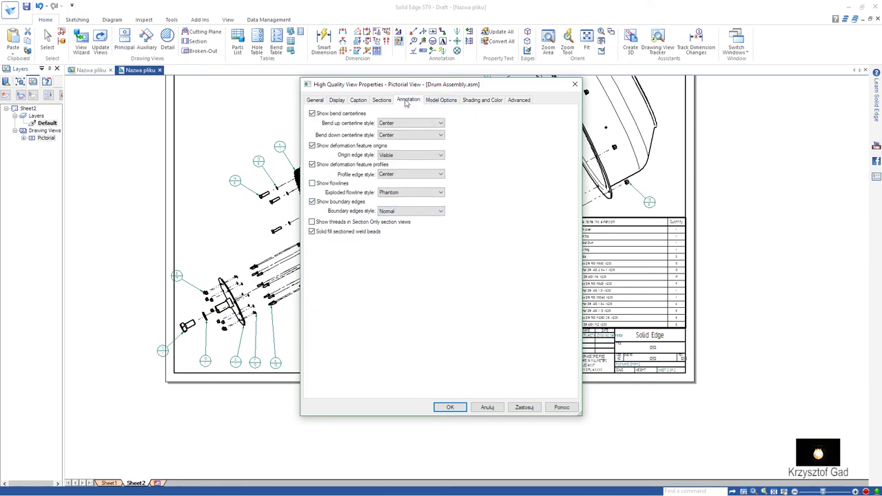
pyautogui.moveTo(413, 89); pyautogui.dragTo(141, 117)
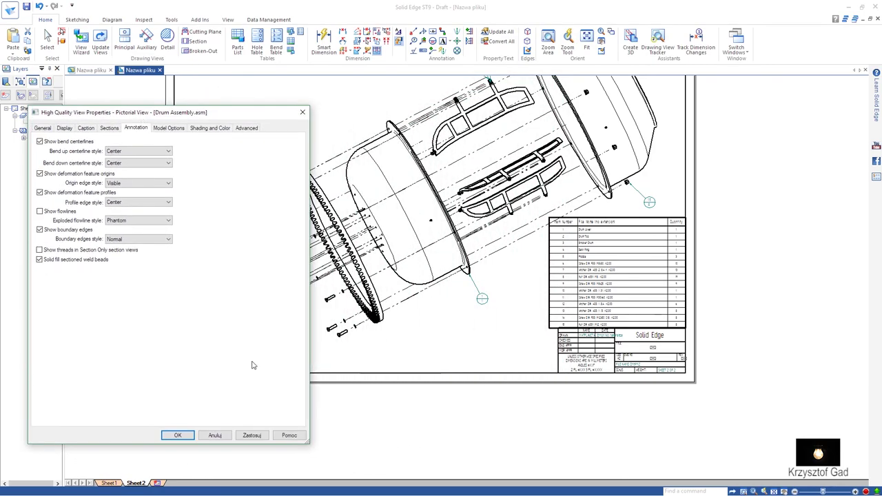
pyautogui.click(251, 435)
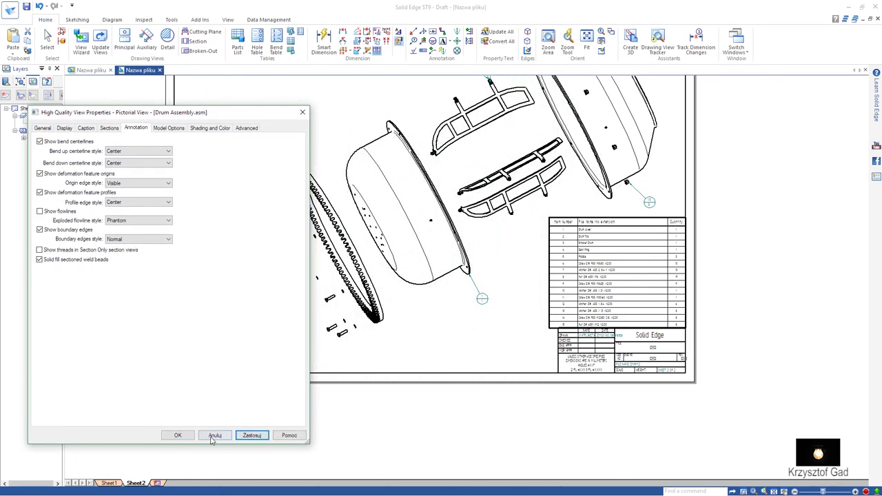
pyautogui.click(184, 436)
pyautogui.click(388, 269)
# Move balloon 2 clear of the revision history table
pyautogui.scroll(1, 391, 275)
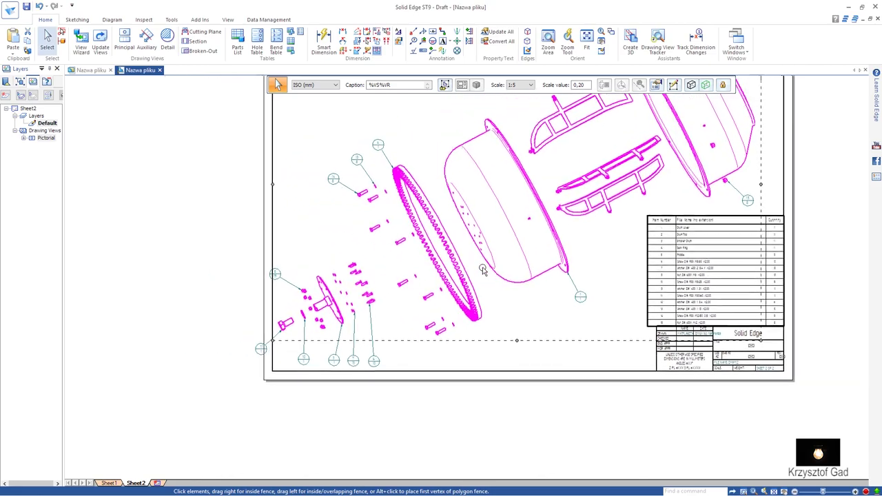
pyautogui.scroll(1, 406, 310)
pyautogui.scroll(1, 420, 358)
pyautogui.scroll(1, 436, 408)
pyautogui.moveTo(435, 407); pyautogui.dragTo(344, 419, button='middle')
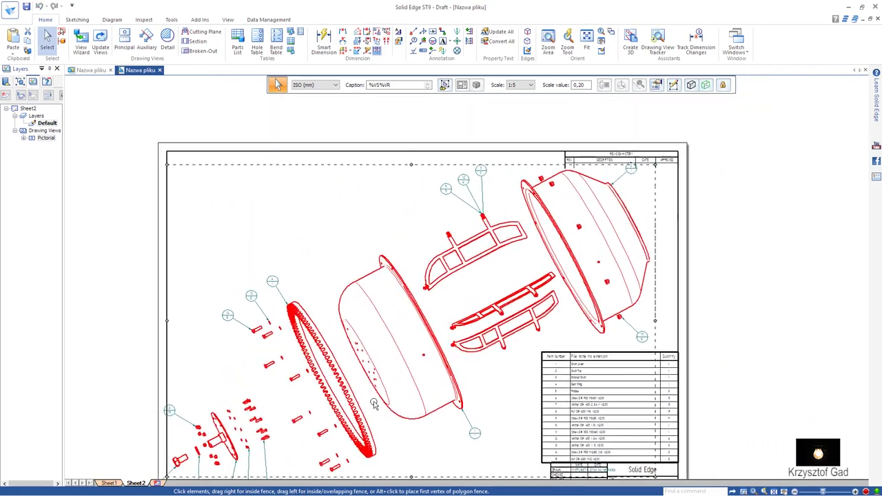
pyautogui.click(601, 186)
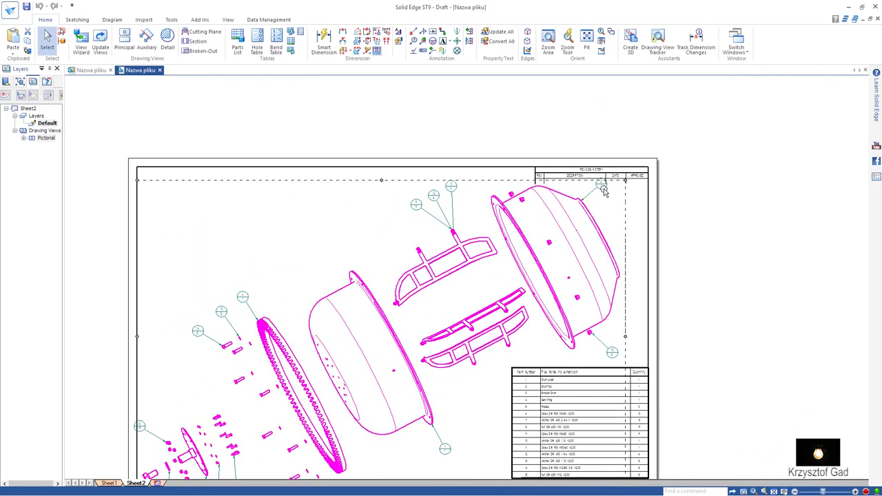
pyautogui.moveTo(601, 186); pyautogui.dragTo(620, 209)
pyautogui.click(462, 200)
# Delete the existing balloon 5 from the pictorial view
pyautogui.scroll(4, 442, 199)
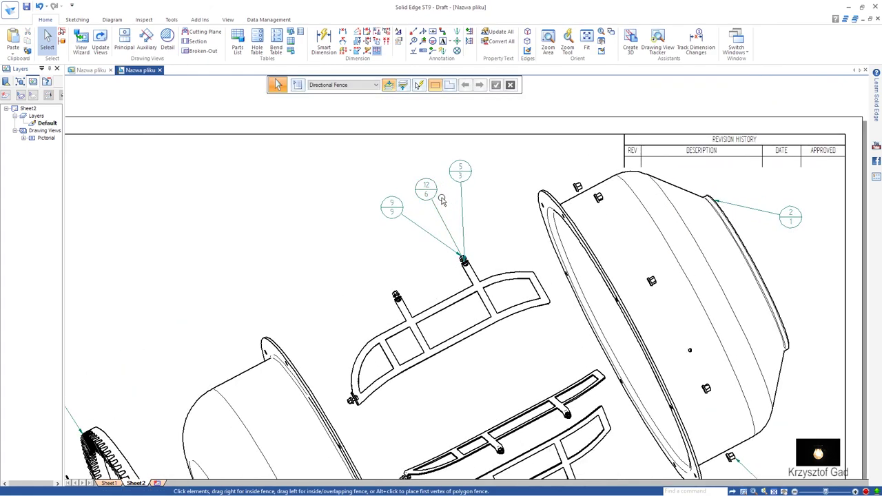
pyautogui.click(466, 168)
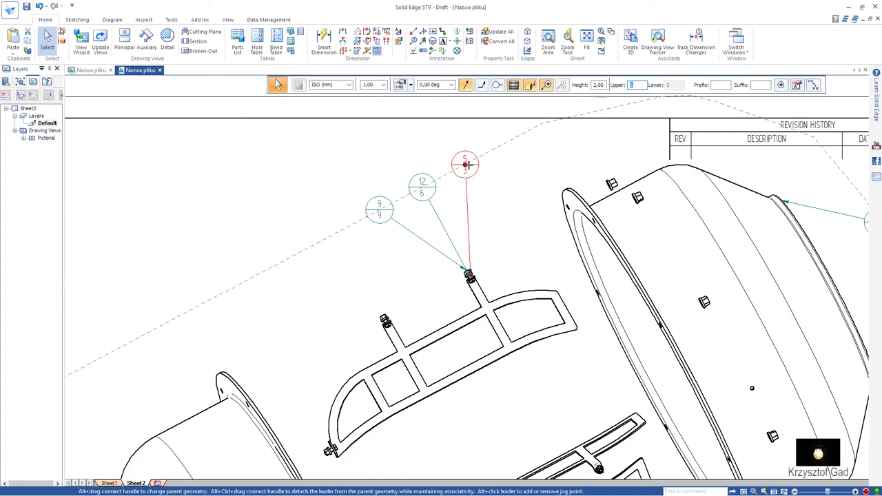
pyautogui.press('Delete')
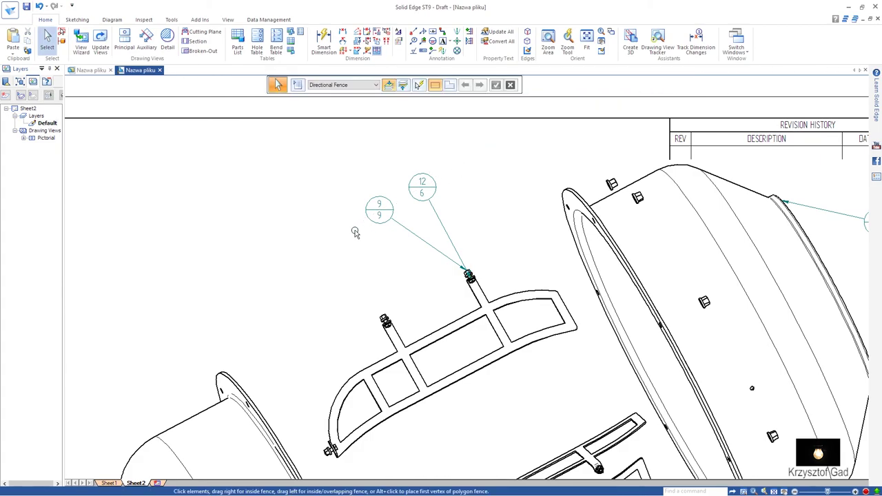
# Add a stacked balloon reading 5 over 1 pointing to the upper bracket's curved edge
pyautogui.click(414, 41)
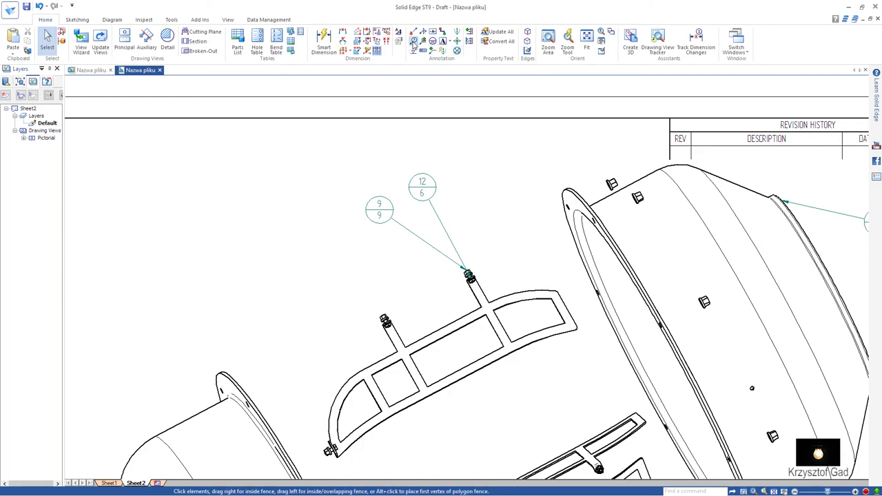
pyautogui.click(342, 380)
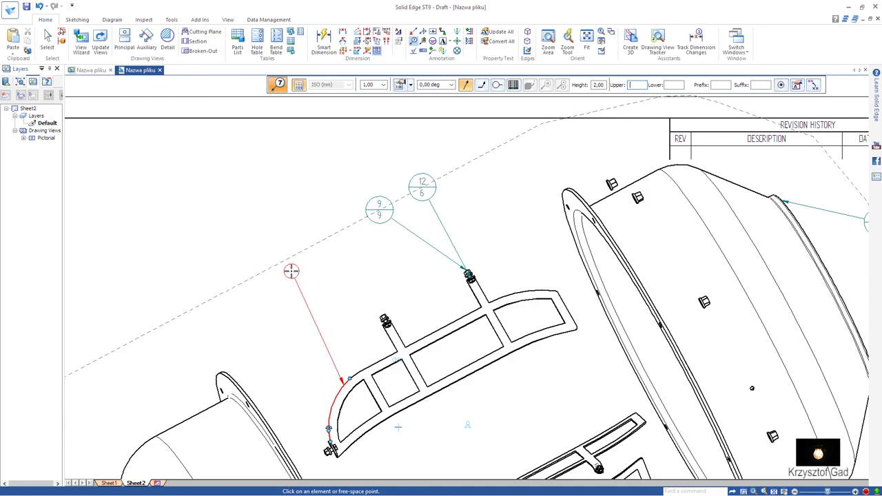
pyautogui.click(499, 86)
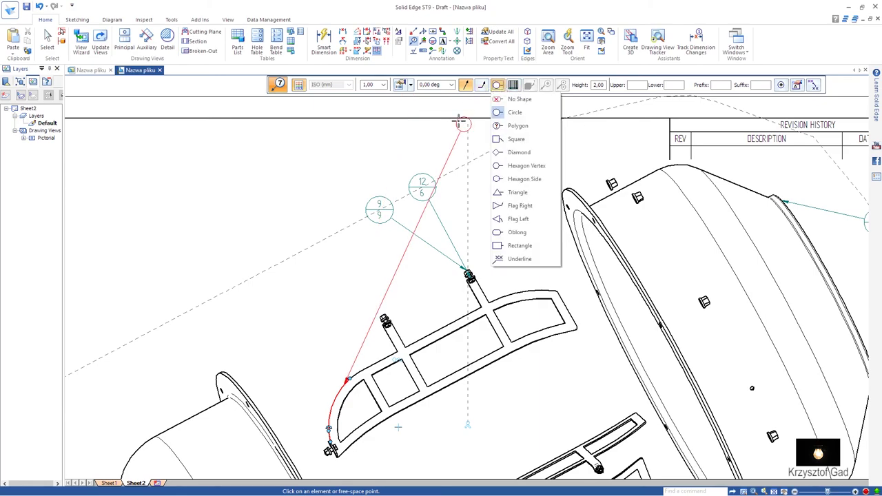
pyautogui.click(400, 86)
pyautogui.write('1')
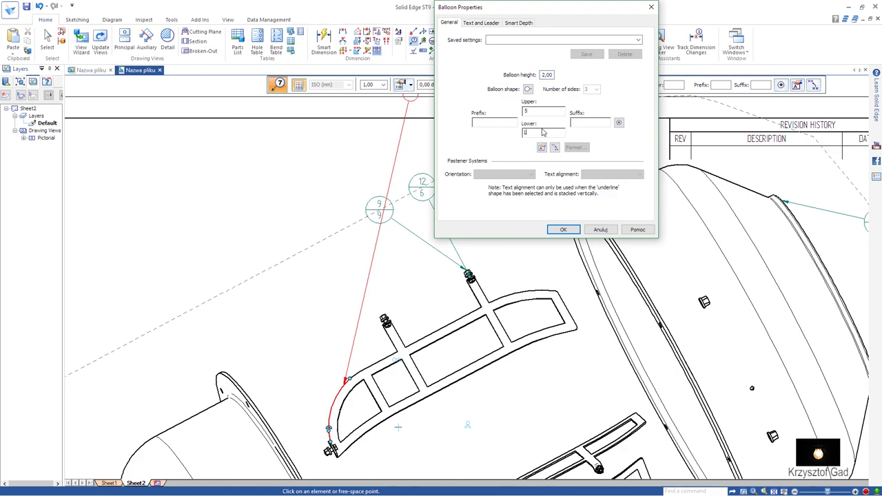
pyautogui.press('Return')
pyautogui.click(541, 129)
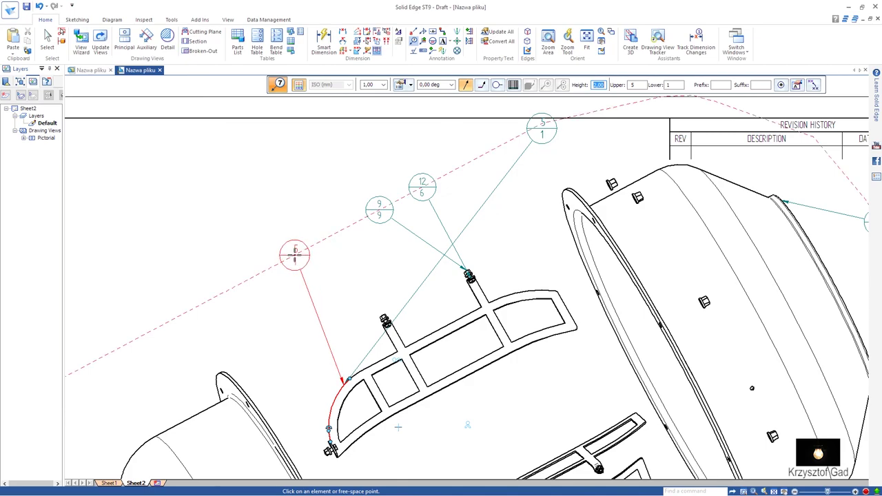
pyautogui.press('Tab')
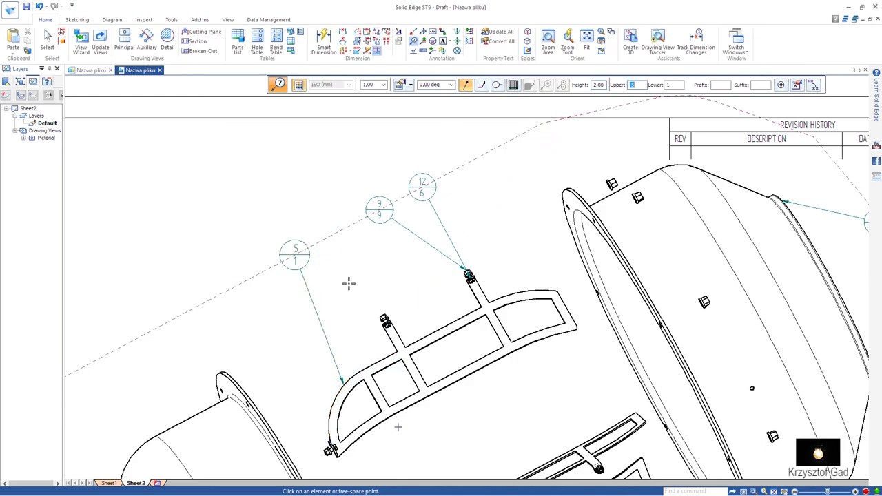
pyautogui.press('Return')
pyautogui.press('Escape')
pyautogui.scroll(5, 420, 249)
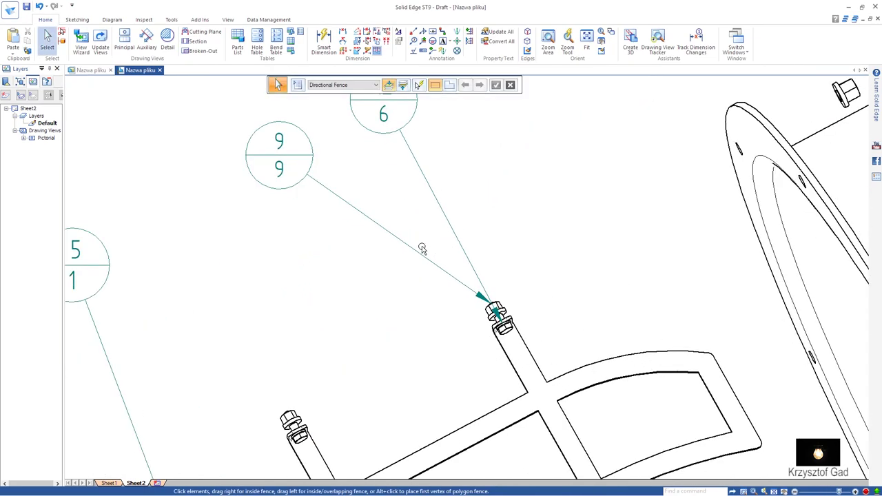
pyautogui.scroll(1, 423, 248)
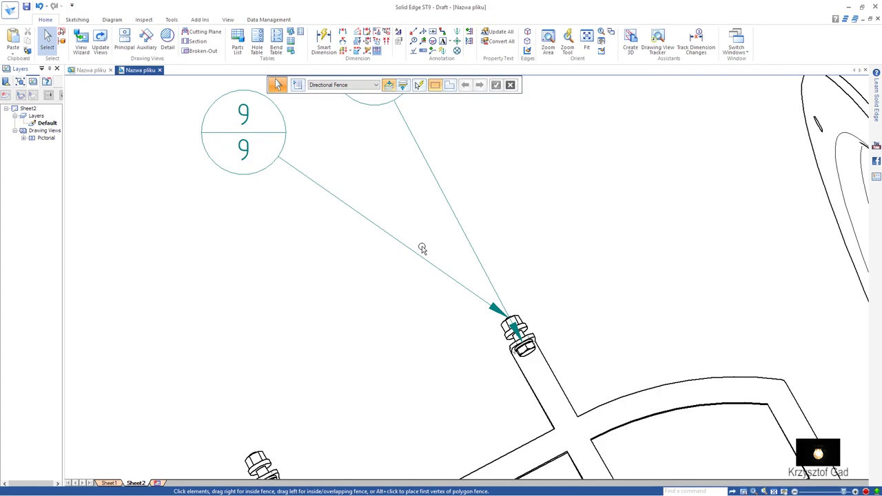
pyautogui.scroll(-4, 423, 248)
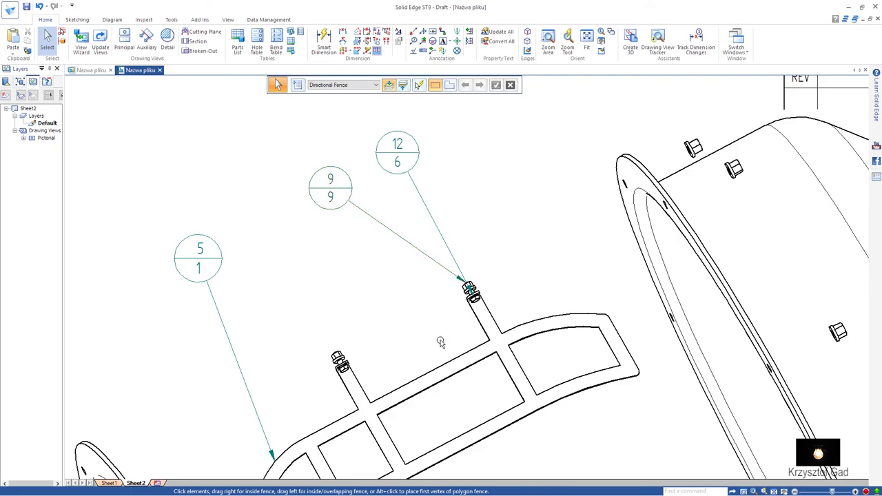
pyautogui.scroll(-2, 439, 343)
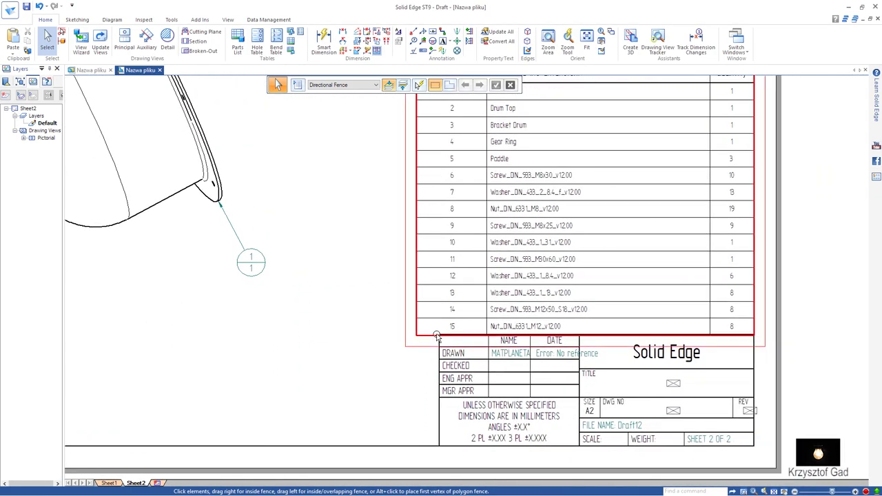
pyautogui.scroll(2, 436, 335)
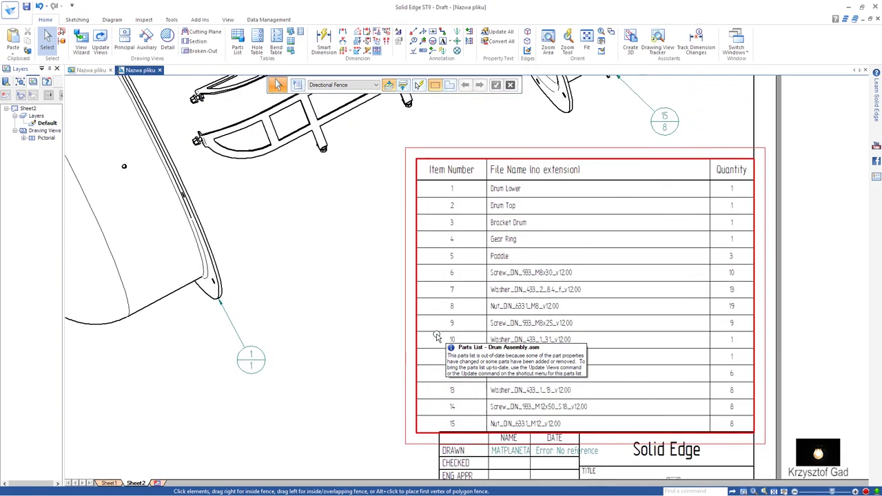
pyautogui.scroll(2, 436, 335)
pyautogui.scroll(-3, 436, 335)
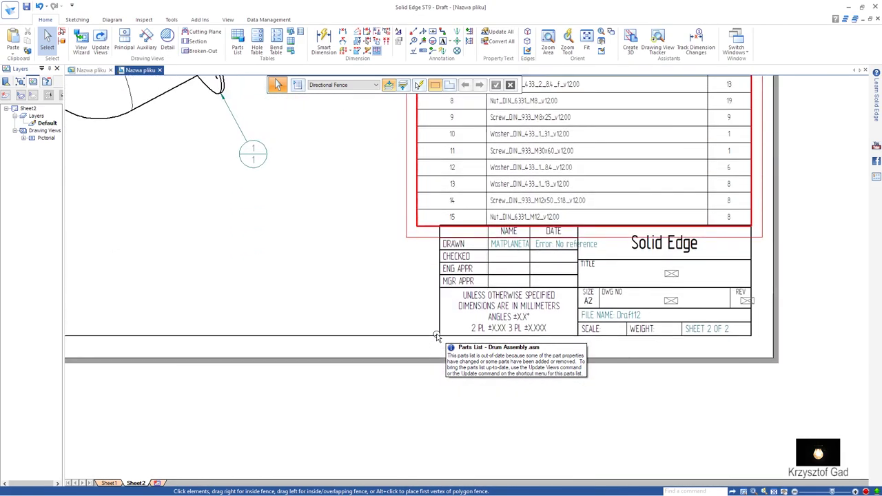
pyautogui.scroll(3, 436, 335)
pyautogui.hscroll(-2, 436, 335)
pyautogui.scroll(3, 436, 335)
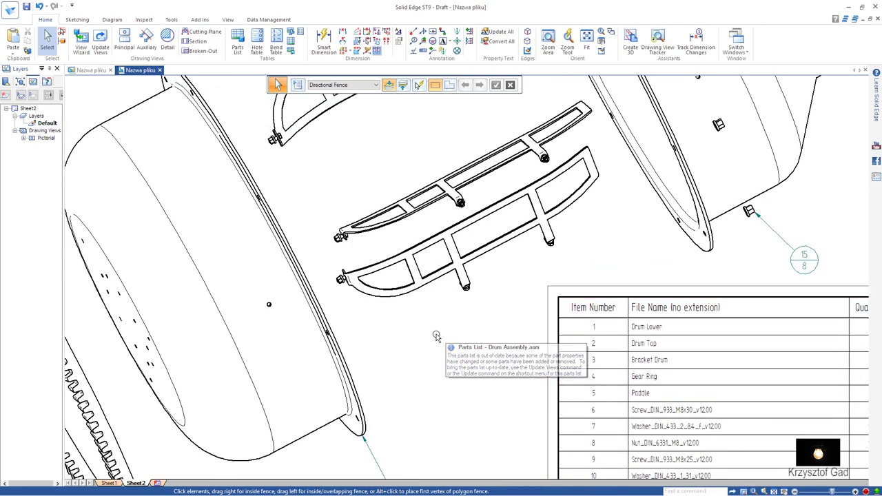
pyautogui.scroll(1, 436, 335)
pyautogui.scroll(2, 436, 335)
pyautogui.scroll(-2, 436, 335)
pyautogui.scroll(-2, 436, 336)
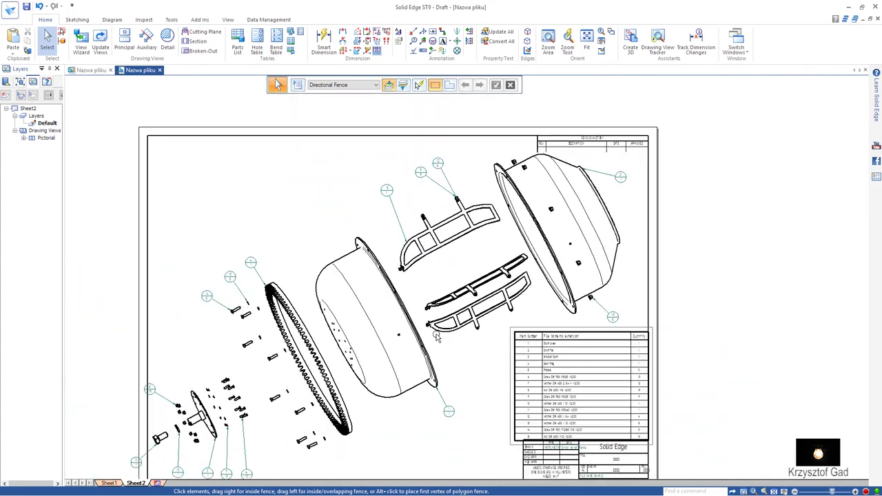
pyautogui.scroll(-1, 437, 335)
pyautogui.scroll(-1, 436, 335)
pyautogui.scroll(1, 253, 363)
pyautogui.scroll(1, 253, 364)
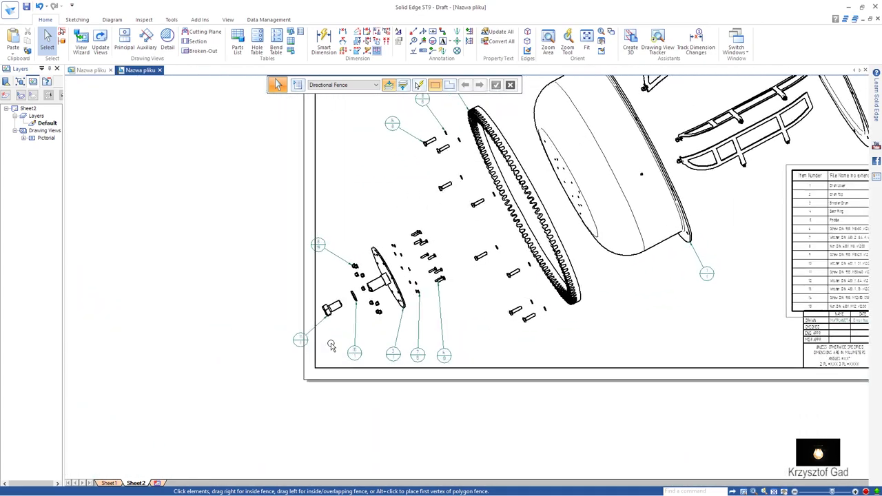
pyautogui.scroll(1, 253, 363)
pyautogui.click(239, 368)
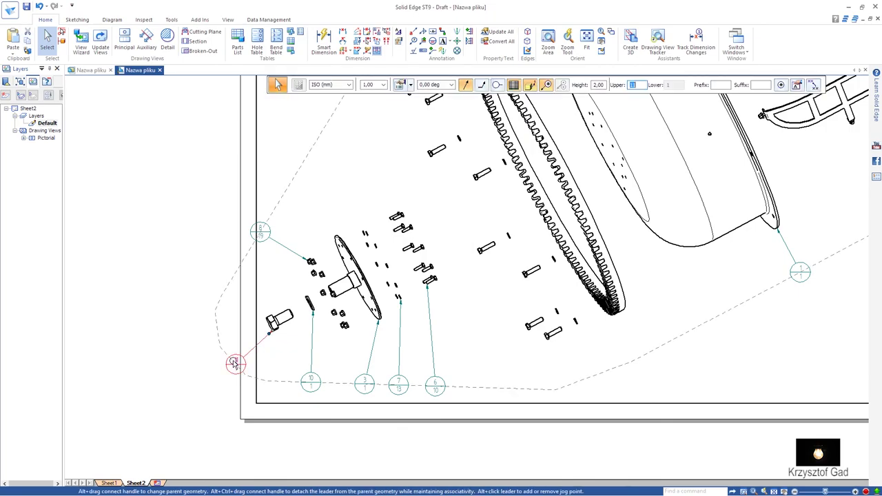
# Move balloon 8 higher above the small nuts and balloon 11 up beside the bolt
pyautogui.moveTo(257, 374); pyautogui.dragTo(268, 380)
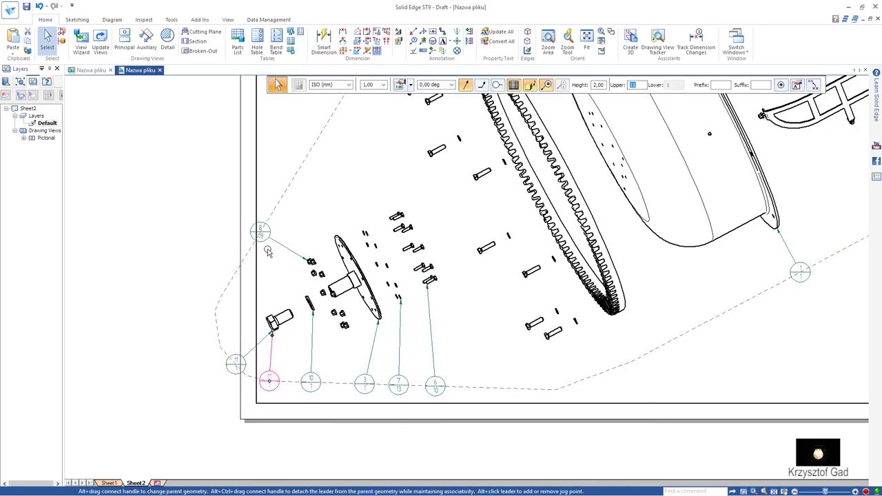
pyautogui.moveTo(265, 228); pyautogui.dragTo(286, 193)
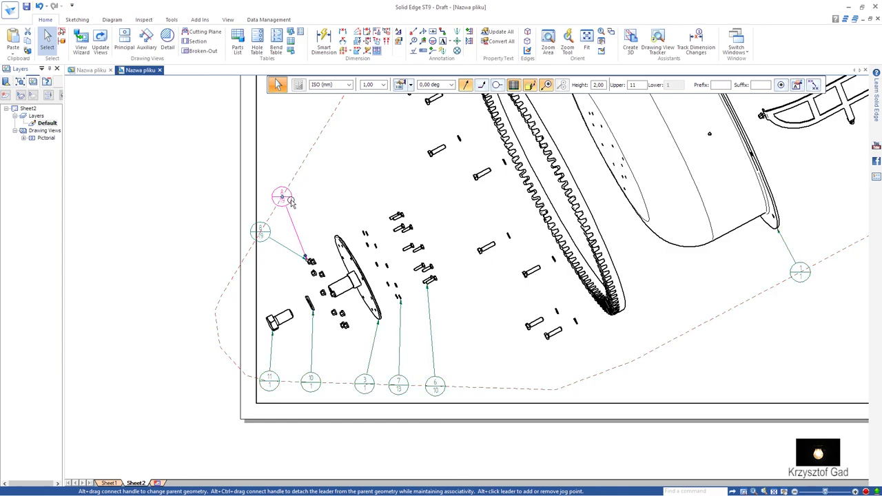
pyautogui.click(269, 382)
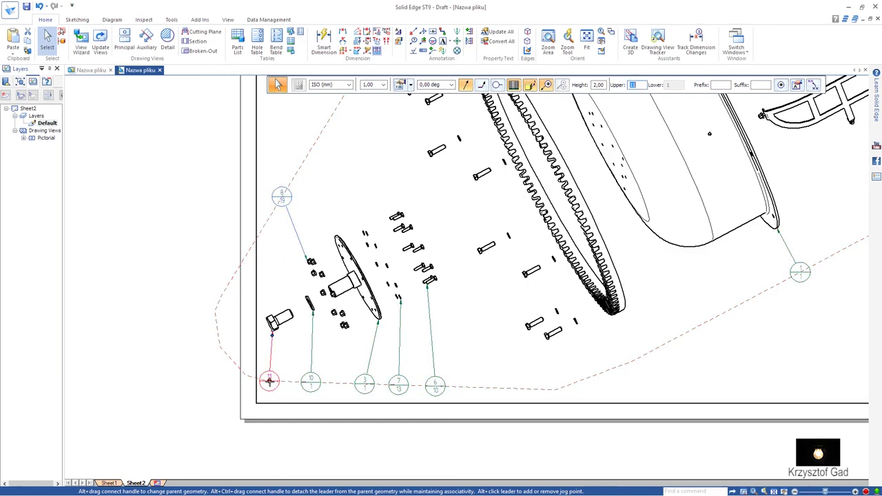
pyautogui.moveTo(269, 381)
pyautogui.mouseDown()
pyautogui.moveTo(246, 252)
pyautogui.moveTo(296, 172)
pyautogui.mouseUp()
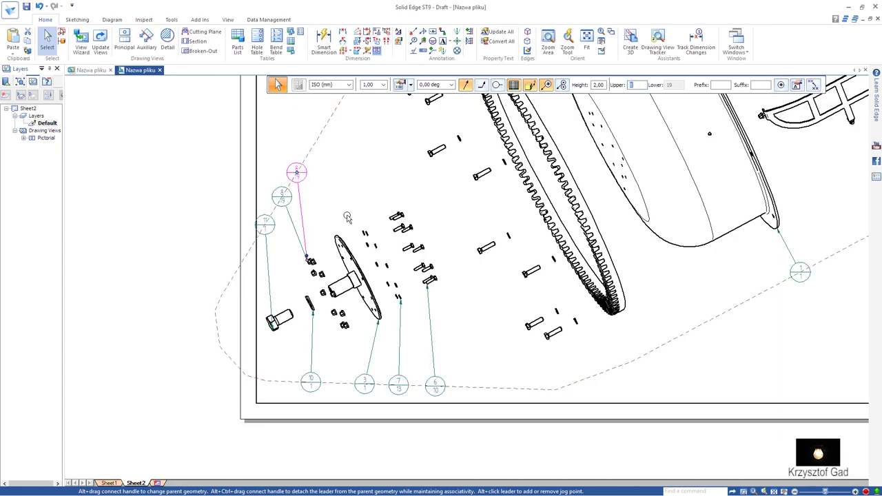
pyautogui.click(504, 345)
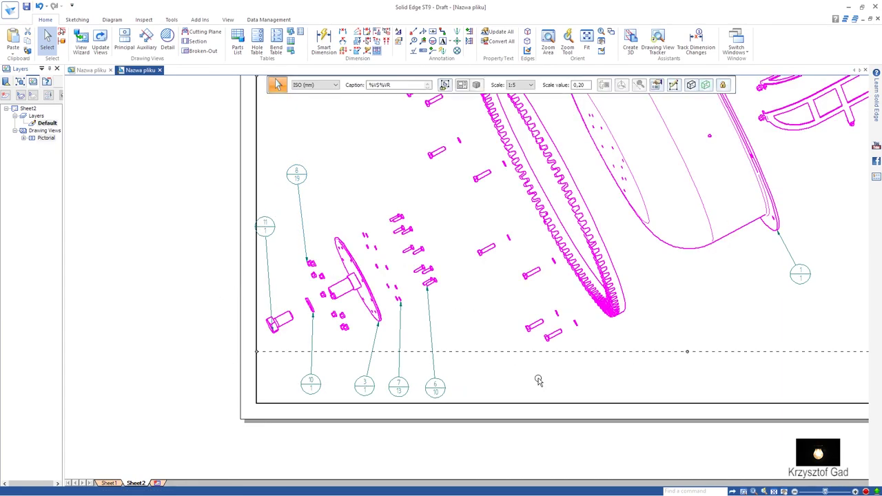
pyautogui.click(534, 393)
pyautogui.scroll(-1, 551, 395)
pyautogui.scroll(-1, 565, 395)
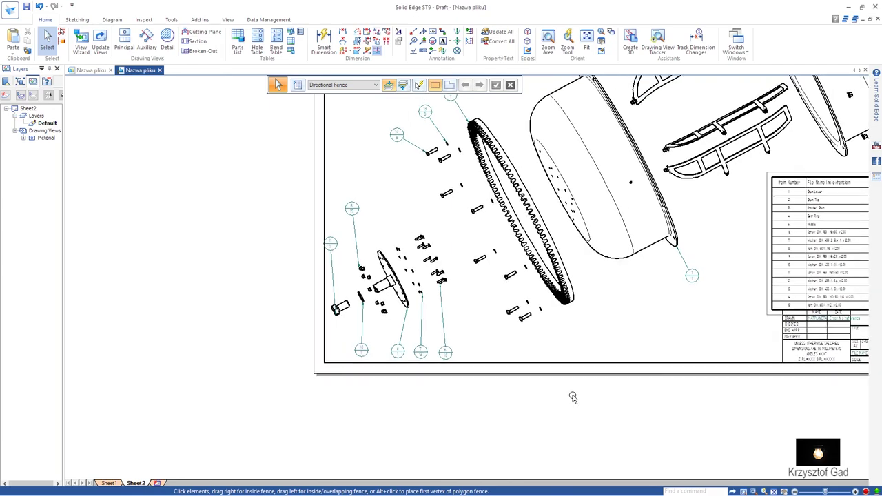
pyautogui.scroll(-1, 572, 396)
pyautogui.scroll(1, 572, 397)
pyautogui.scroll(1, 572, 396)
pyautogui.scroll(1, 572, 396)
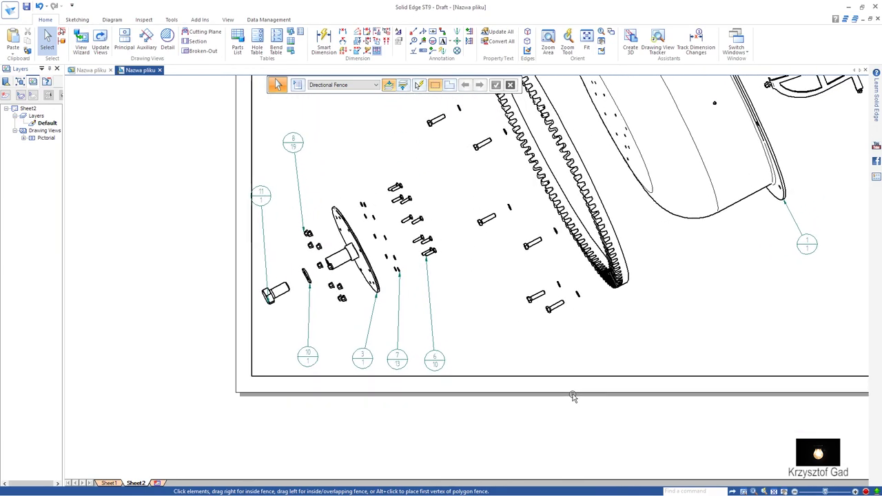
pyautogui.scroll(1, 572, 396)
pyautogui.scroll(1, 572, 396)
pyautogui.scroll(1, 572, 396)
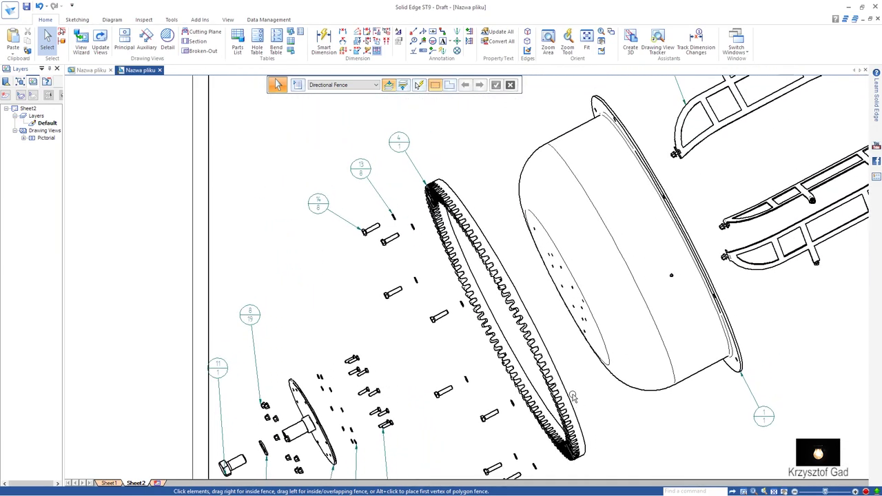
pyautogui.scroll(1, 572, 396)
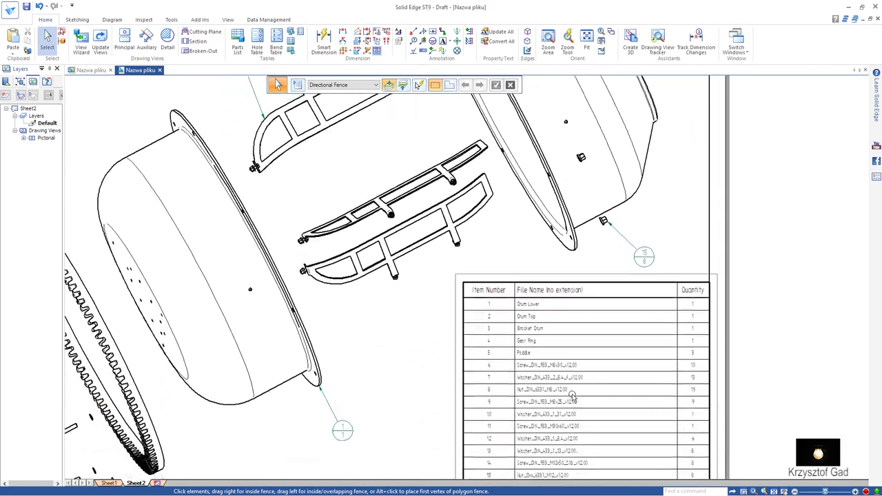
pyautogui.scroll(2, 659, 303)
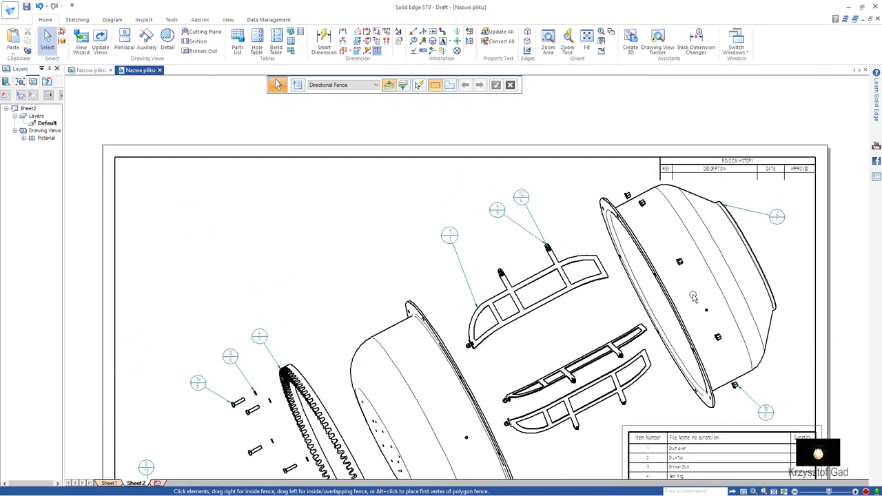
pyautogui.scroll(3, 600, 272)
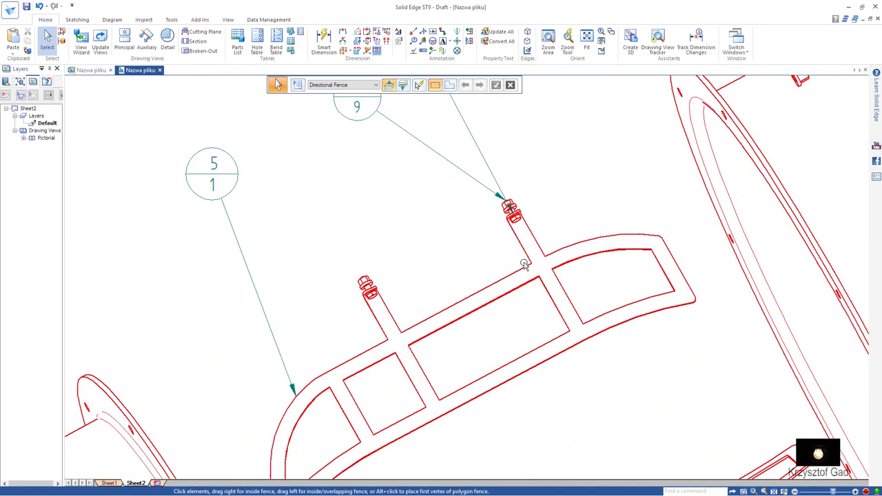
# Create DETAIL A around the bracket's bolt and place it at the sheet's upper left
pyautogui.click(361, 120)
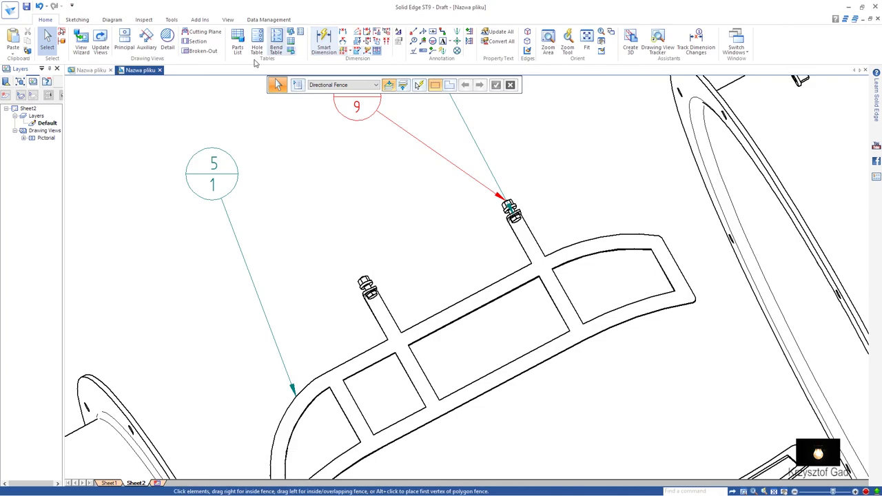
pyautogui.click(167, 42)
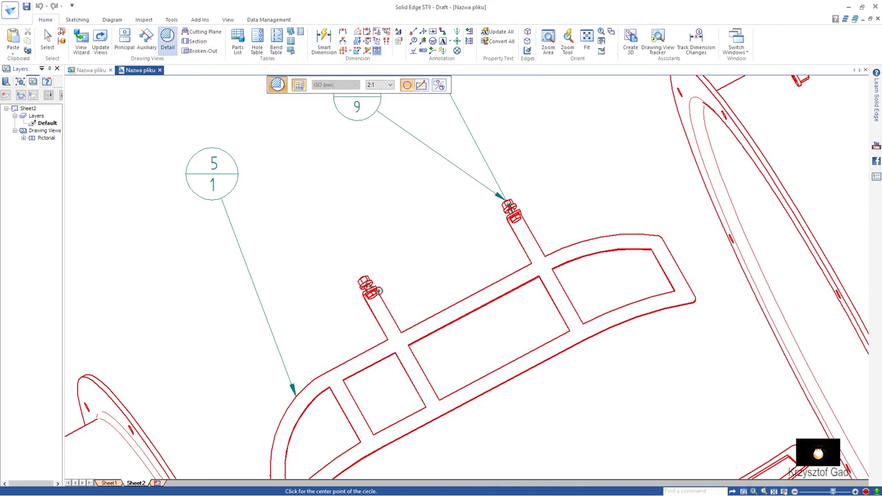
pyautogui.click(368, 287)
pyautogui.click(353, 254)
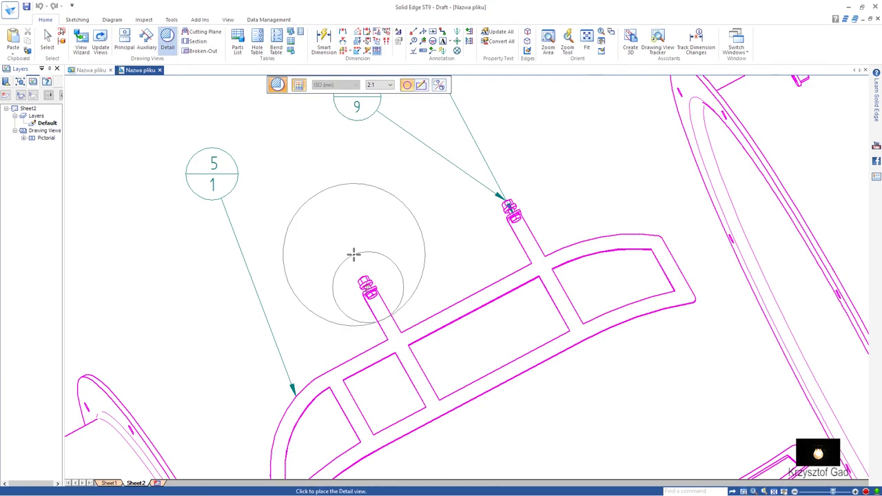
pyautogui.scroll(-2, 321, 196)
pyautogui.scroll(-2, 329, 225)
pyautogui.scroll(-2, 374, 154)
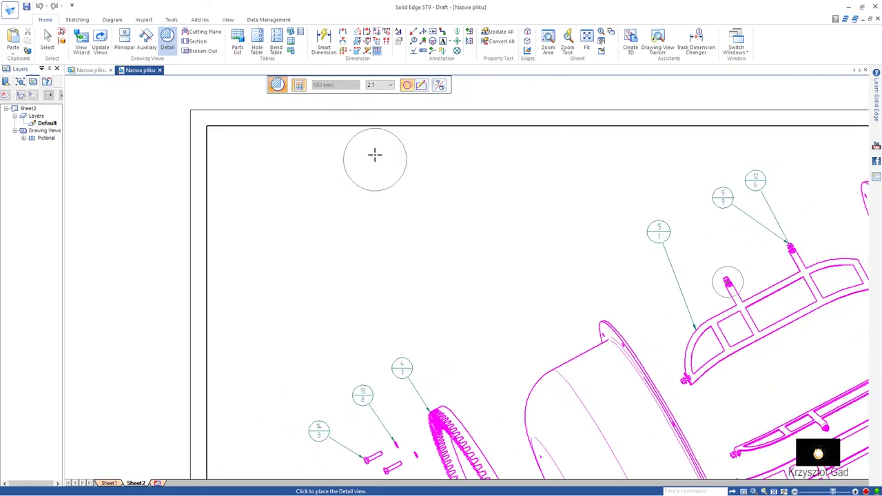
pyautogui.scroll(-2, 341, 220)
pyautogui.click(339, 221)
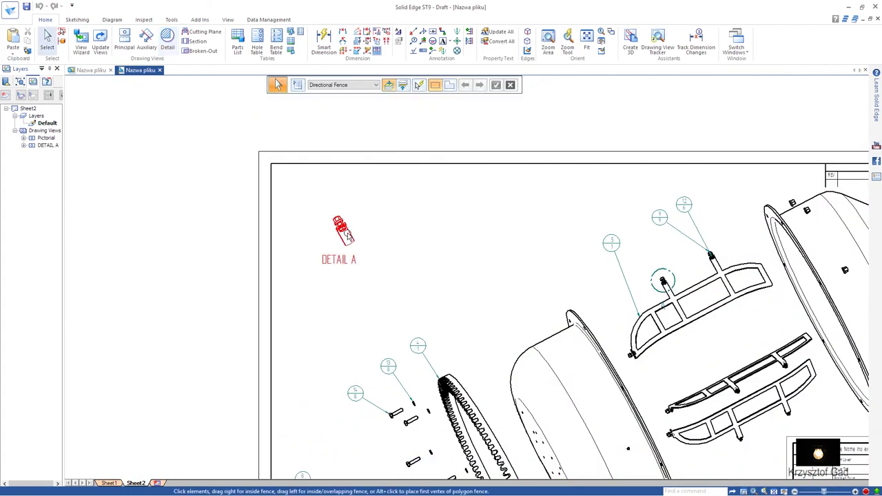
# Change the DETAIL A view scale to 1:1
pyautogui.click(348, 235)
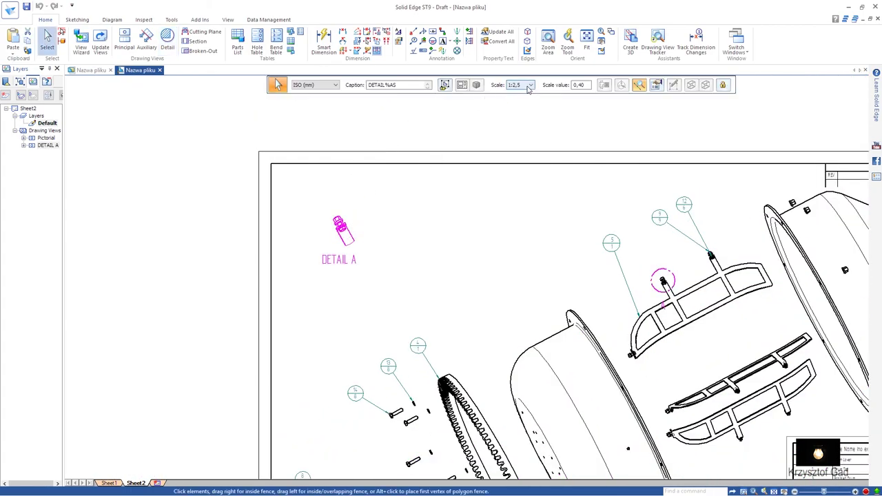
pyautogui.click(529, 85)
pyautogui.click(523, 124)
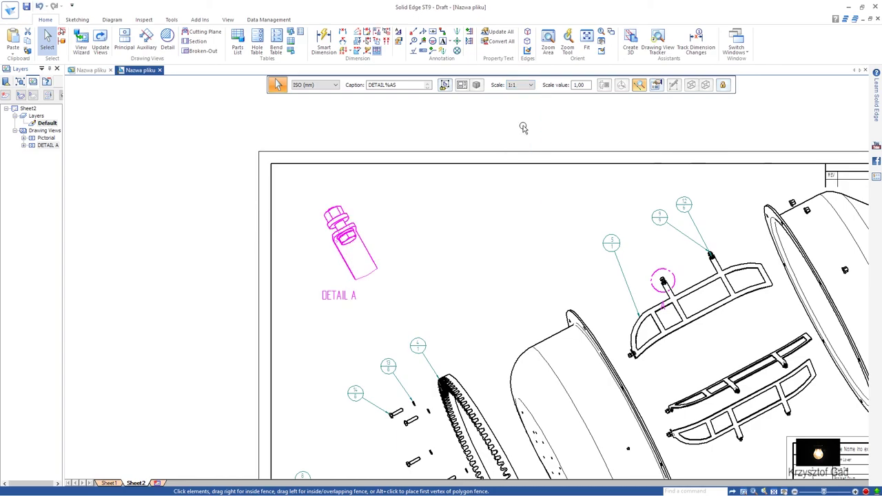
pyautogui.click(490, 235)
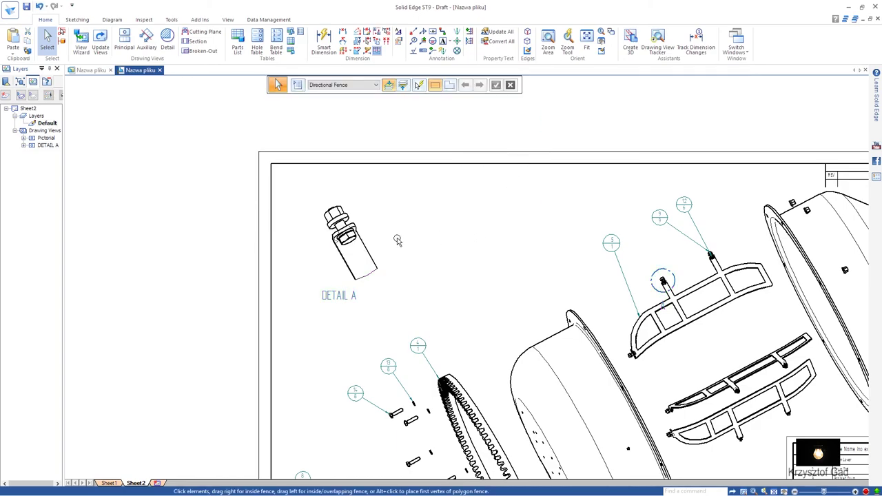
pyautogui.click(359, 239)
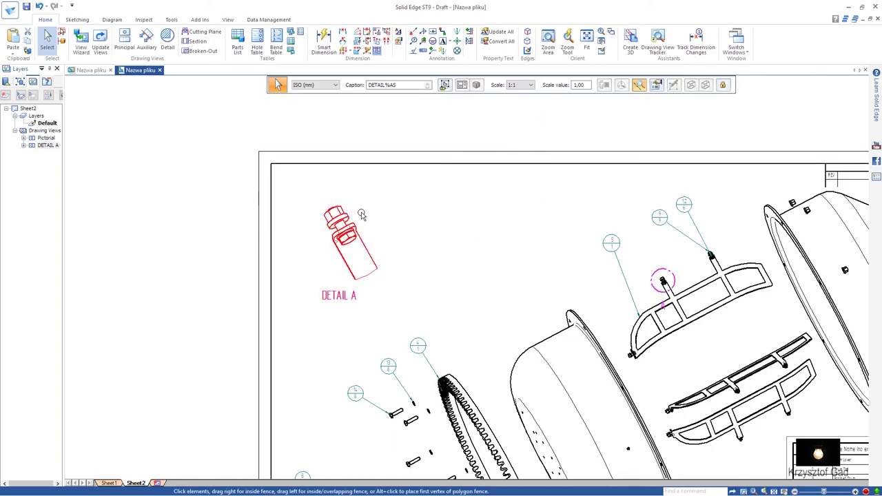
# Auto-balloon DETAIL A via a parts list from it, deleting the extra table afterwards
pyautogui.click(237, 43)
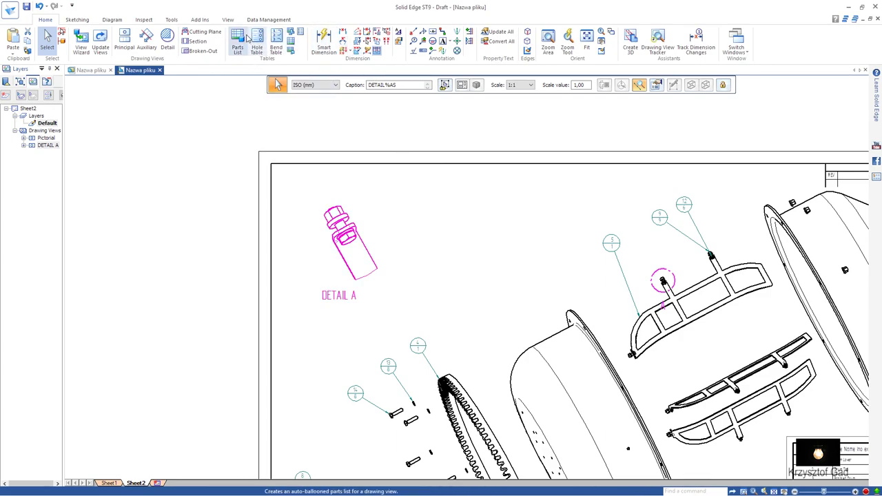
pyautogui.click(331, 219)
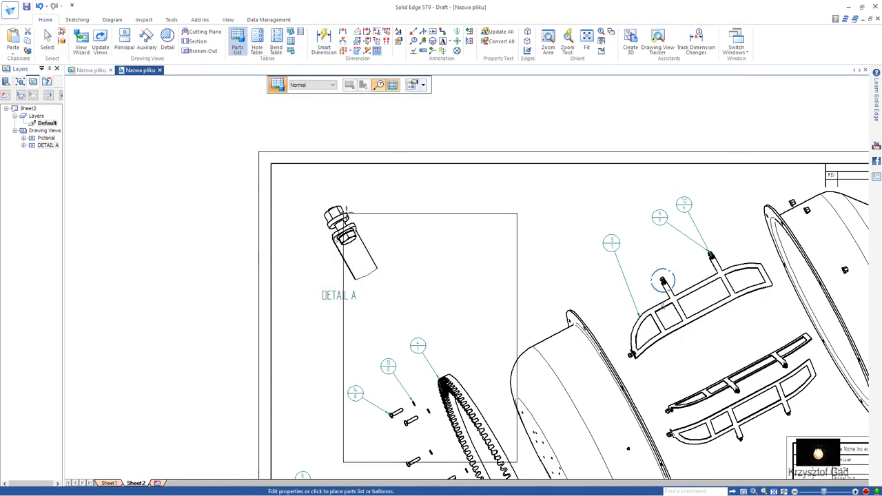
pyautogui.click(425, 150)
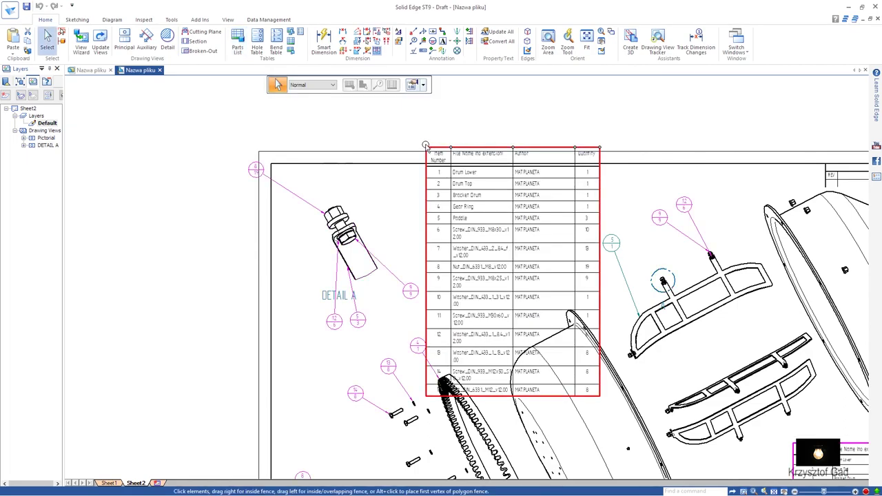
pyautogui.press('Delete')
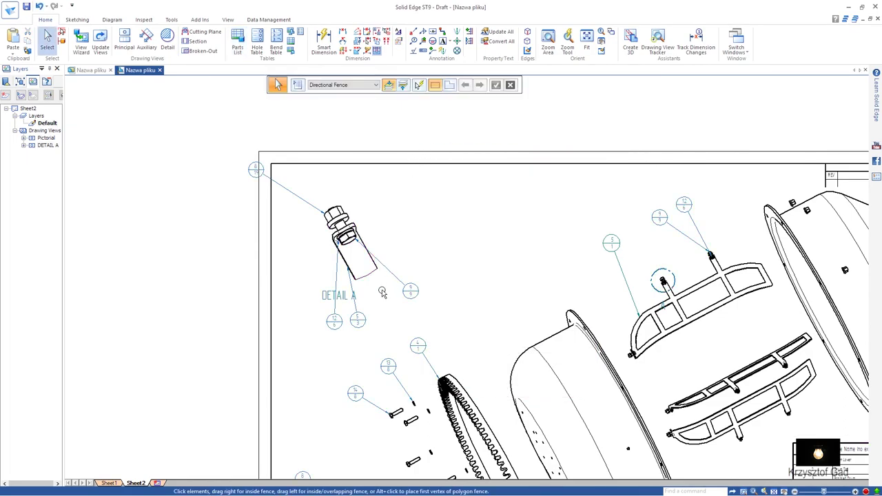
pyautogui.click(408, 295)
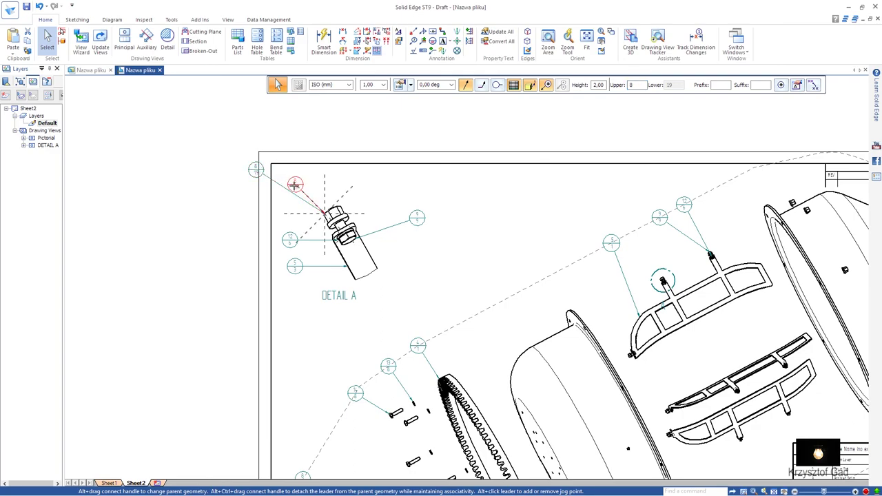
# Change the paddle balloon's lower value from 1 to 3 so it reads 5 over 3
pyautogui.press('Escape')
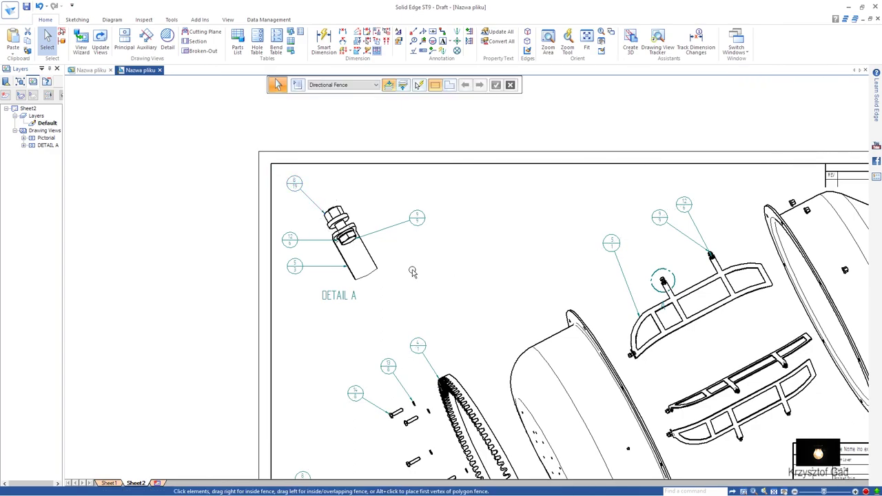
pyautogui.scroll(2, 363, 271)
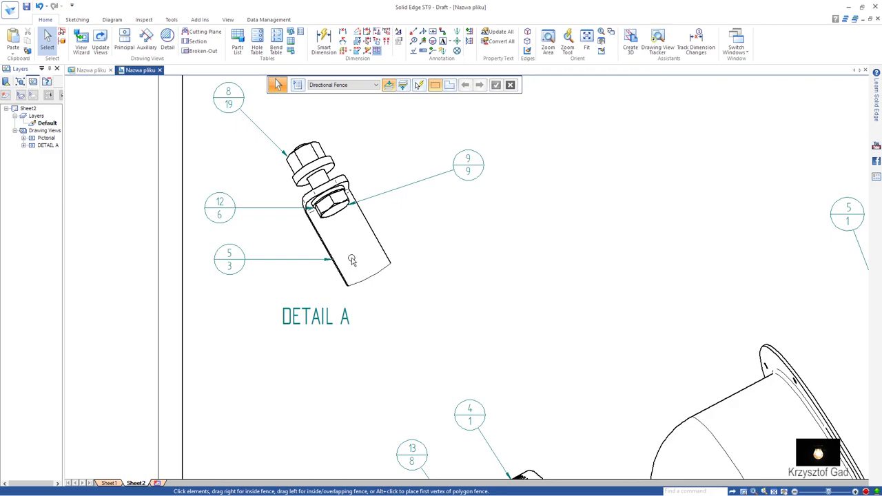
pyautogui.moveTo(351, 259); pyautogui.dragTo(367, 309, button='middle')
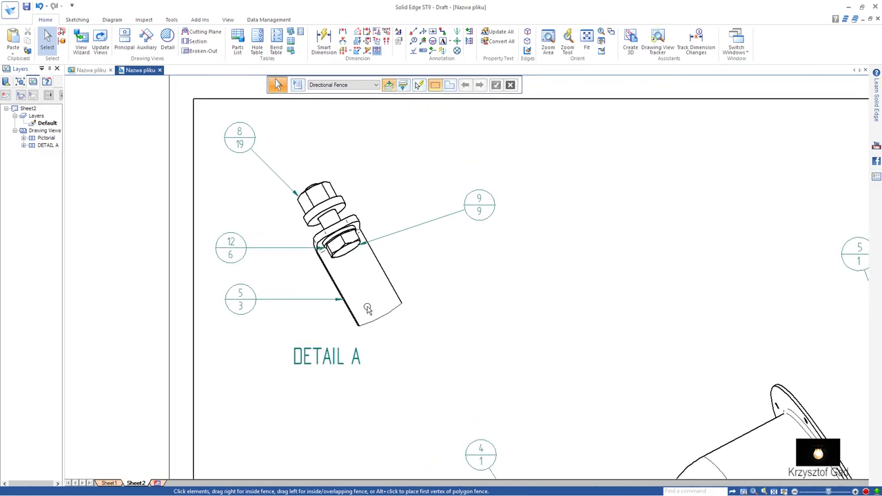
pyautogui.moveTo(367, 310); pyautogui.dragTo(353, 295, button='middle')
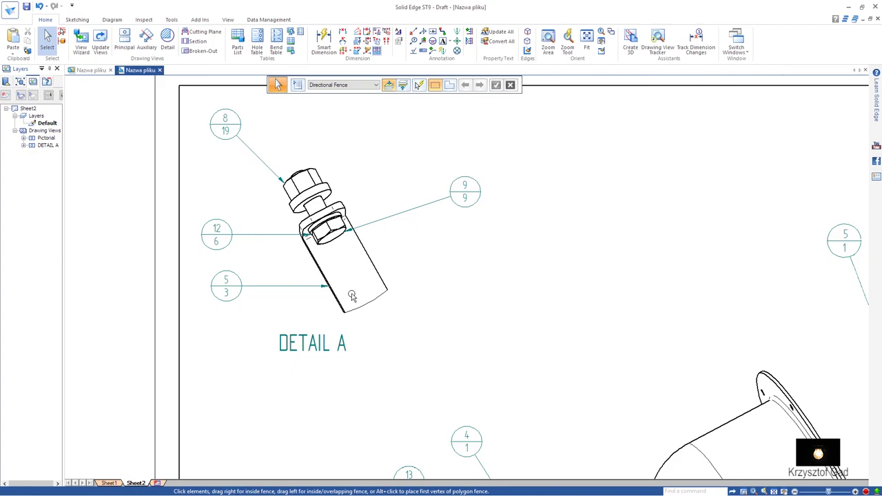
pyautogui.scroll(-5, 351, 296)
pyautogui.scroll(2, 542, 290)
pyautogui.scroll(3, 474, 260)
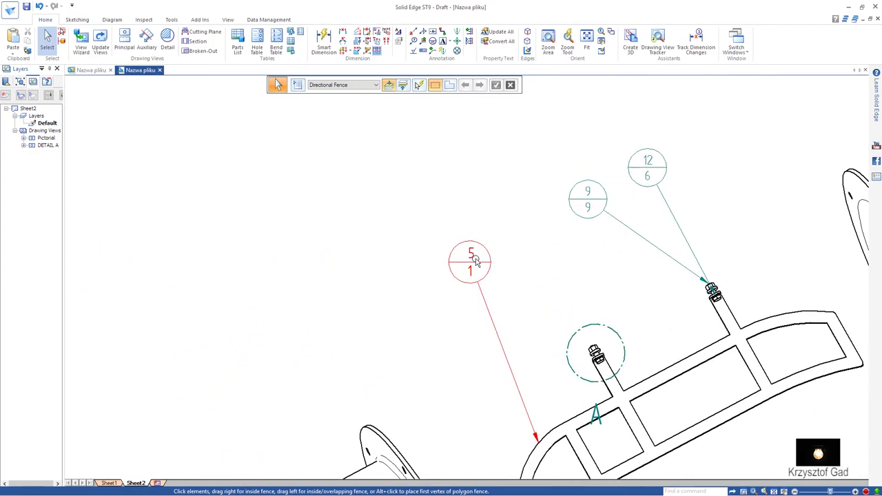
pyautogui.click(474, 263)
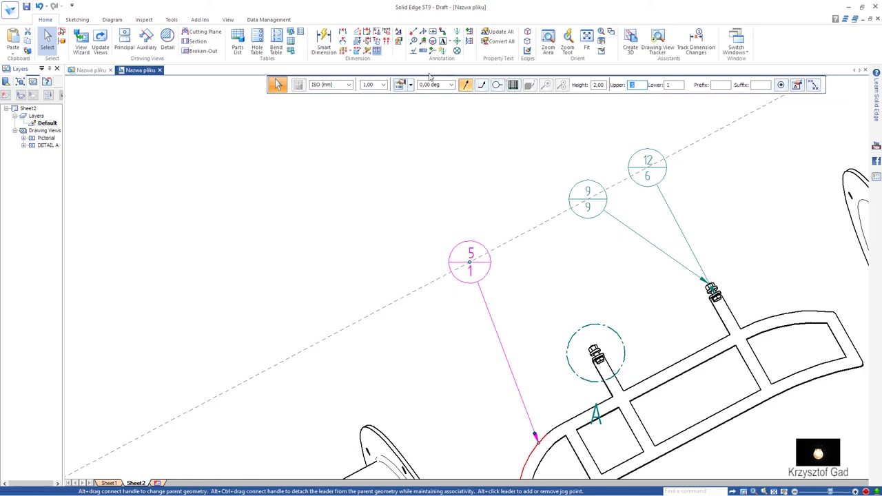
pyautogui.click(400, 85)
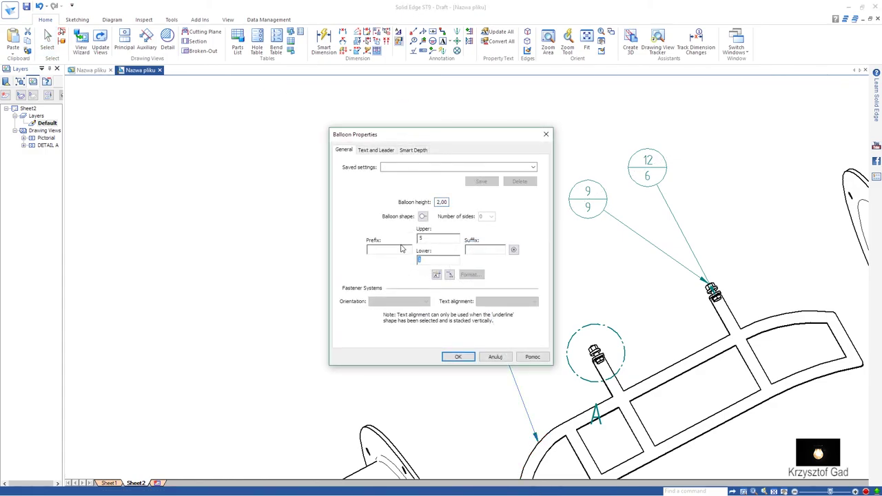
pyautogui.press('Return')
pyautogui.scroll(-3, 407, 246)
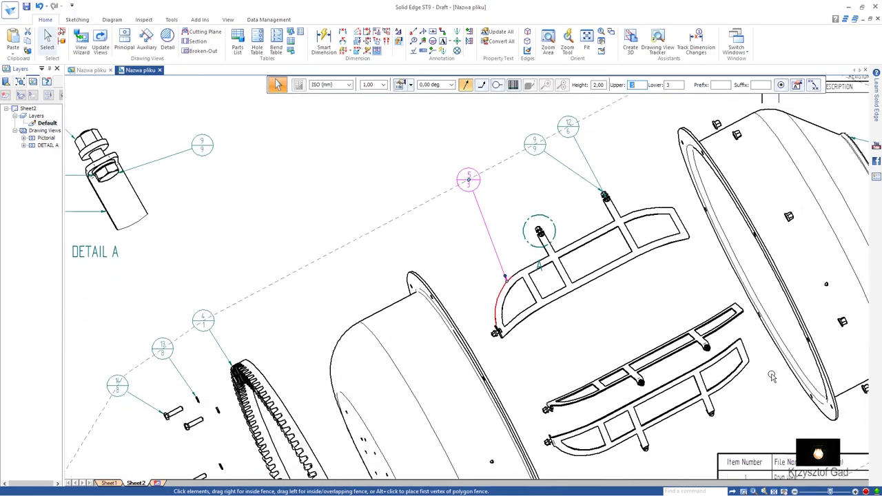
pyautogui.scroll(5, 793, 379)
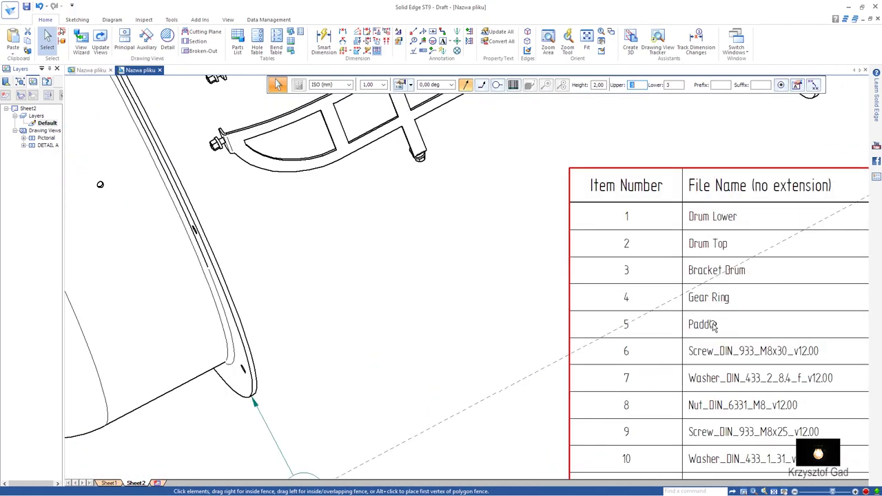
pyautogui.keyDown('ctrl'); pyautogui.hscroll(5, 696, 328); pyautogui.keyUp('ctrl')
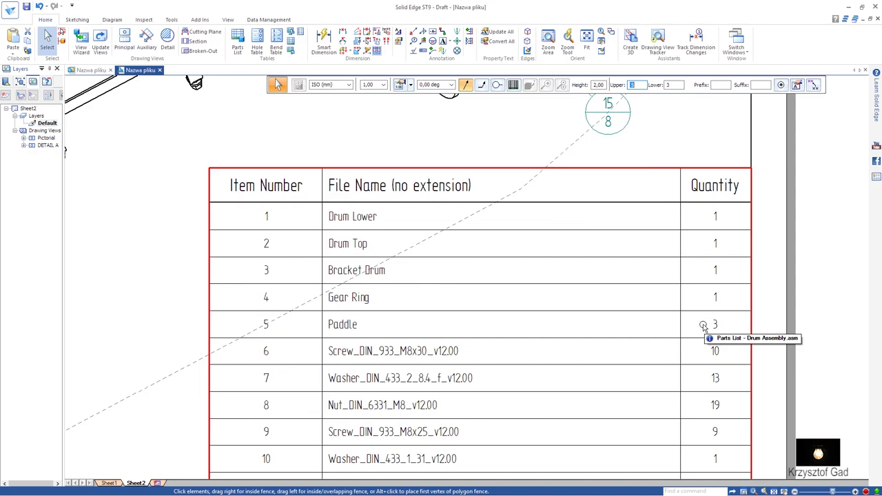
pyautogui.scroll(-2, 693, 330)
pyautogui.keyDown('shift'); pyautogui.scroll(4, 661, 327); pyautogui.keyUp('shift')
pyautogui.keyDown('shift'); pyautogui.scroll(-2, 613, 336); pyautogui.keyUp('shift')
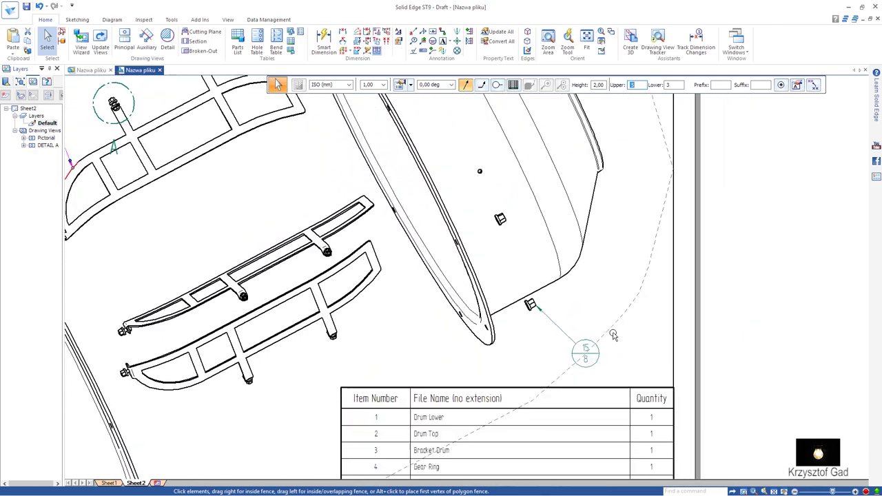
pyautogui.keyDown('shift'); pyautogui.scroll(-2, 613, 336); pyautogui.keyUp('shift')
pyautogui.keyDown('ctrl'); pyautogui.hscroll(-2, 613, 335); pyautogui.keyUp('ctrl')
pyautogui.keyDown('ctrl'); pyautogui.hscroll(-2, 613, 336); pyautogui.keyUp('ctrl')
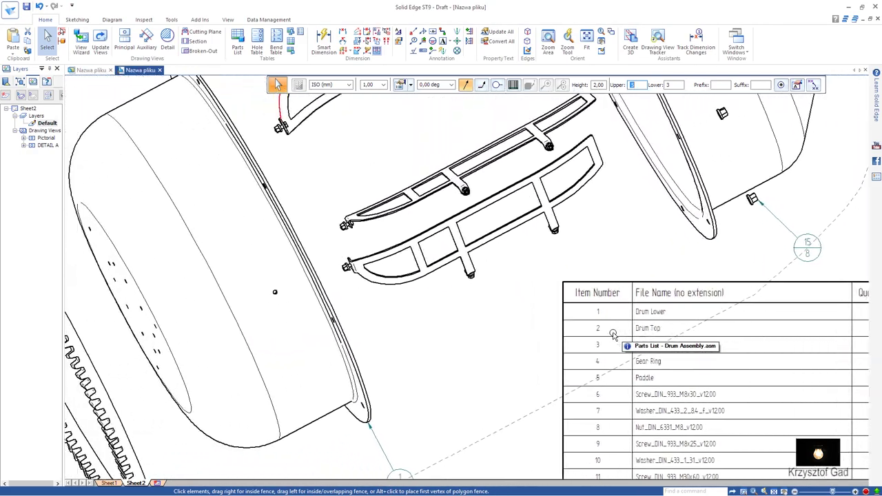
pyautogui.keyDown('shift'); pyautogui.scroll(4, 613, 335); pyautogui.keyUp('shift')
pyautogui.keyDown('ctrl'); pyautogui.hscroll(-1, 610, 334); pyautogui.keyUp('ctrl')
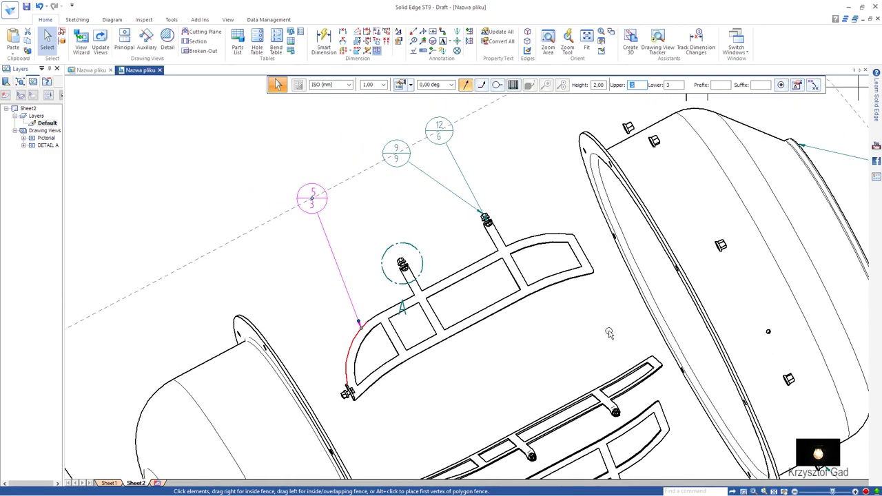
pyautogui.keyDown('shift'); pyautogui.scroll(-2, 609, 333); pyautogui.keyUp('shift')
pyautogui.keyDown('shift'); pyautogui.scroll(-3, 609, 332); pyautogui.keyUp('shift')
pyautogui.keyDown('ctrl'); pyautogui.hscroll(-1, 605, 333); pyautogui.keyUp('ctrl')
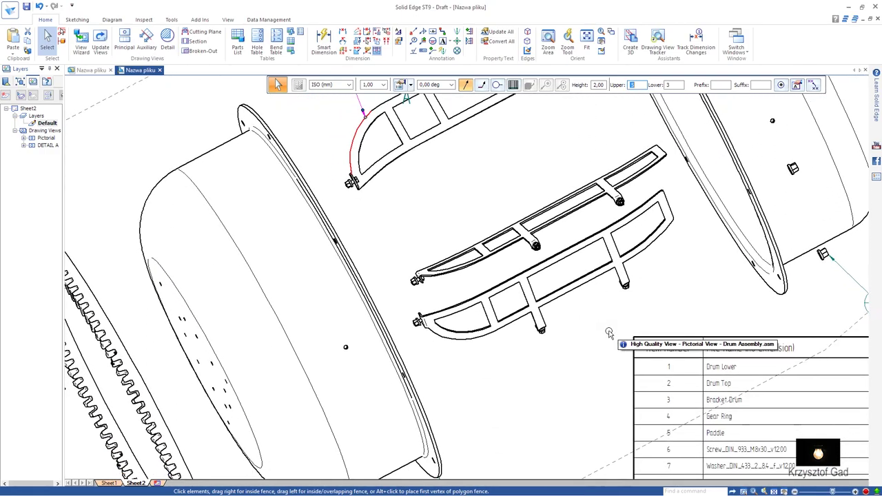
pyautogui.scroll(-2, 602, 334)
pyautogui.keyDown('shift'); pyautogui.scroll(-1, 603, 334); pyautogui.keyUp('shift')
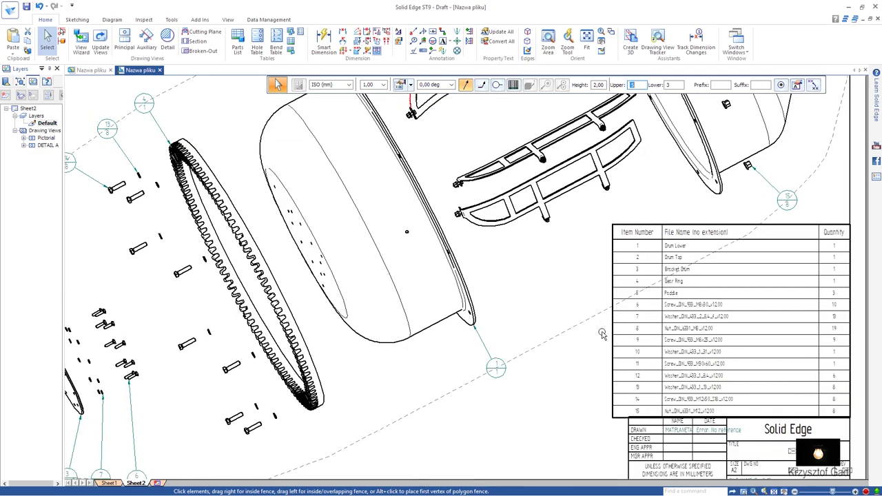
pyautogui.keyDown('ctrl'); pyautogui.hscroll(-1, 602, 334); pyautogui.keyUp('ctrl')
pyautogui.keyDown('ctrl'); pyautogui.hscroll(-1, 602, 334); pyautogui.keyUp('ctrl')
pyautogui.keyDown('shift'); pyautogui.scroll(1, 602, 335); pyautogui.keyUp('shift')
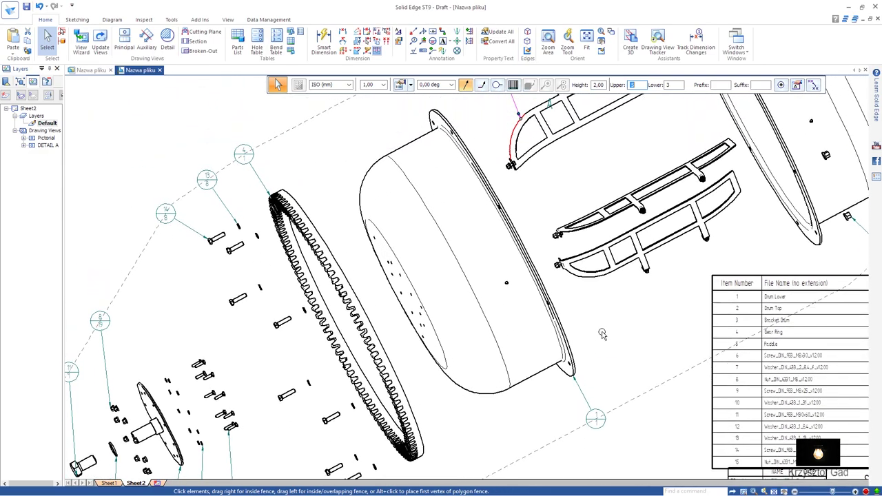
pyautogui.keyDown('ctrl'); pyautogui.hscroll(-1, 602, 334); pyautogui.keyUp('ctrl')
pyautogui.scroll(-1, 602, 335)
pyautogui.scroll(-1, 602, 334)
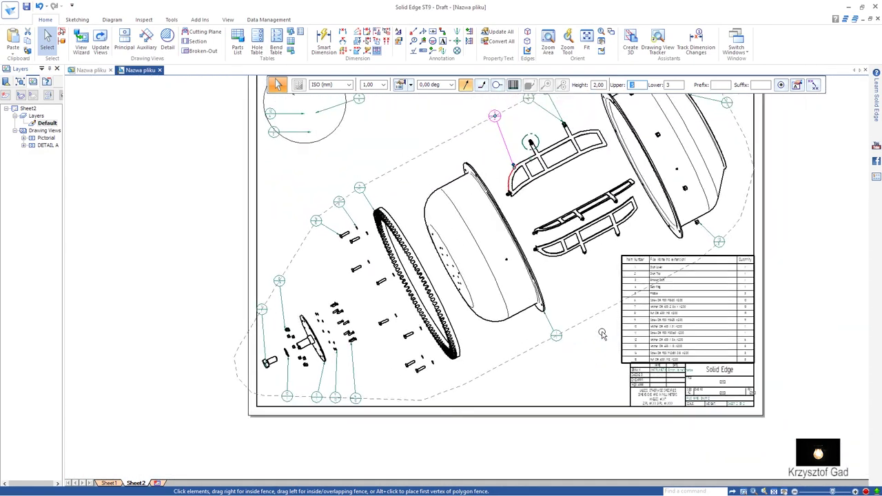
pyautogui.press('Escape')
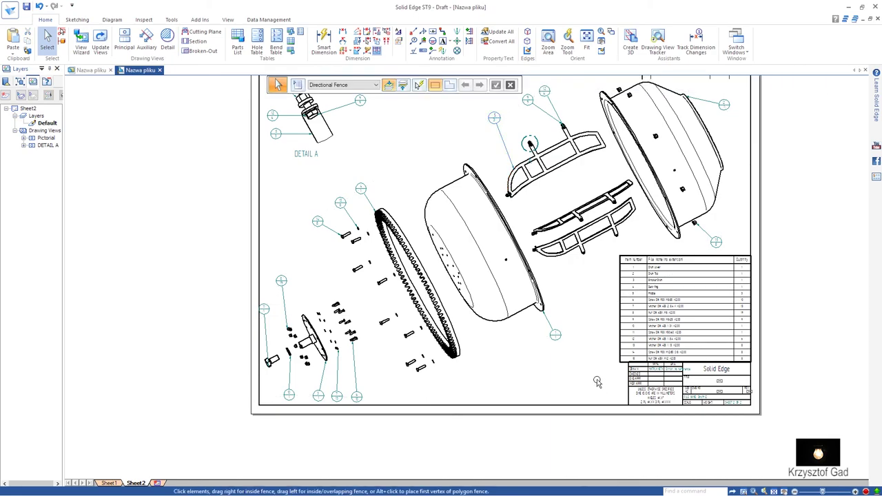
pyautogui.hotkey('ctrl', 'a')
pyautogui.moveTo(598, 390); pyautogui.dragTo(521, 420, button='middle')
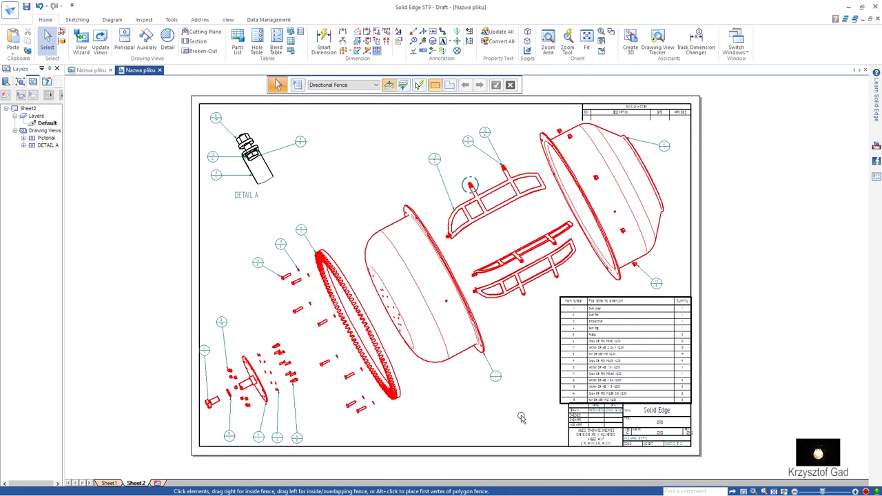
pyautogui.click(520, 416)
pyautogui.scroll(1, 777, 334)
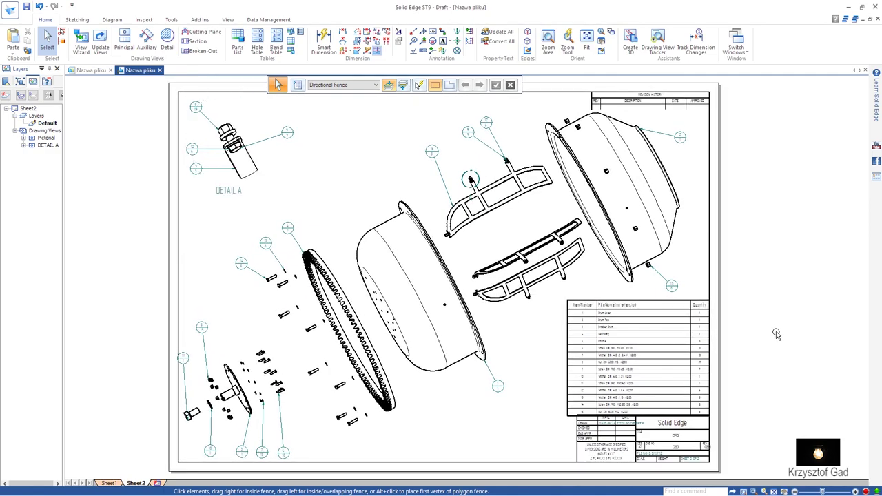
pyautogui.click(179, 358)
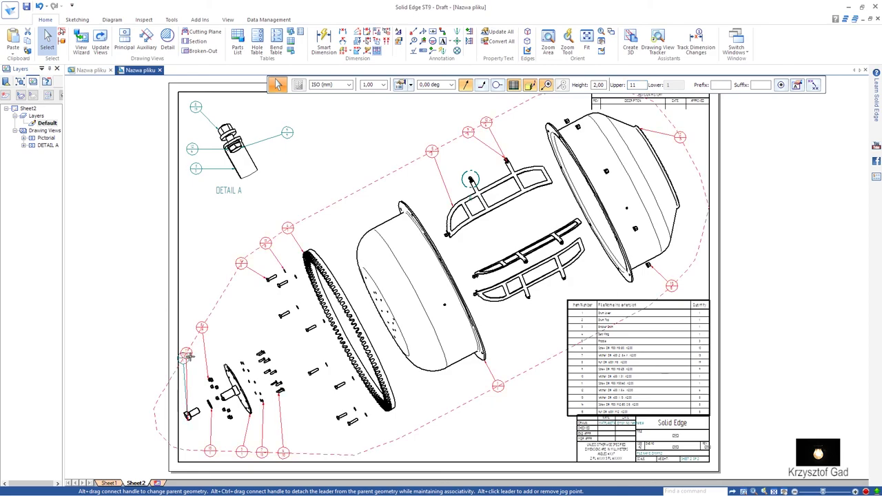
pyautogui.click(108, 390)
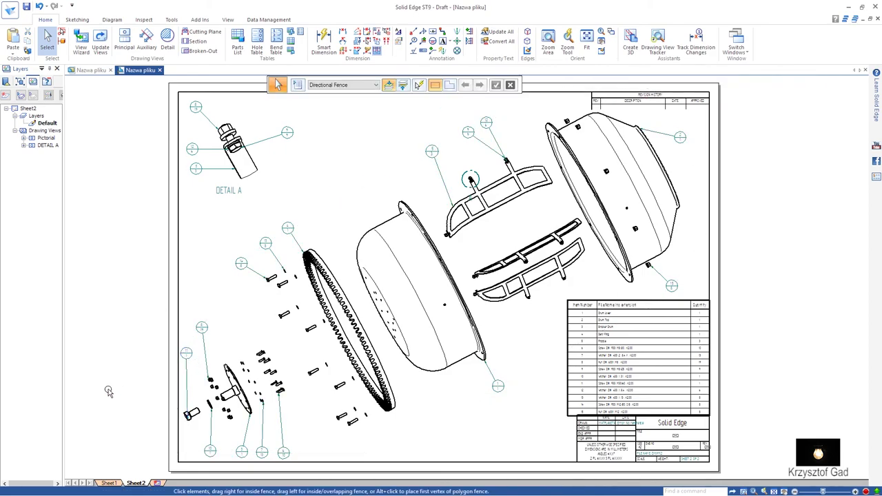